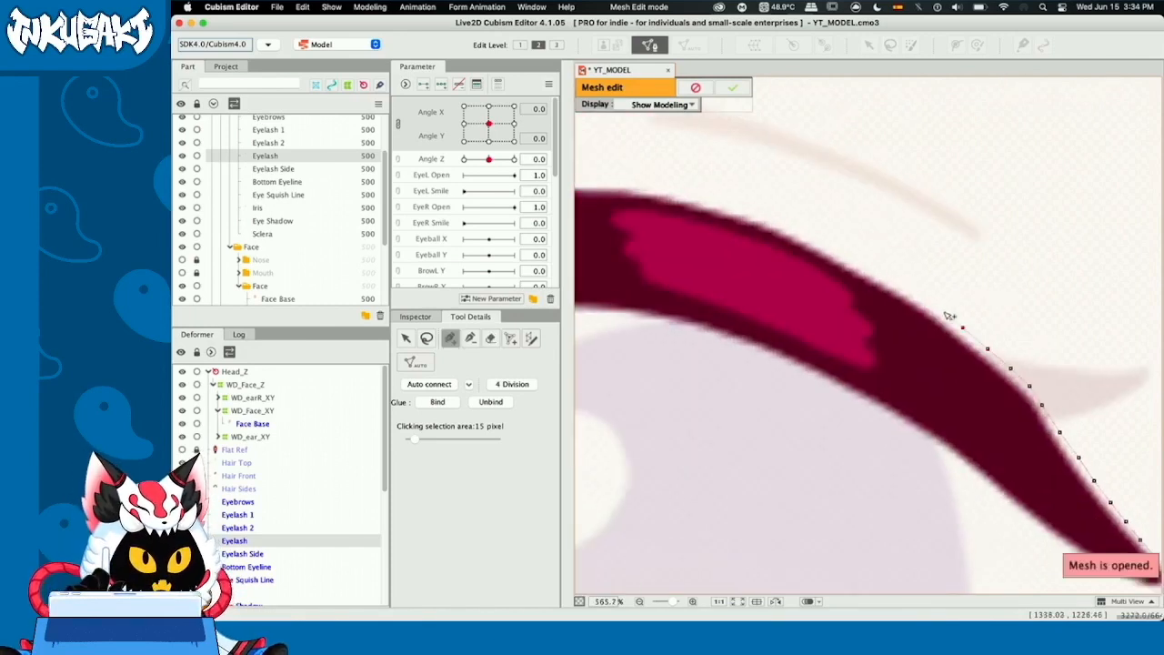
Step: Continue the eyelash mesh outline with evenly spaced vertices along the upper edge, from the outer end to the middle of the lash
click(923, 300)
click(898, 285)
drag(898, 284, 979, 357)
click(947, 340)
click(916, 323)
click(885, 306)
click(855, 294)
click(827, 284)
click(789, 273)
click(750, 263)
click(716, 260)
click(674, 256)
Step: Extend the vertex outline along the inner half of the eyelash's upper edge toward the inner corner
mouse_move(674, 256)
mouse_down()
mouse_move(777, 274)
mouse_move(979, 278)
mouse_up()
click(864, 277)
click(829, 278)
click(797, 282)
click(752, 288)
drag(752, 288, 1032, 260)
click(993, 266)
click(950, 276)
click(918, 286)
click(889, 292)
click(854, 306)
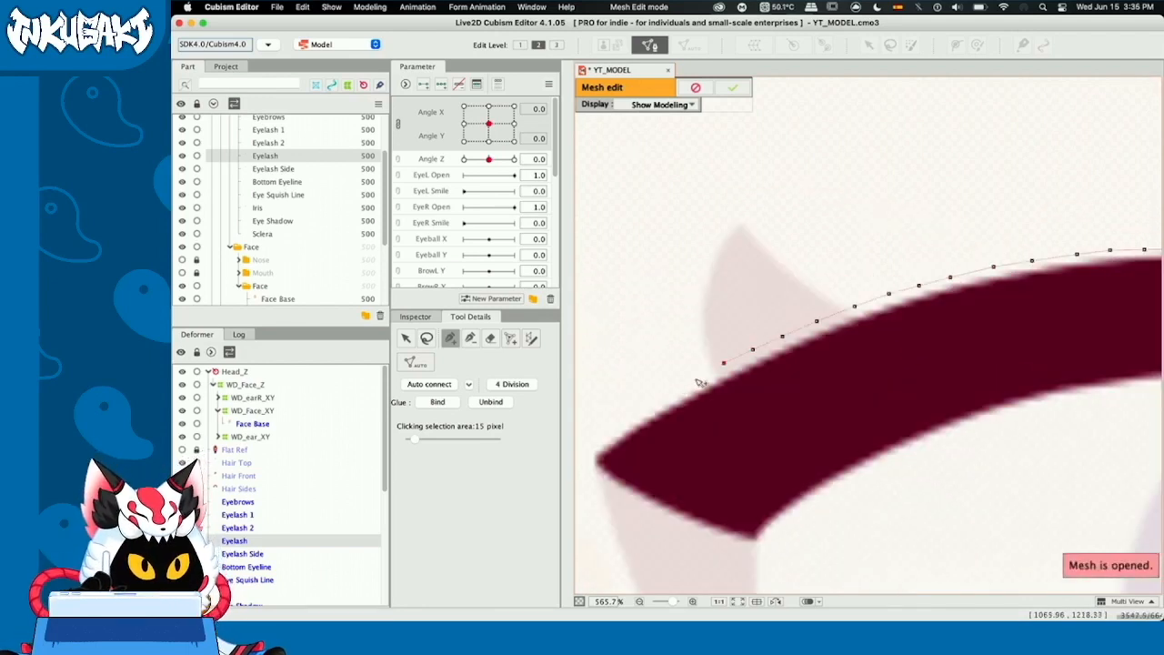
Step: Carry the vertex outline around the eyelash's inner corner, following its short slanted end
click(607, 484)
click(635, 503)
click(666, 520)
click(692, 534)
click(716, 542)
click(748, 551)
click(773, 542)
Step: Place evenly spaced outline vertices along the eyelash's lower edge, from the inner corner past the middle
drag(787, 528, 698, 541)
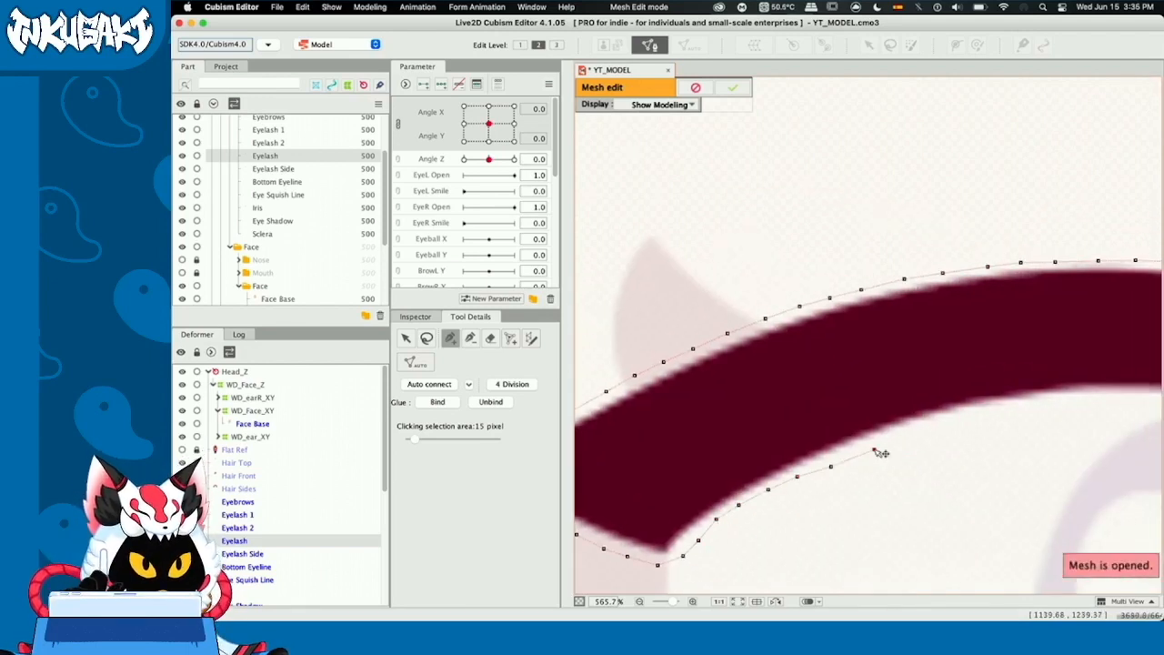
click(902, 432)
click(939, 422)
click(966, 417)
drag(1009, 418, 831, 414)
click(814, 406)
click(849, 402)
click(886, 400)
click(920, 399)
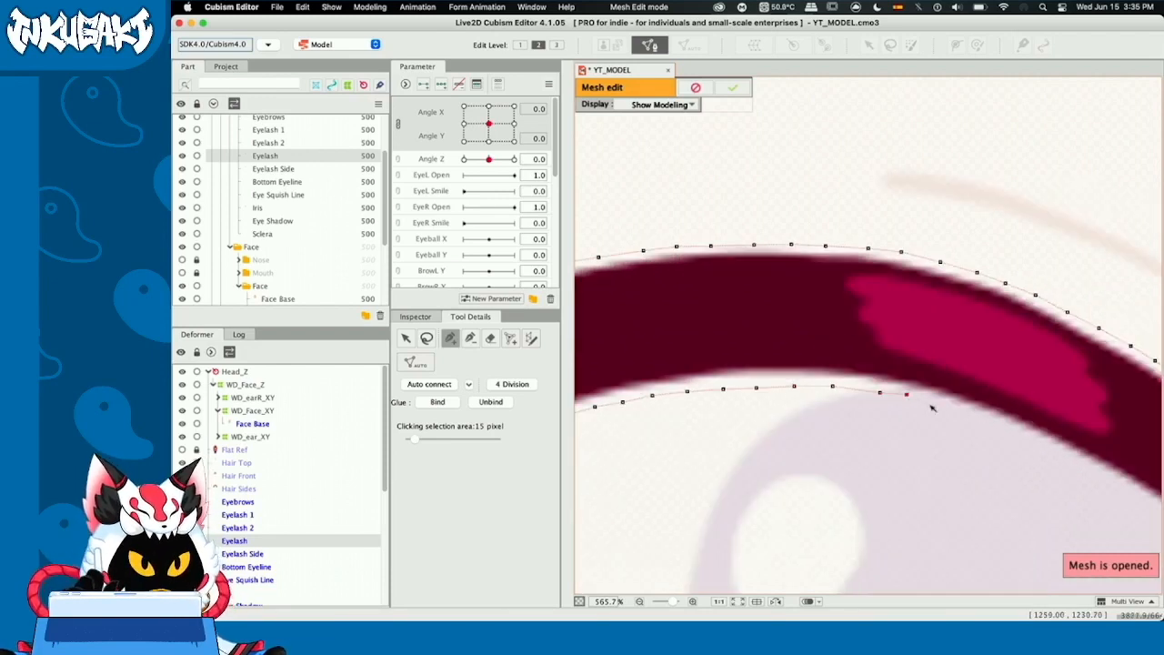
Step: Complete the eyelash outline along the lower edge beneath the pink highlight and down to the outer tip
click(1011, 431)
click(1051, 450)
click(1084, 464)
mouse_move(1054, 471)
mouse_down()
mouse_move(789, 330)
mouse_move(719, 315)
mouse_up()
click(847, 366)
click(874, 389)
click(898, 412)
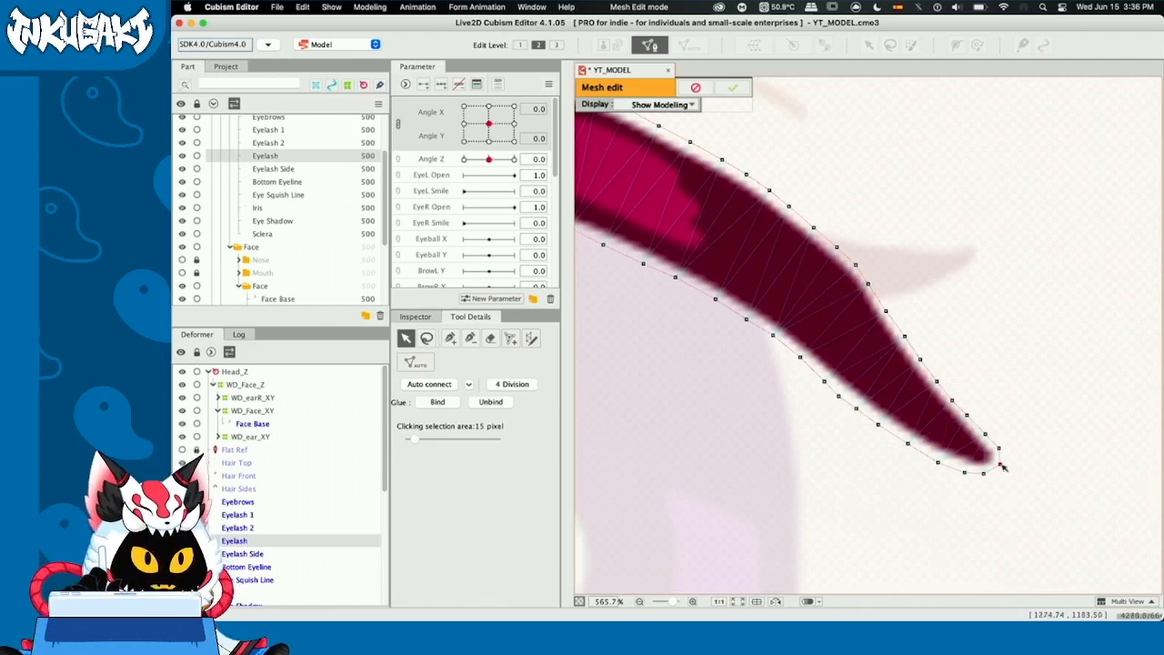
drag(1003, 467, 921, 468)
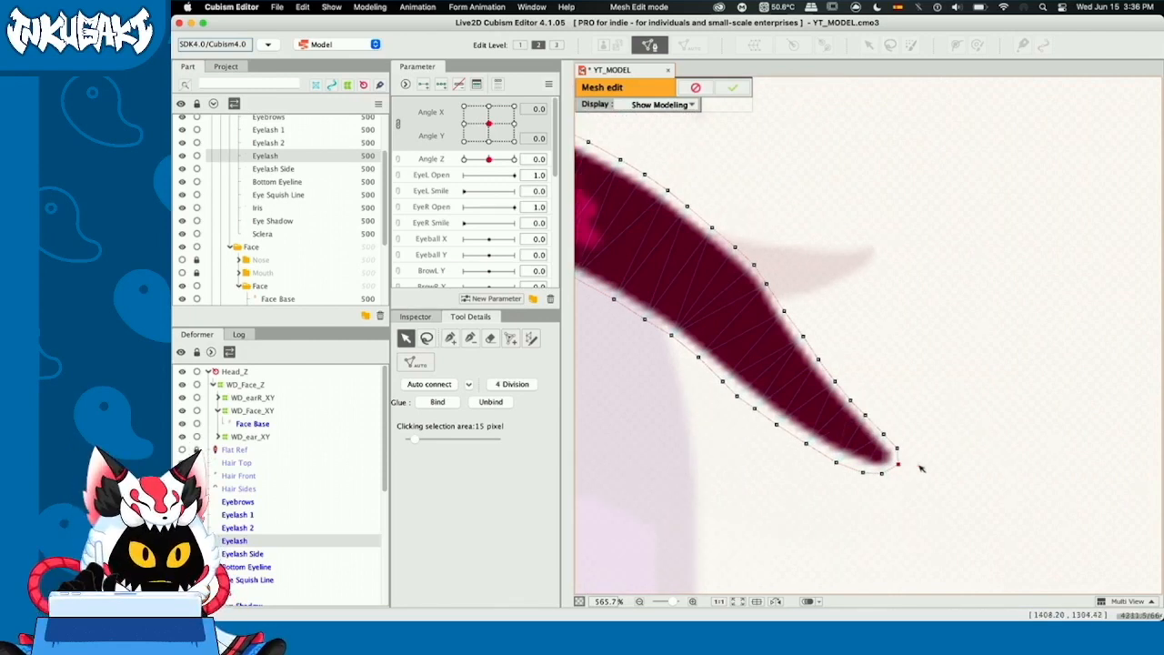
Step: Add an inner row of vertices just inside the eyelash's upper edge, running from the outer tip toward the inner corner
key(p)
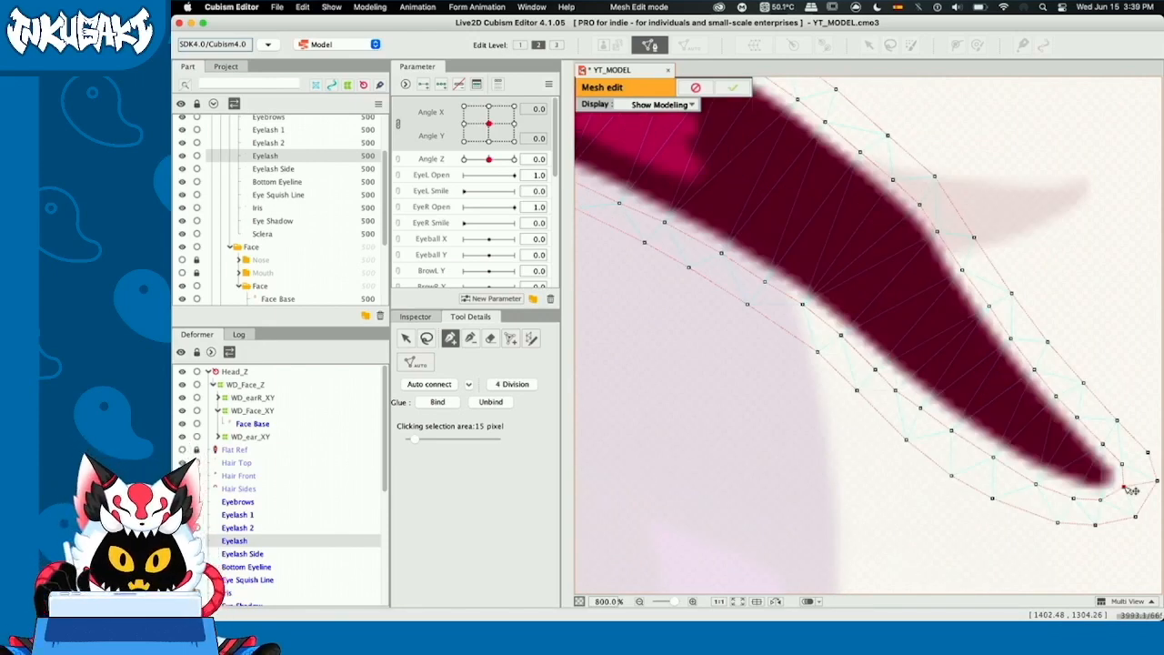
scroll(932, 338, up, 5)
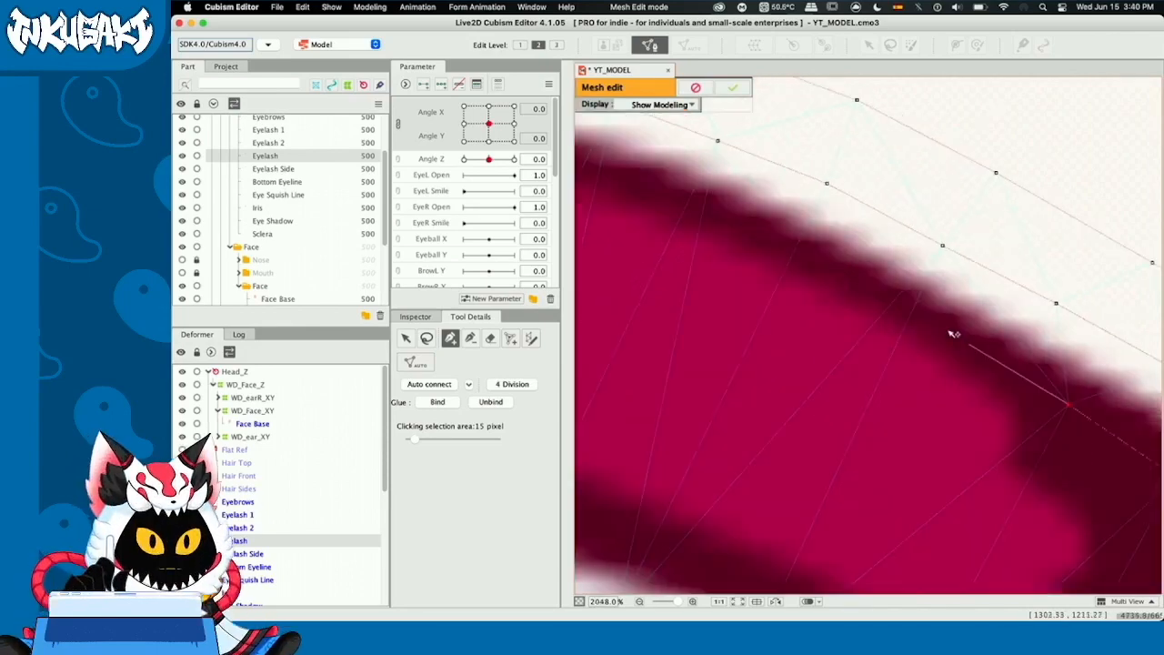
click(950, 334)
drag(608, 263, 1013, 255)
click(715, 343)
click(899, 277)
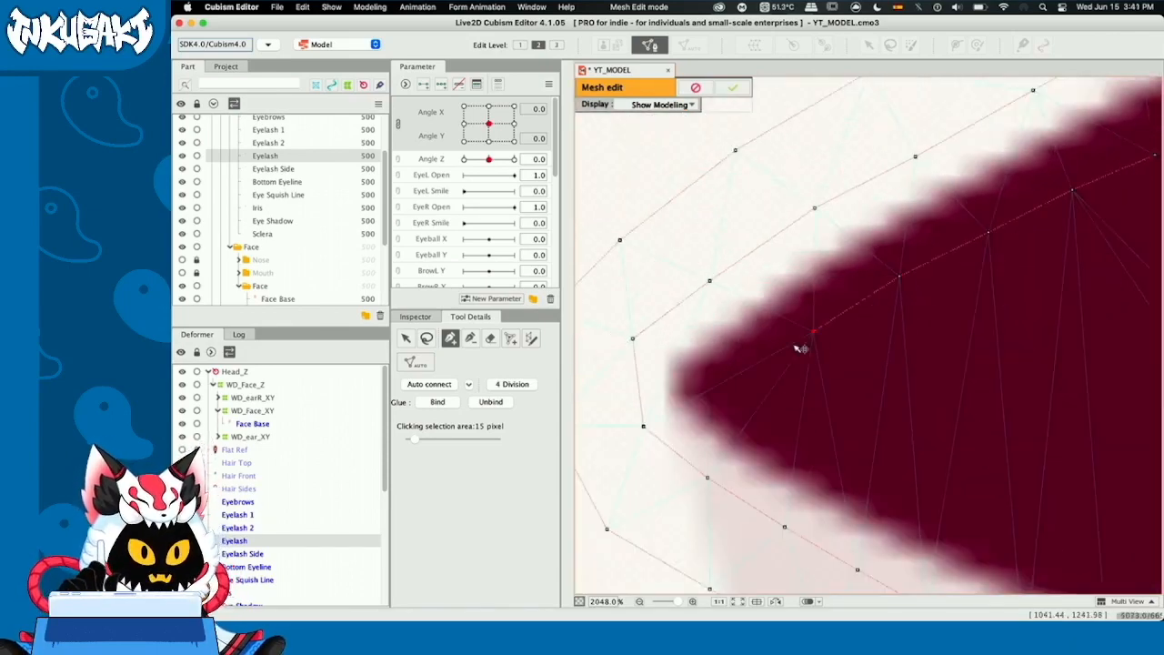
Step: Continue the inner vertex row around the eyelash's inner corner and back along the inside of its lower edge
click(829, 326)
click(964, 388)
click(875, 520)
click(852, 513)
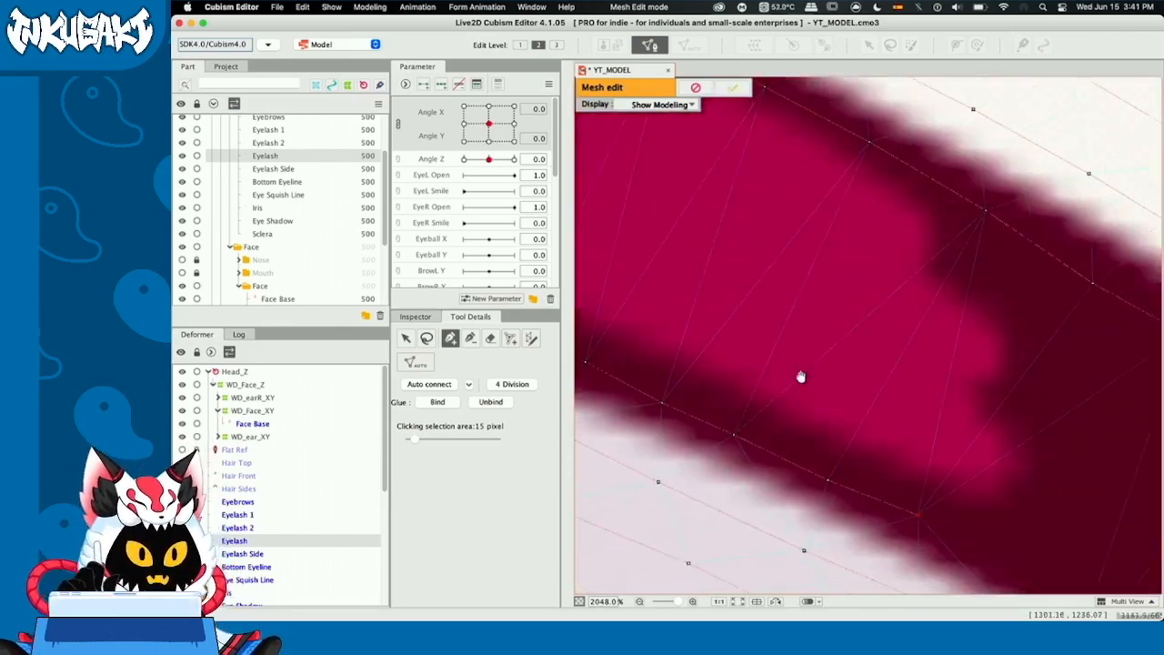
scroll(946, 551, down, 10)
key(v)
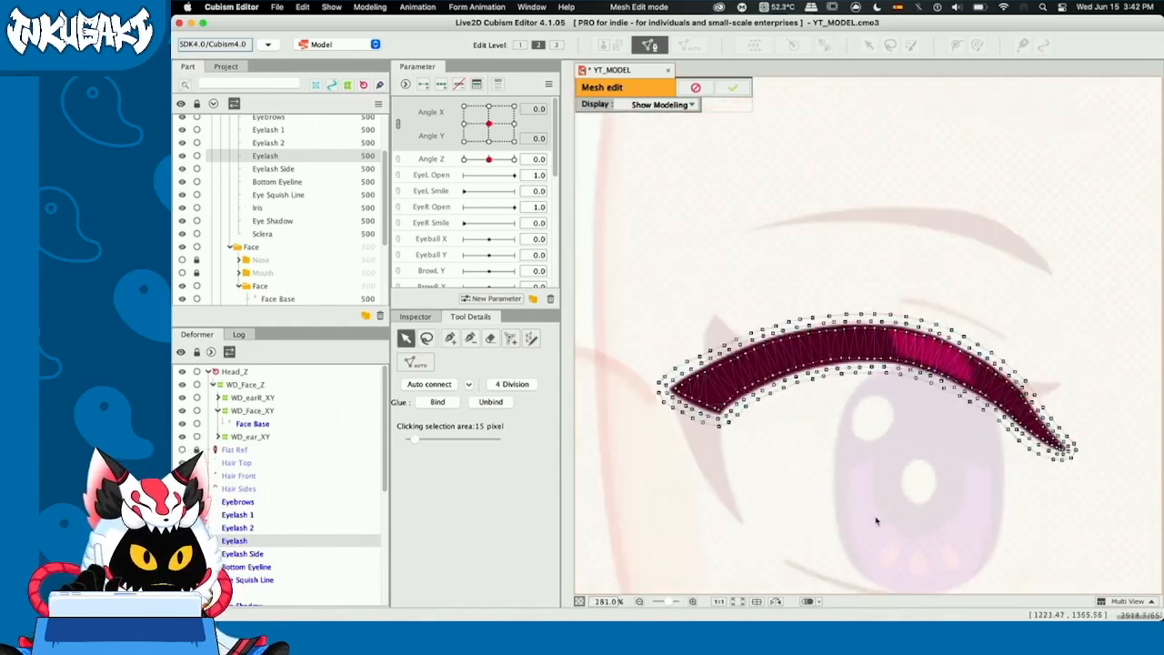
scroll(876, 520, up, 3)
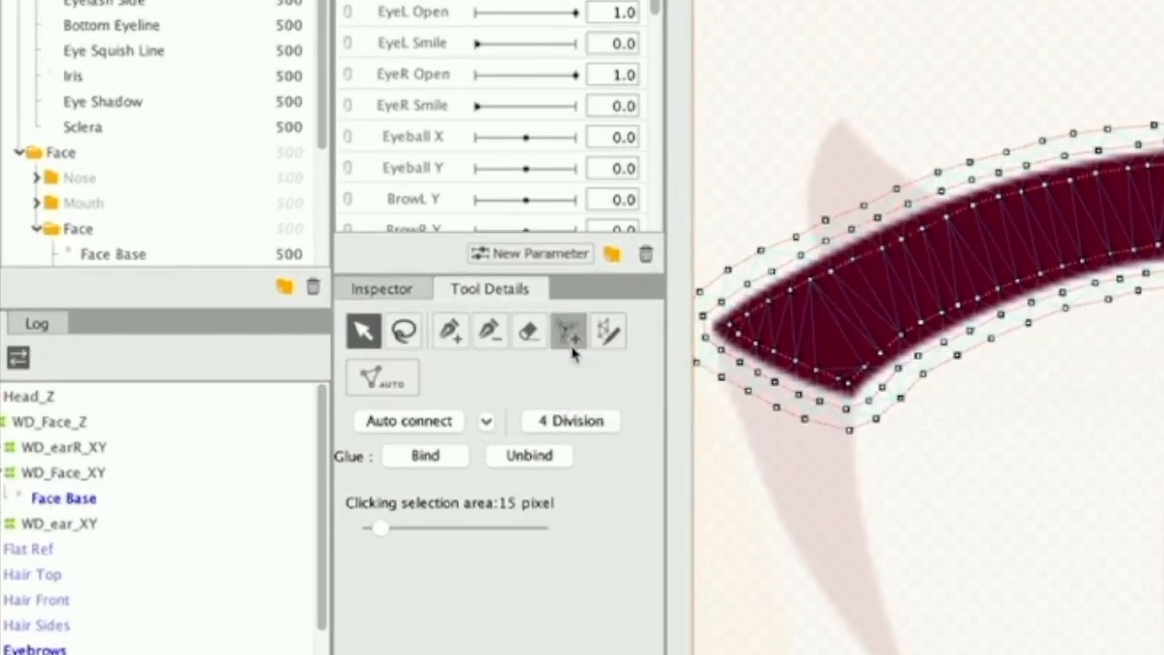
click(571, 349)
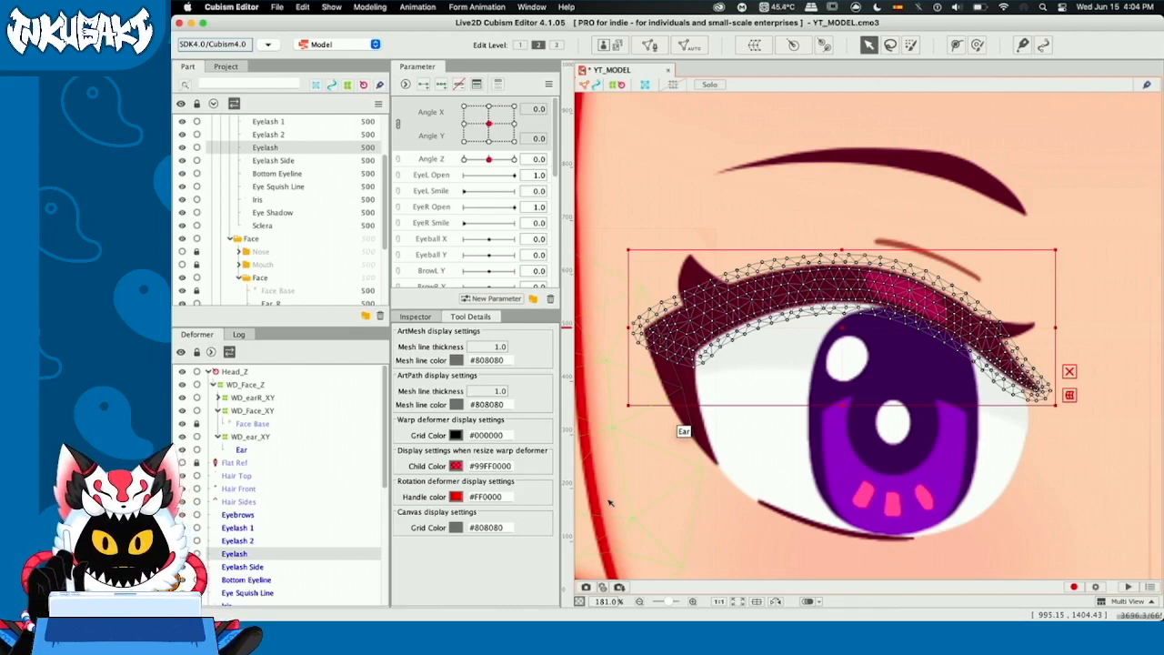
Step: Review the meshes of Eyelash Side, Eyelash 1, Eyelash 2, Eye Squish Line and Bottom Eyeline
click(688, 387)
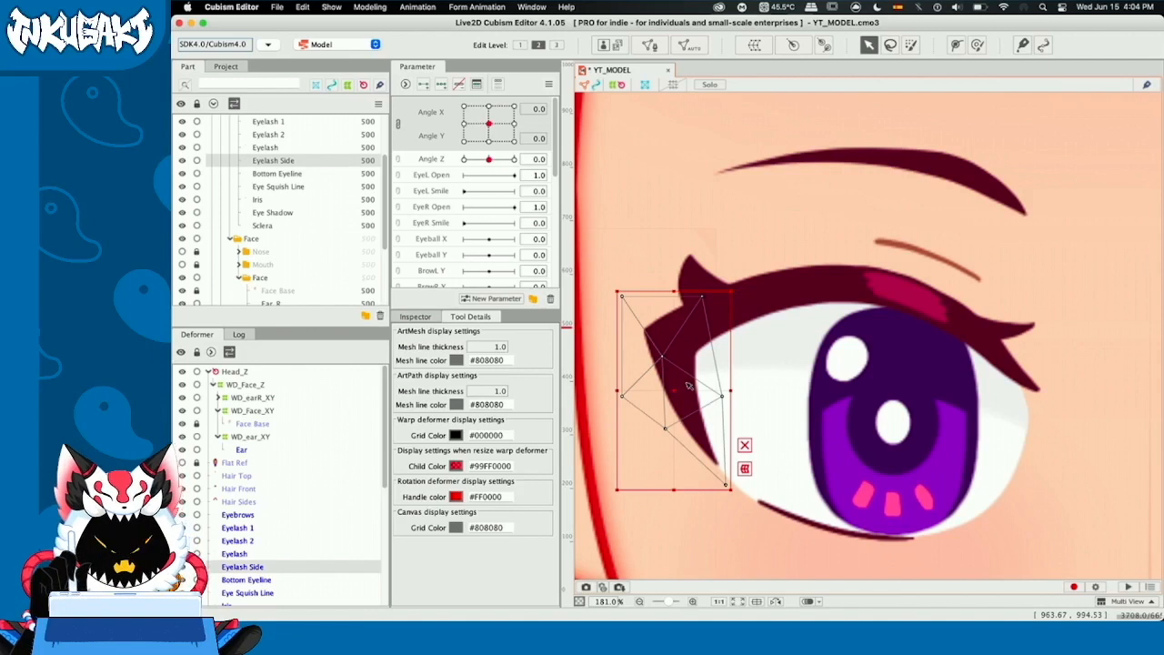
click(695, 280)
shift+click(1022, 328)
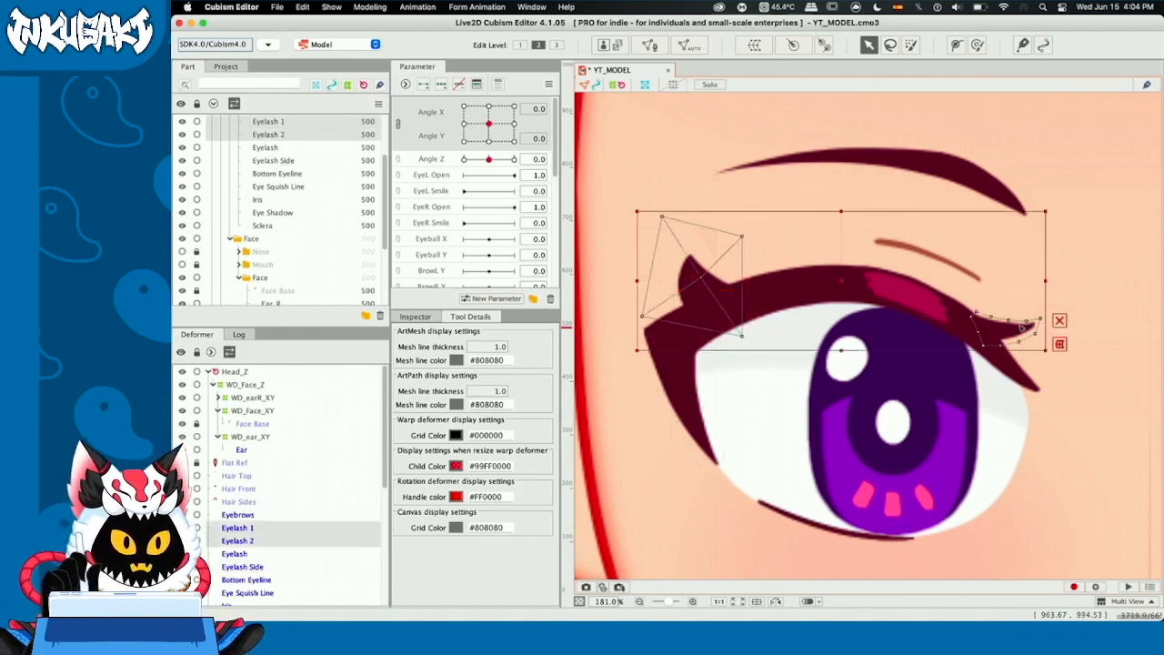
click(940, 261)
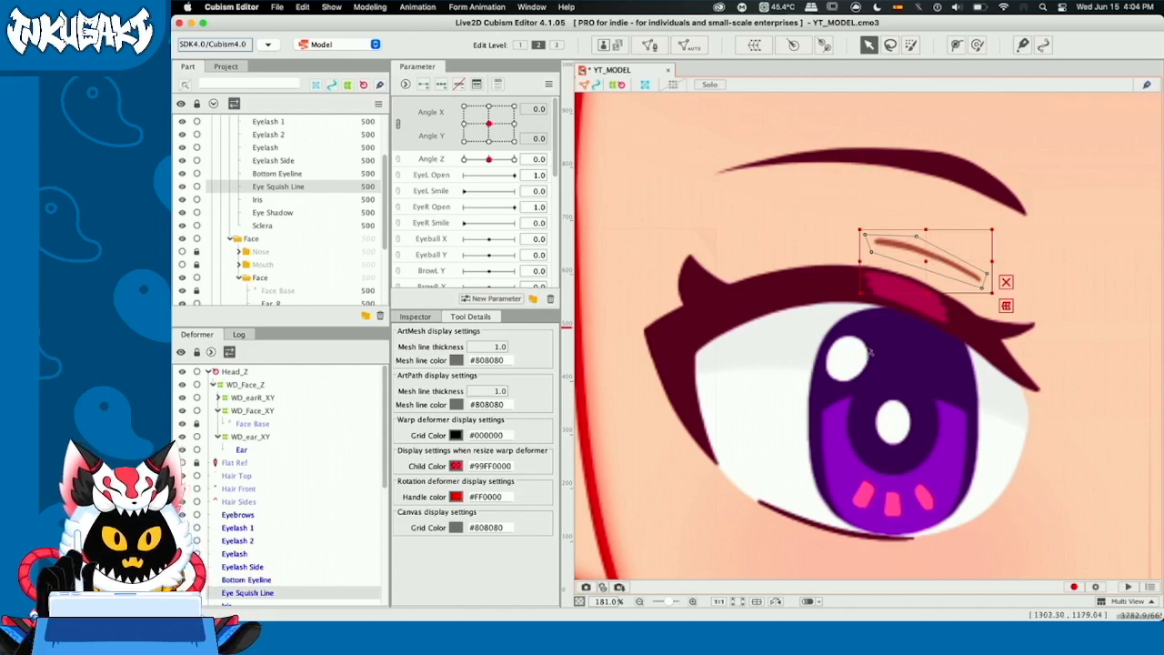
shift+click(786, 516)
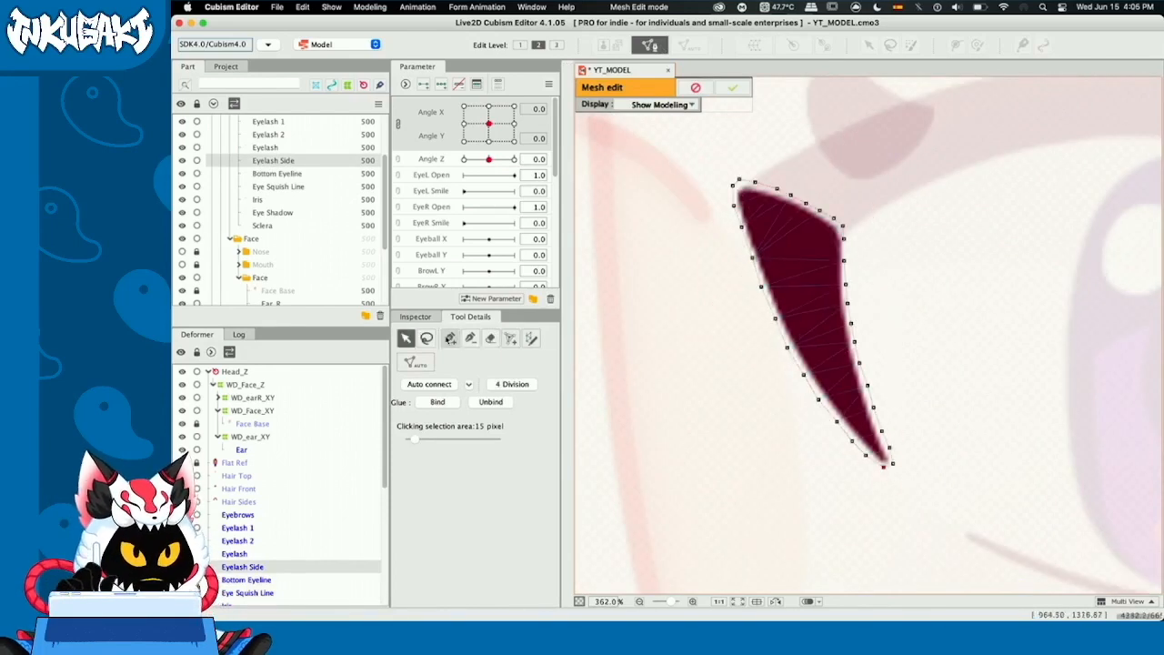
scroll(677, 440, up, 3)
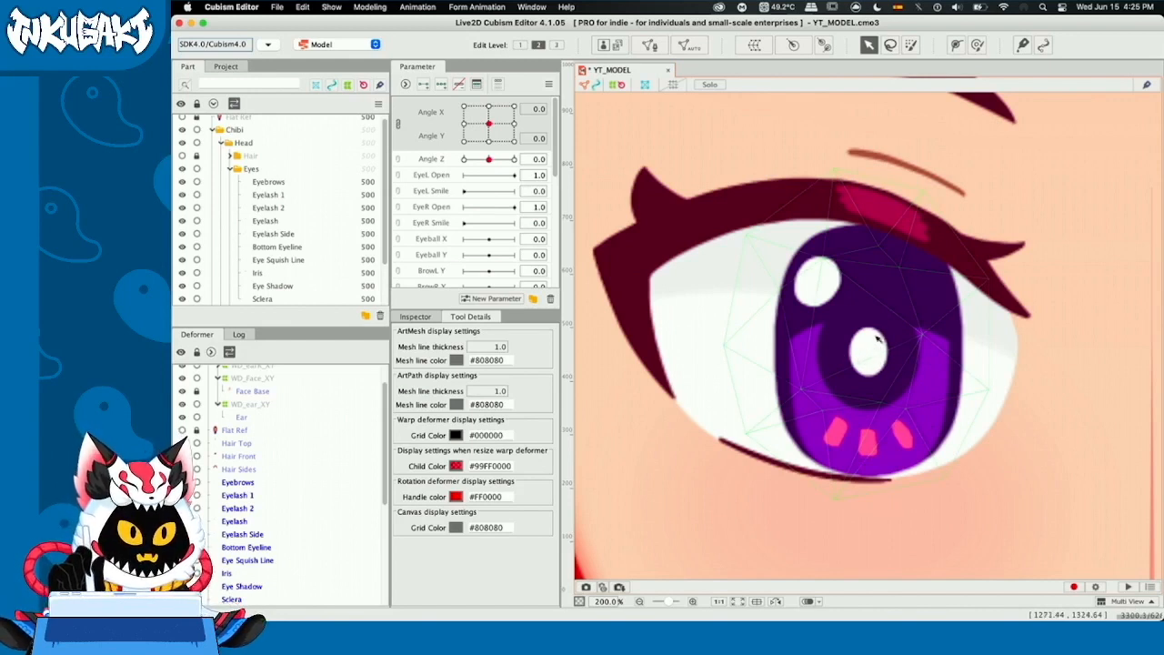
Step: Open the Iris for manual mesh editing and draw a vertical centre edge from its top to its bottom
scroll(870, 346, up, 2)
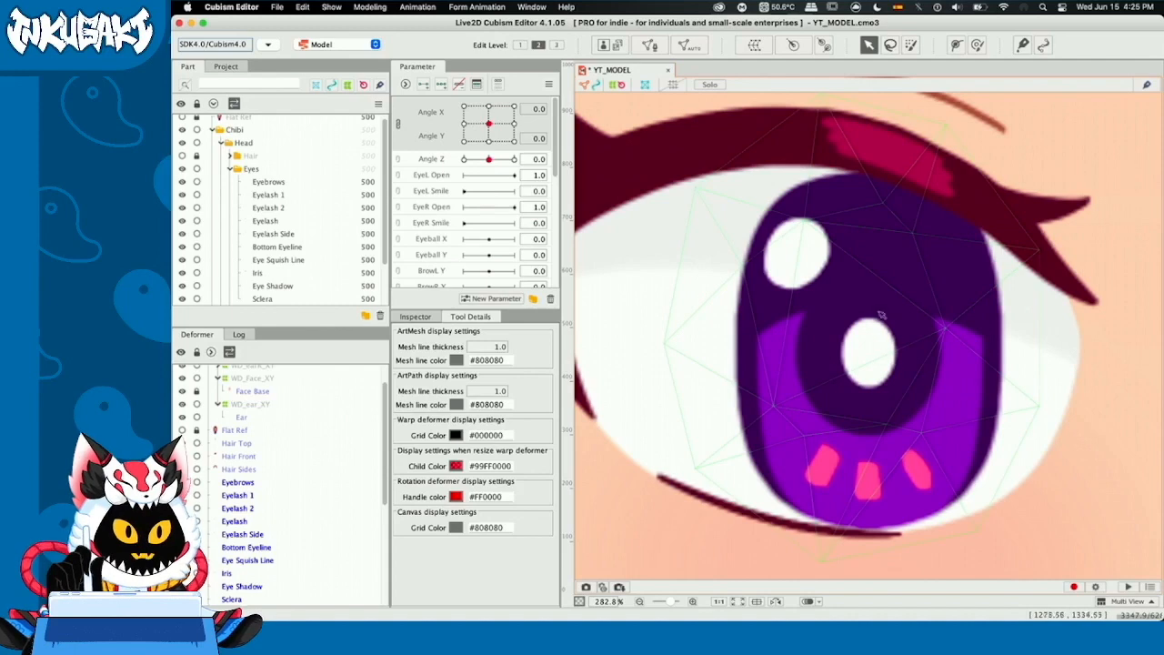
click(879, 336)
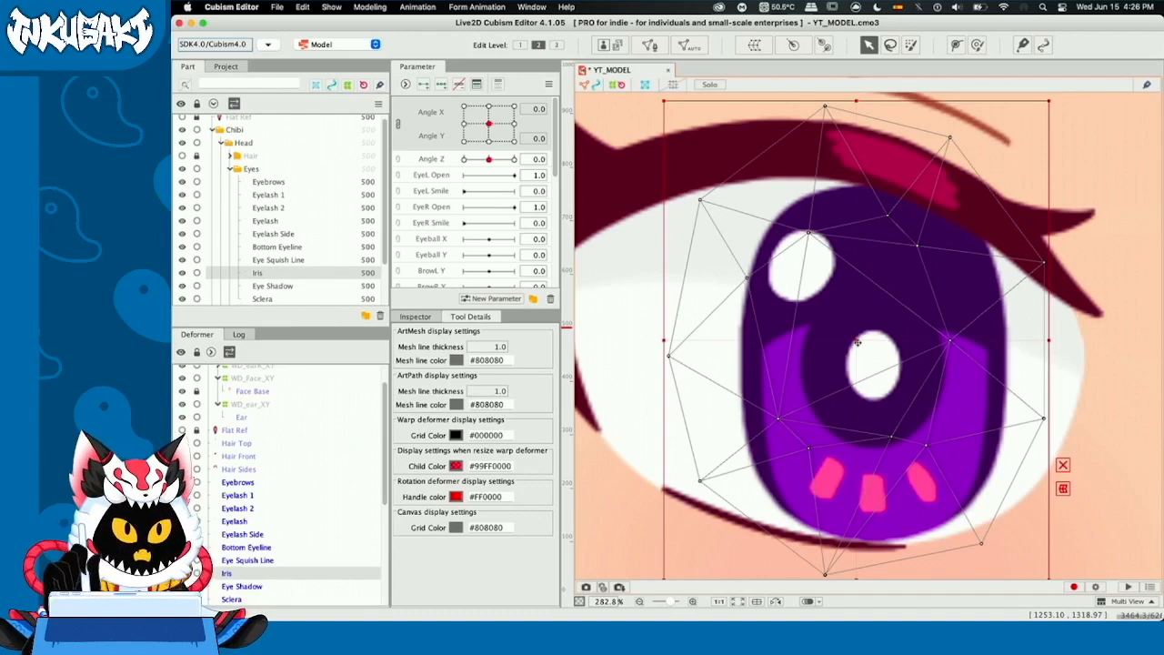
drag(857, 342, 839, 332)
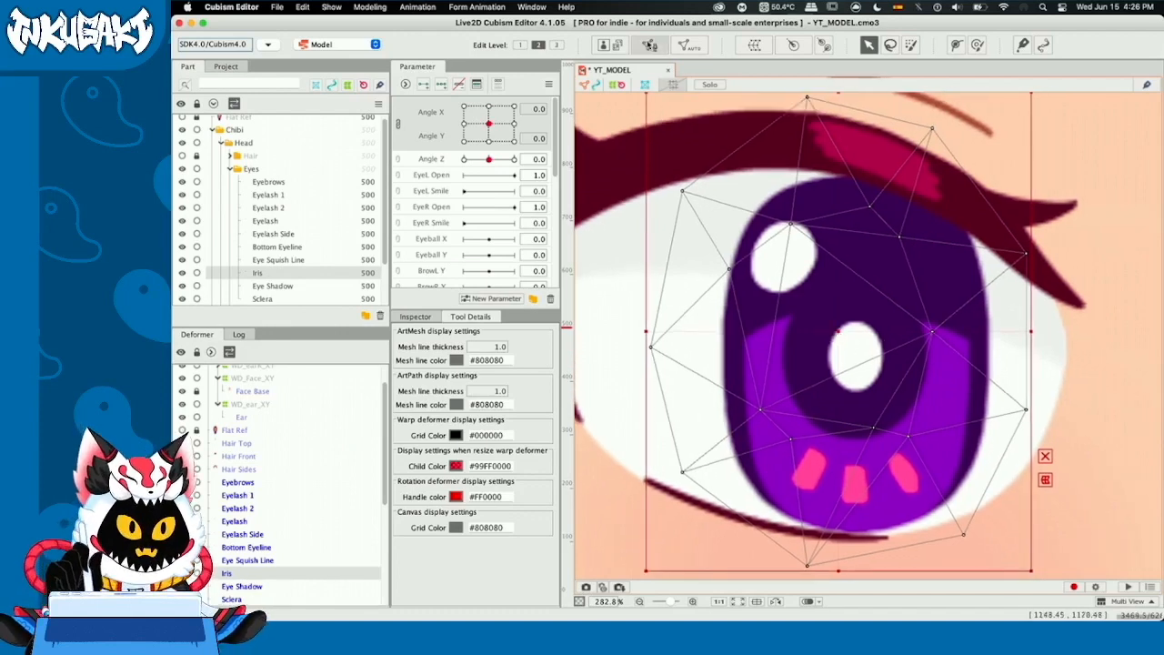
click(650, 45)
click(858, 170)
click(853, 539)
Step: Outline the iris's lower right side with vertices up to mid-height and draw a horizontal edge across through the pupil's centre
click(935, 522)
click(984, 462)
click(995, 393)
click(996, 355)
click(855, 354)
click(715, 353)
Step: Outline the iris's lower left side down to the bottom vertex and apply the mesh
click(724, 445)
click(749, 495)
click(782, 523)
click(853, 538)
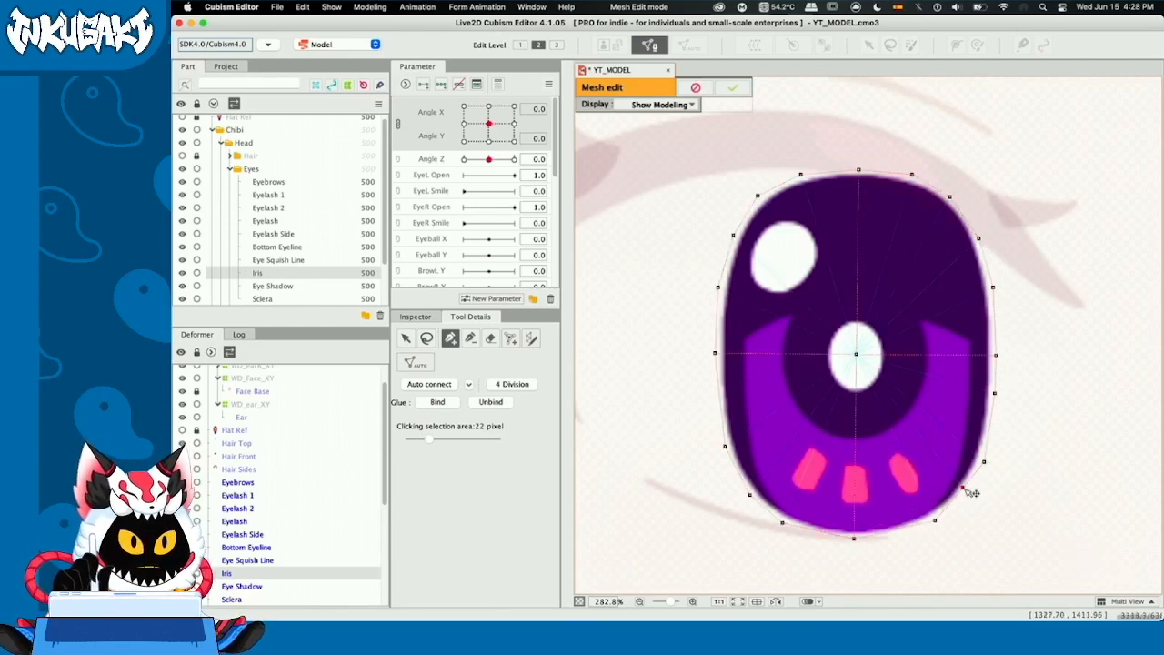
click(730, 86)
scroll(847, 351, up, 5)
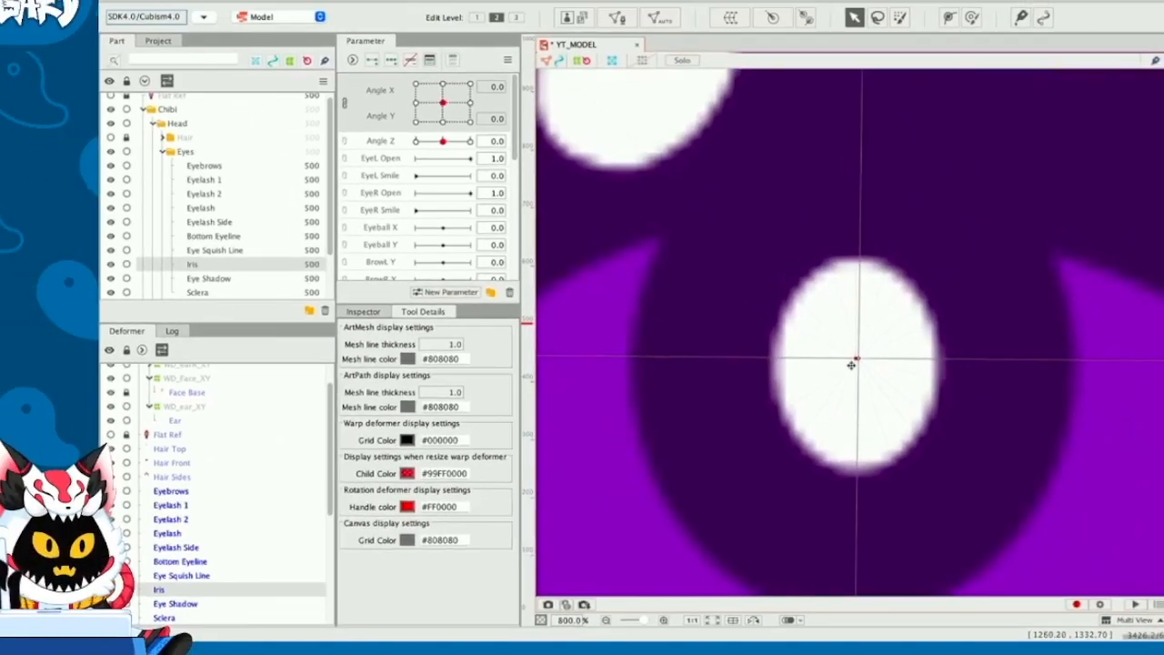
scroll(790, 352, down, 5)
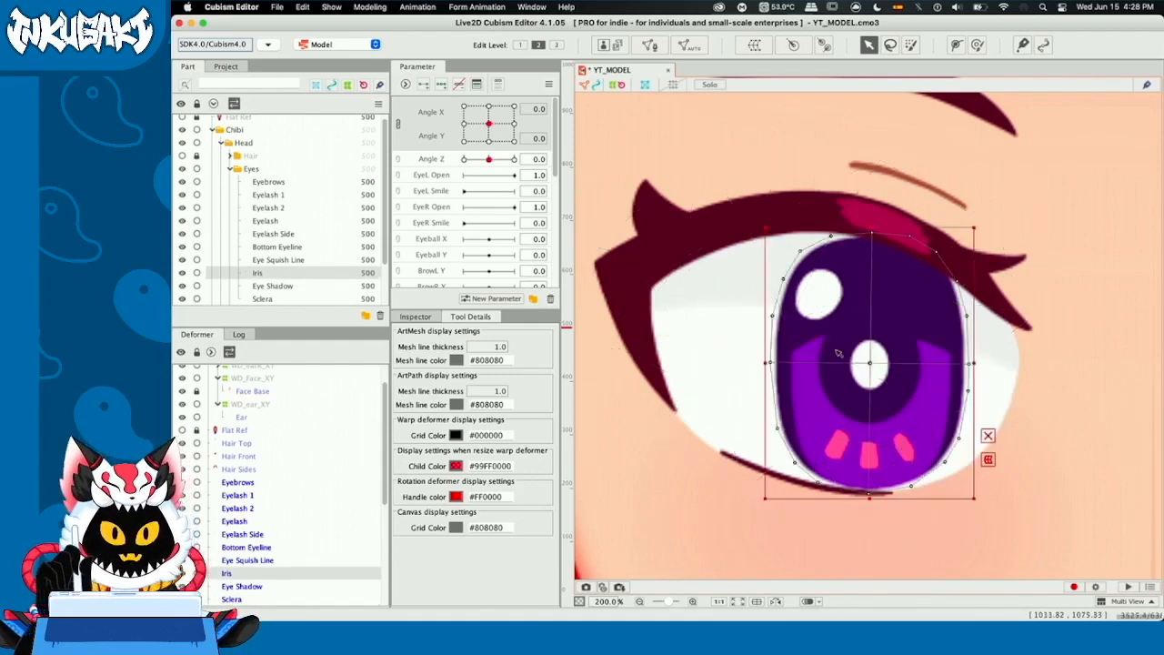
drag(869, 383, 906, 389)
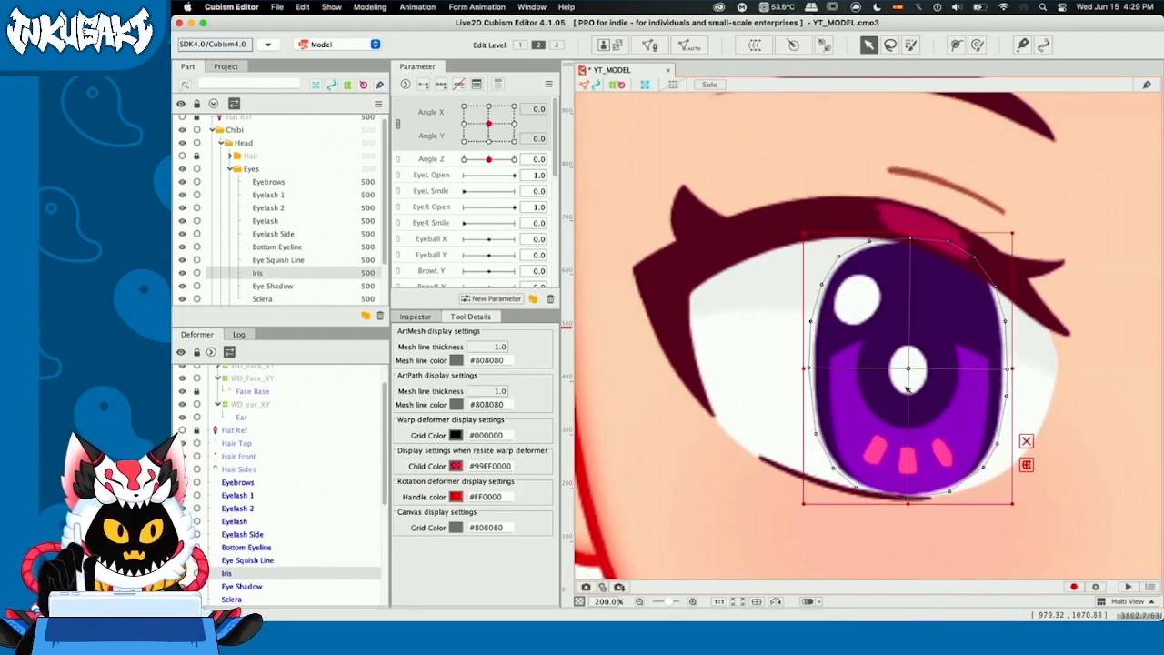
Step: Select the Sclera and Eye Shadow meshes and open them for mesh editing
click(779, 397)
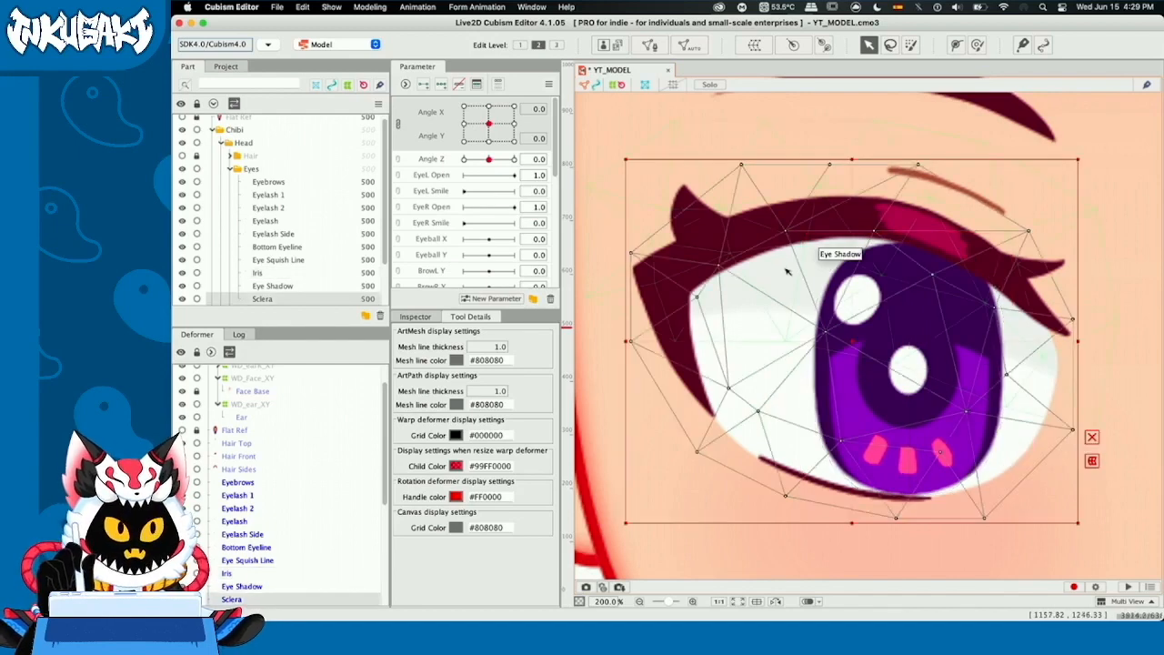
click(788, 271)
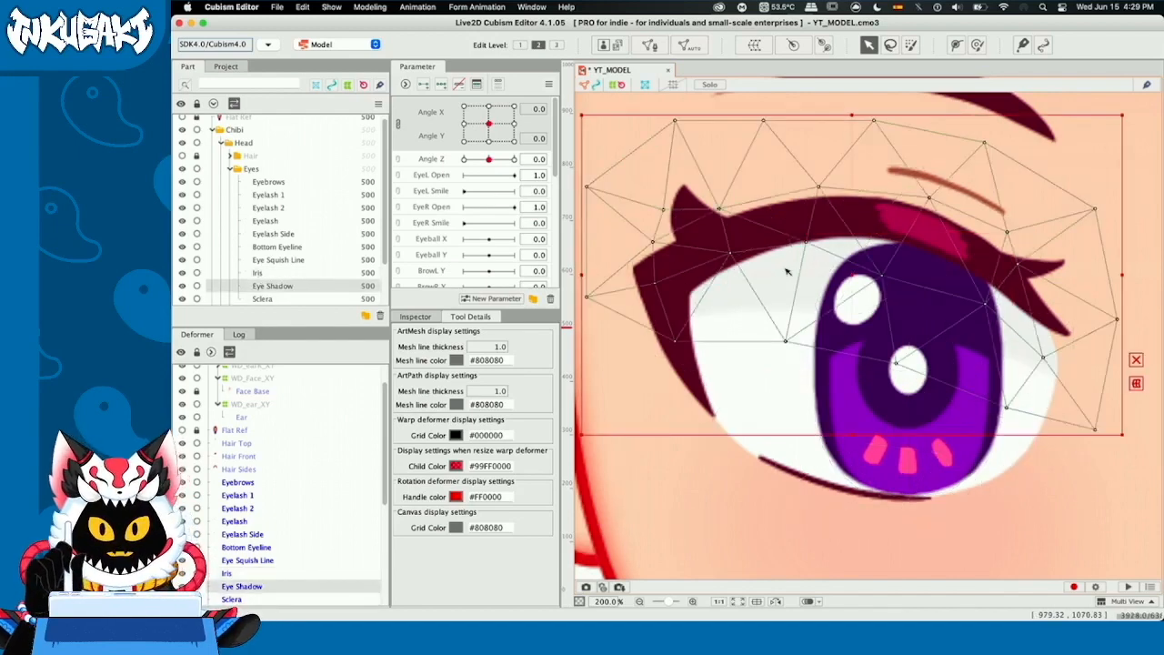
double_click(787, 271)
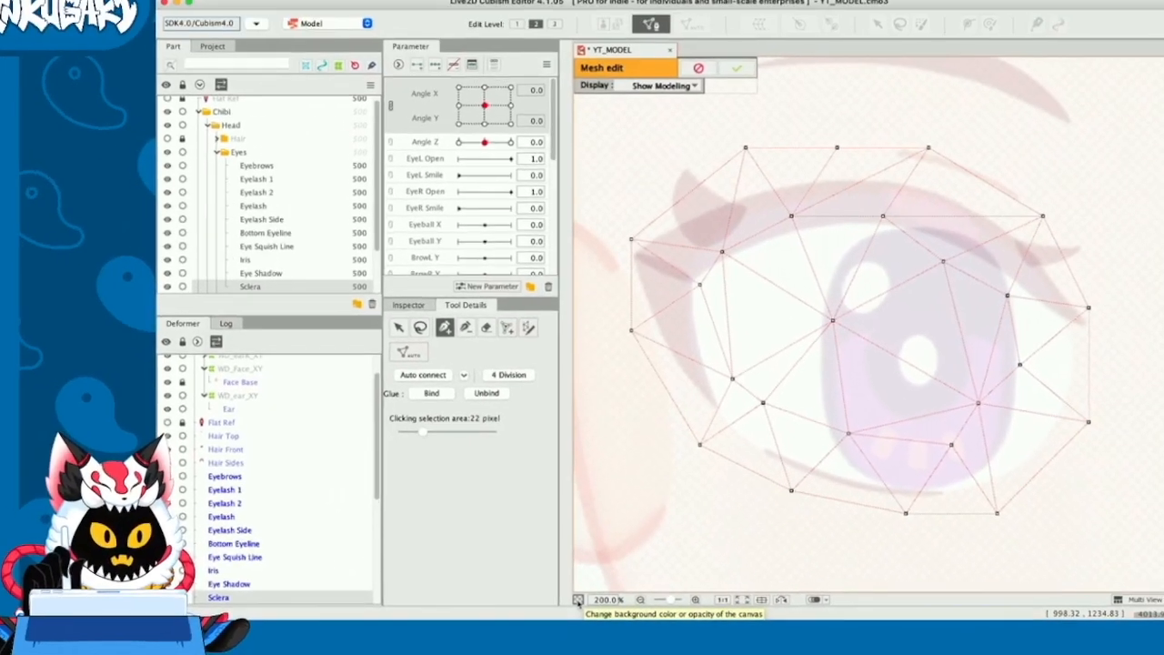
Step: Set the canvas background to a semi-transparent dark grey, ARGB 88212121
click(537, 533)
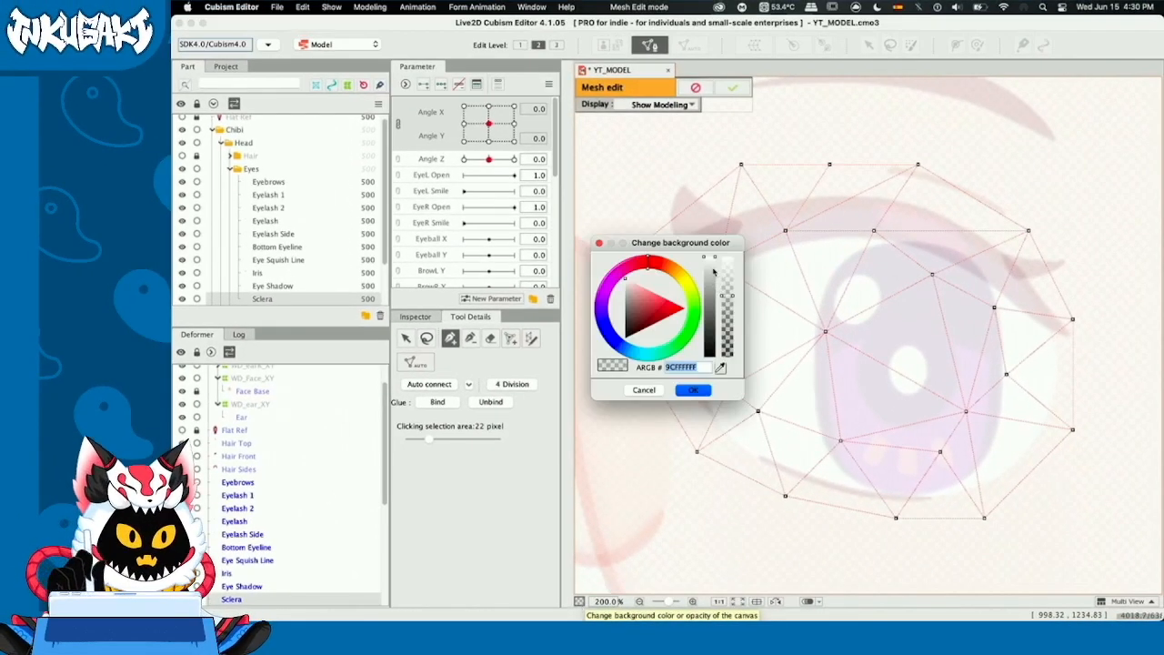
drag(714, 271, 716, 341)
drag(727, 297, 710, 348)
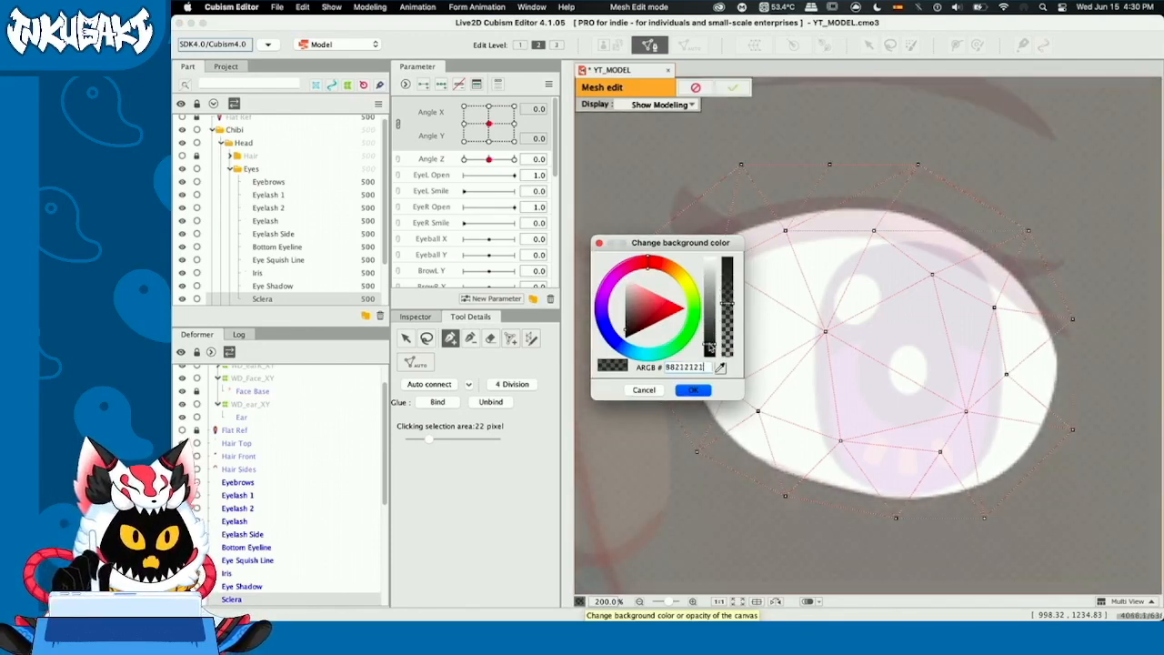
click(693, 390)
Step: Erase the Sclera's existing mesh and trace a new vertex outline closely around the eye white
click(491, 338)
drag(786, 496, 935, 291)
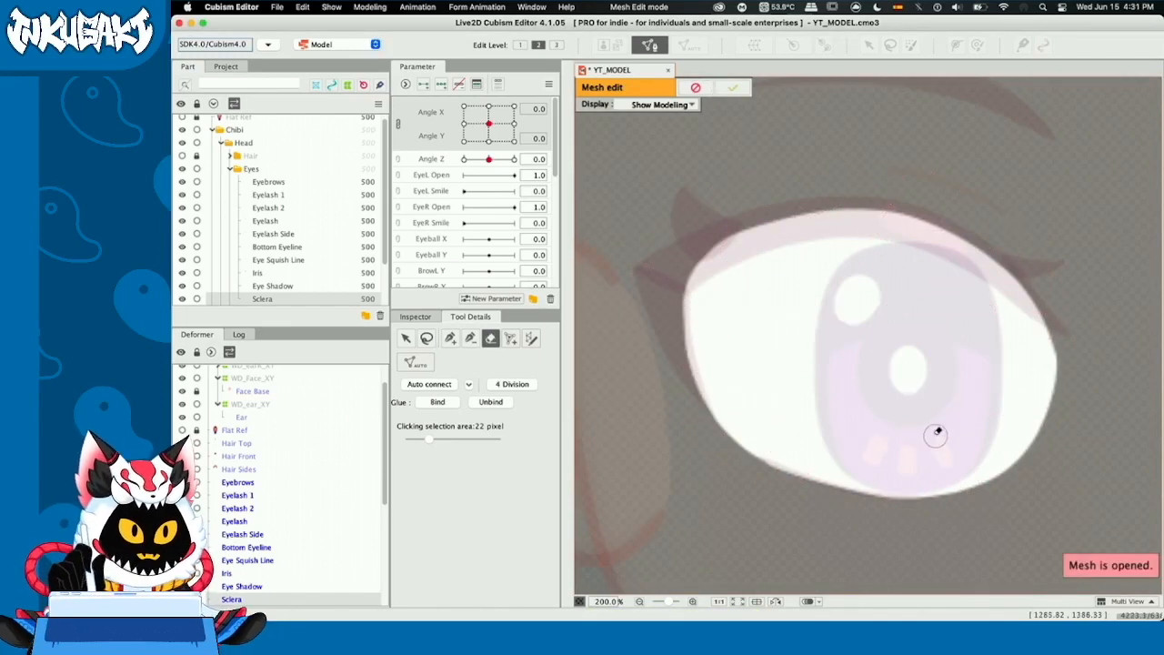
click(450, 338)
click(890, 207)
click(676, 329)
click(857, 496)
click(1056, 398)
click(981, 244)
click(918, 211)
click(405, 338)
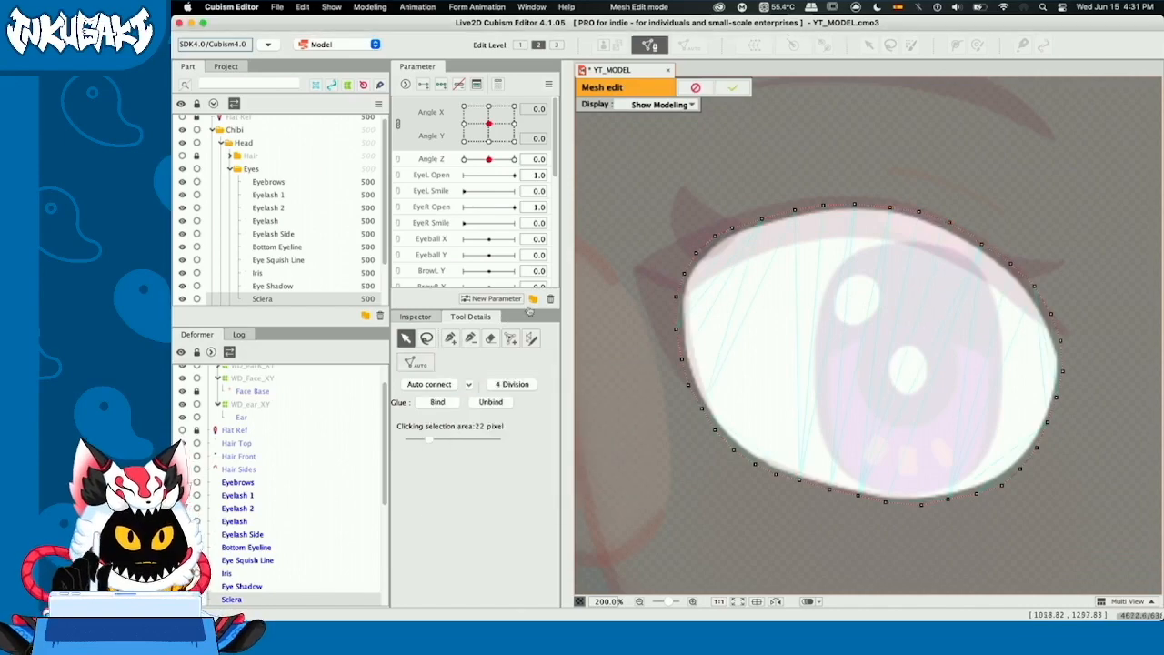
Step: Erase the Eye Shadow's existing mesh and trace a new vertex outline around the curved shadow band
click(490, 339)
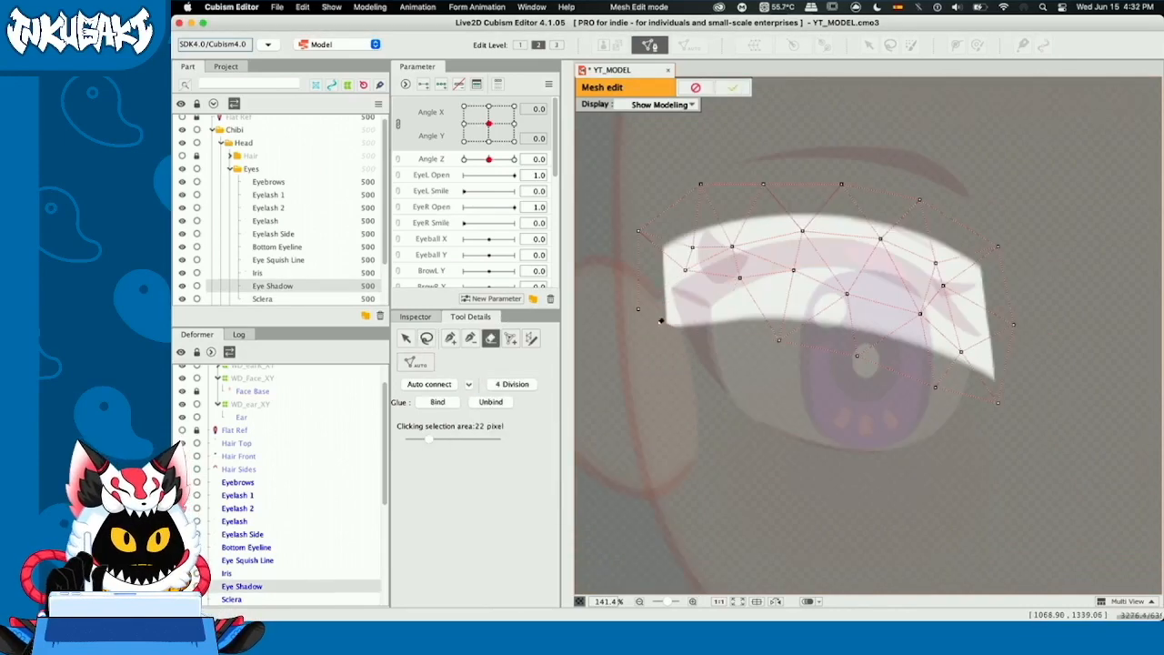
drag(662, 320, 966, 291)
click(450, 338)
click(985, 386)
click(813, 215)
click(652, 329)
click(986, 386)
click(406, 339)
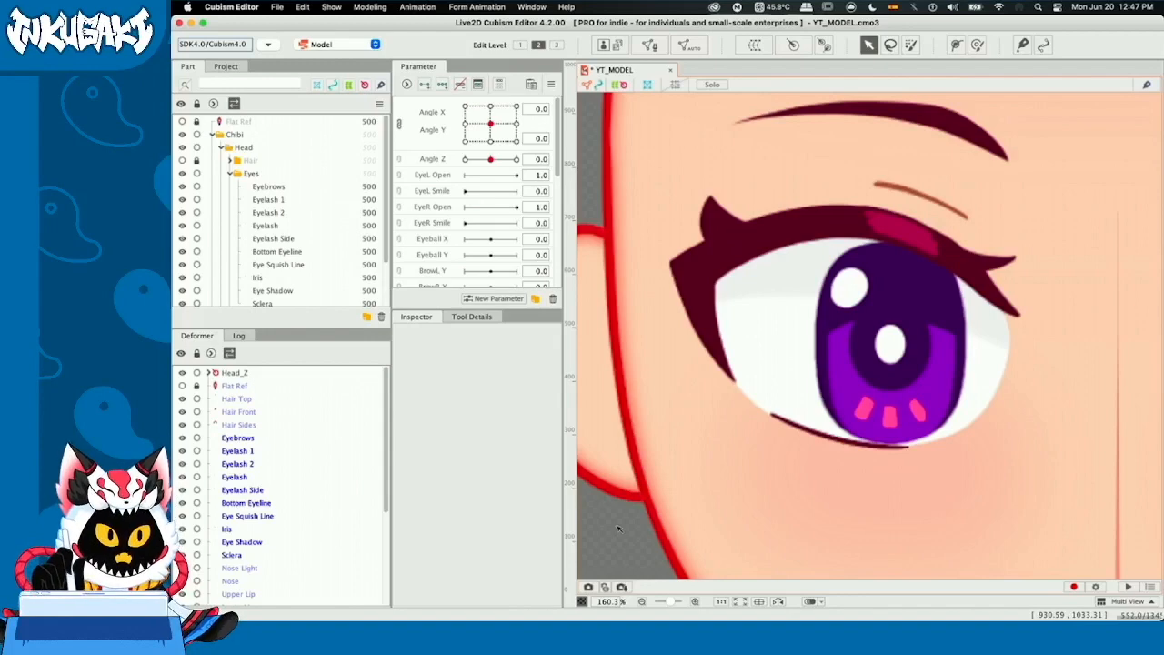
Step: Create a deform path with five control points along the centre of the Eyelash mesh, from one corner to the other
click(824, 218)
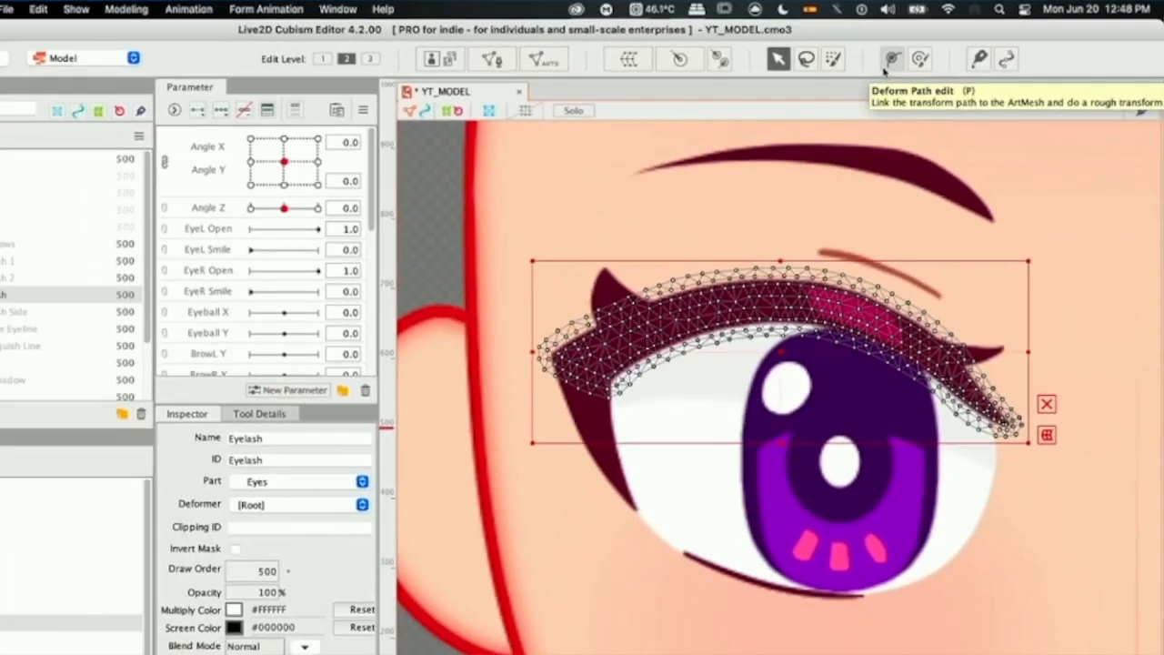
click(771, 84)
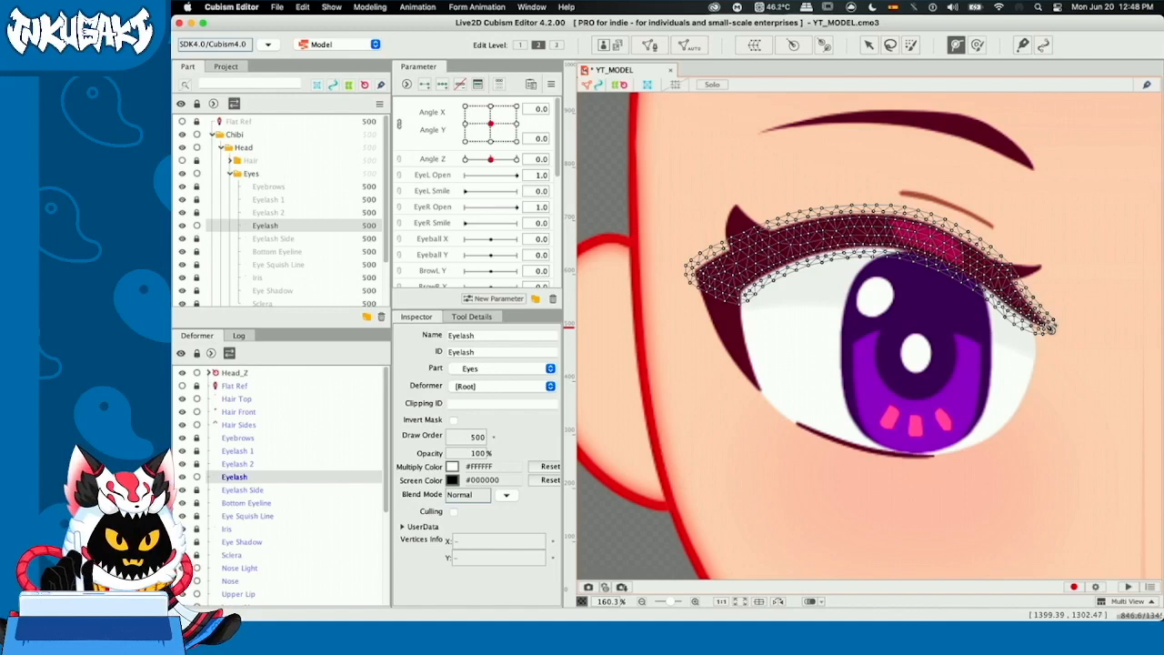
click(1049, 324)
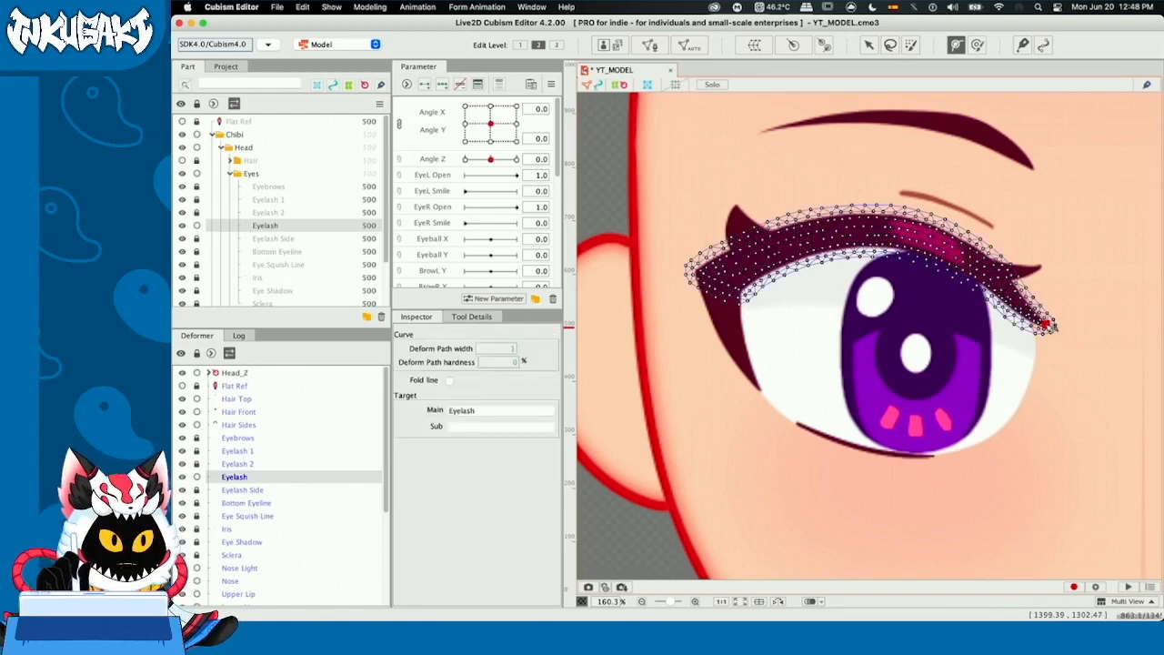
click(714, 286)
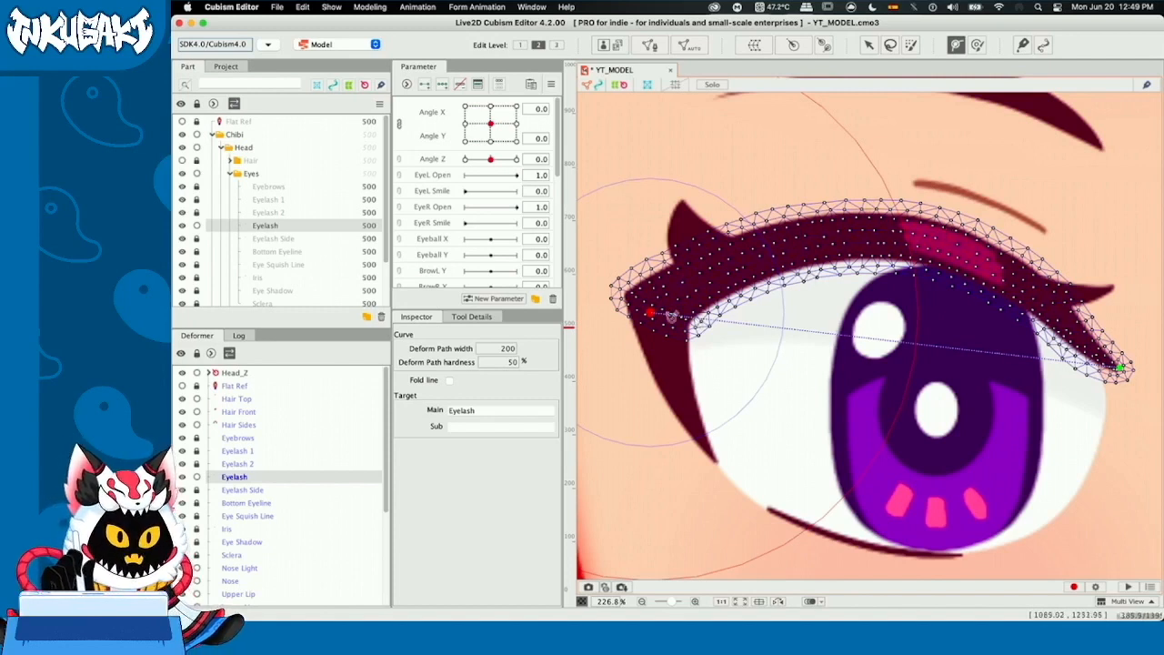
click(891, 342)
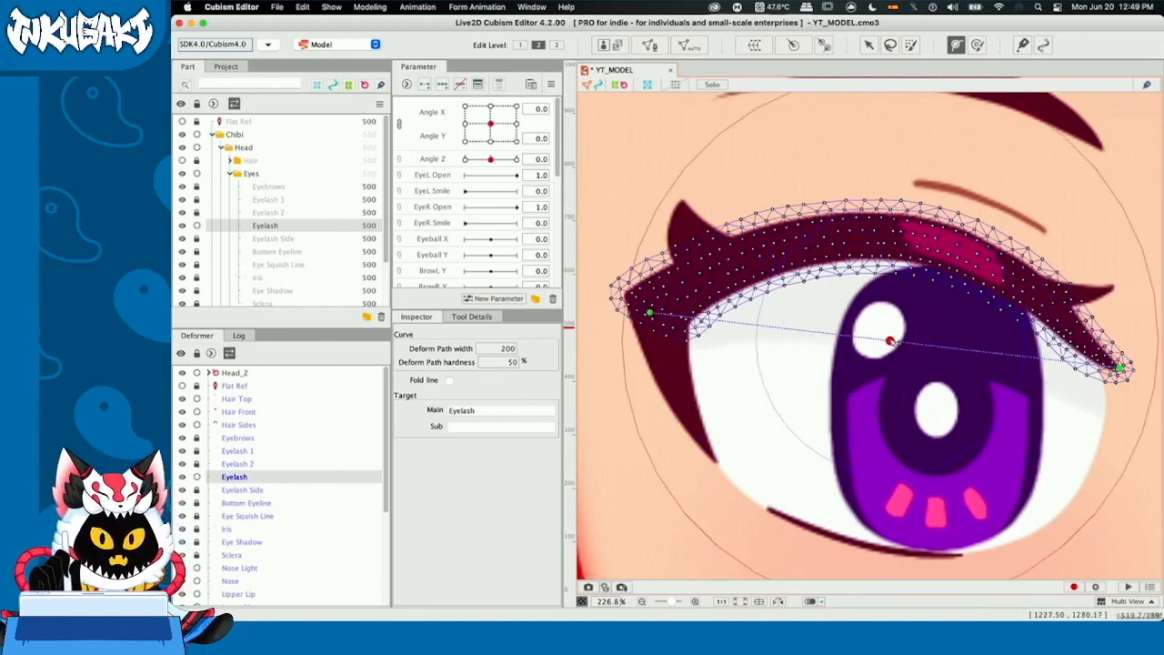
drag(890, 342, 907, 236)
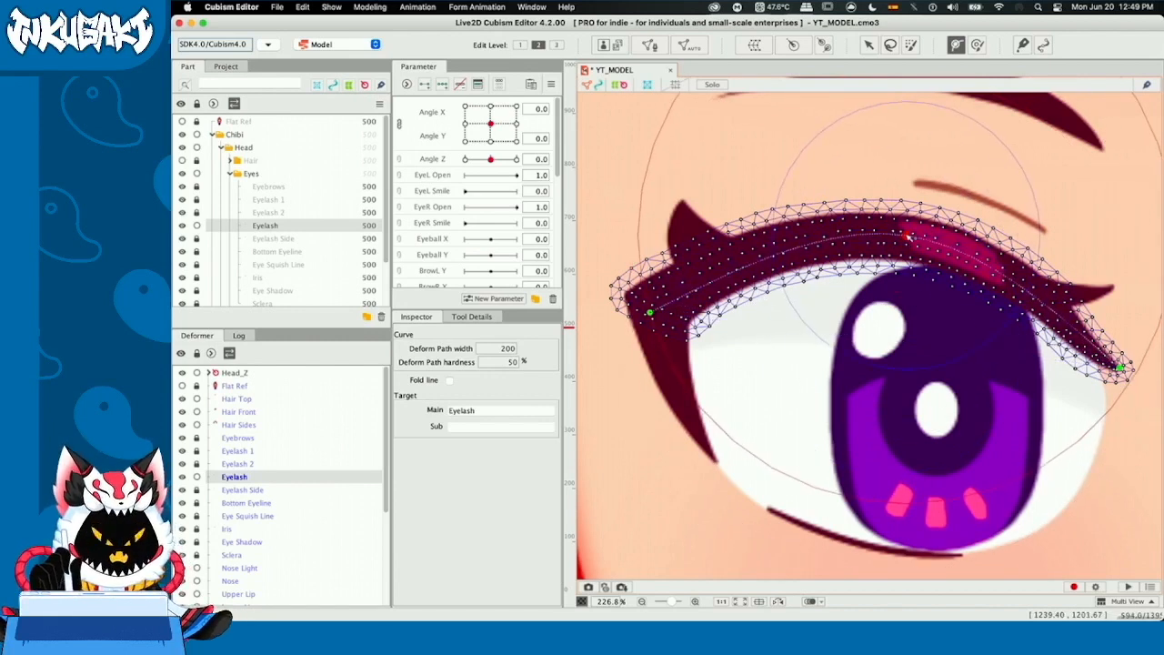
click(779, 251)
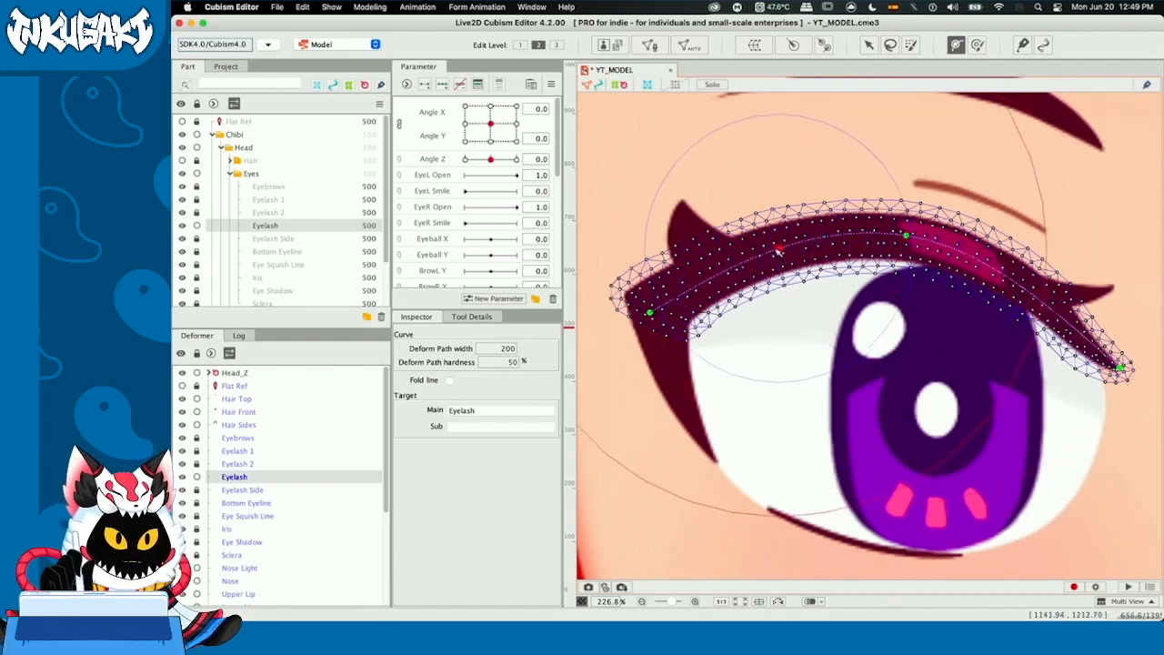
click(1024, 287)
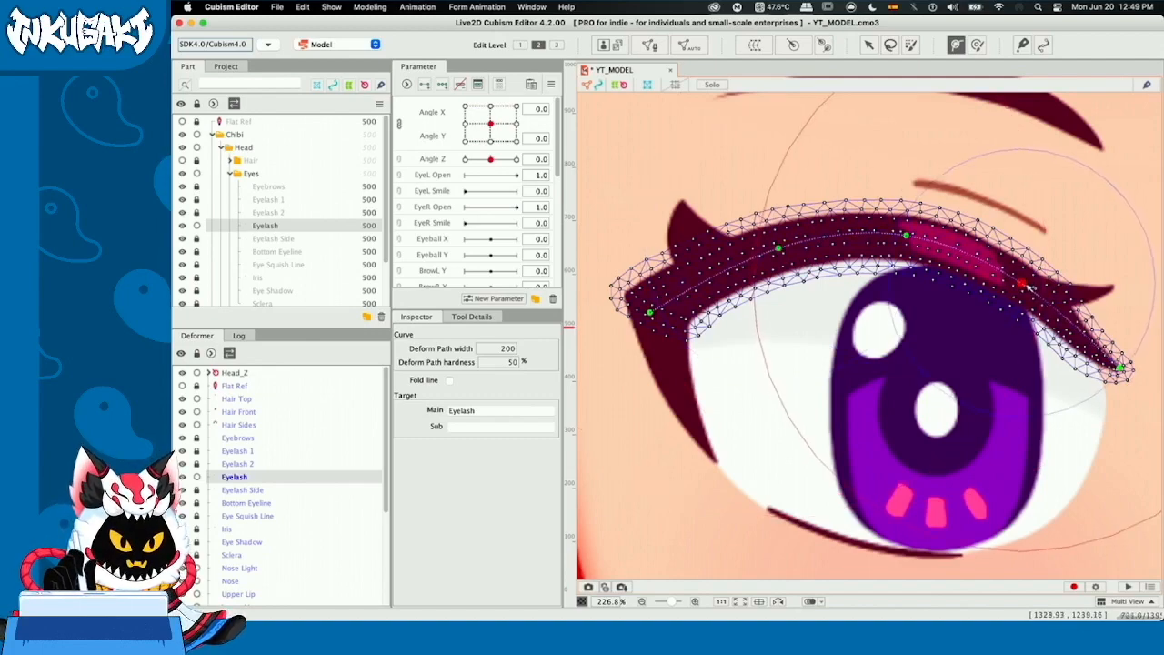
key(Escape)
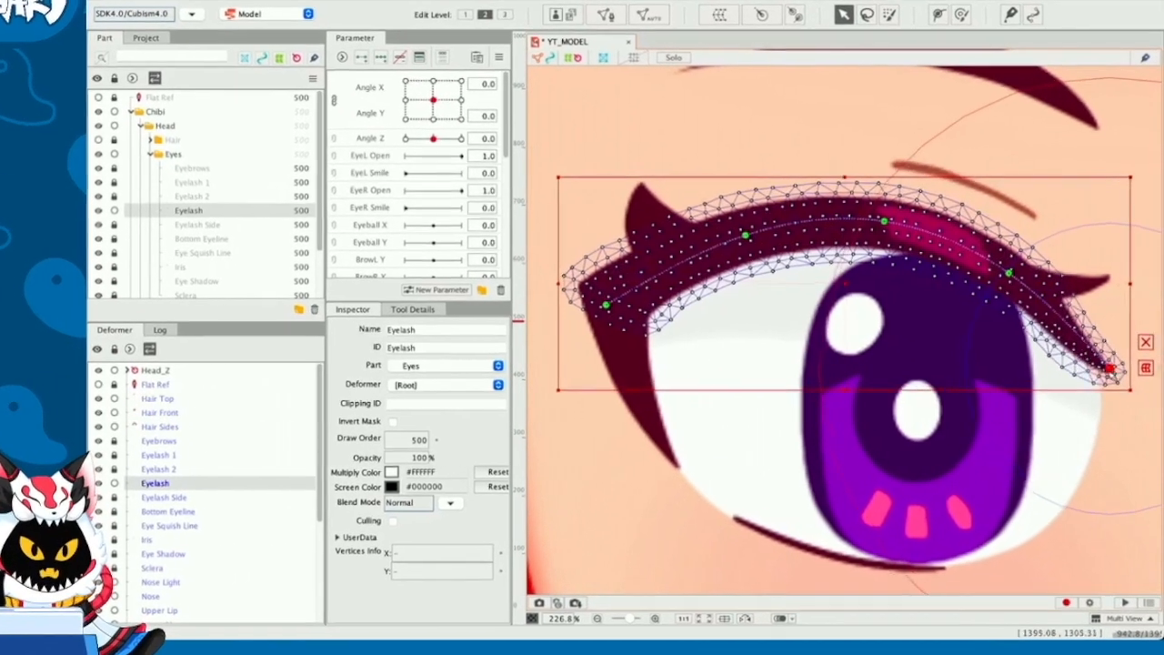
Step: Try bending the Eyelash upward by moving its deform path points, and undo these test changes
drag(1111, 368, 1116, 243)
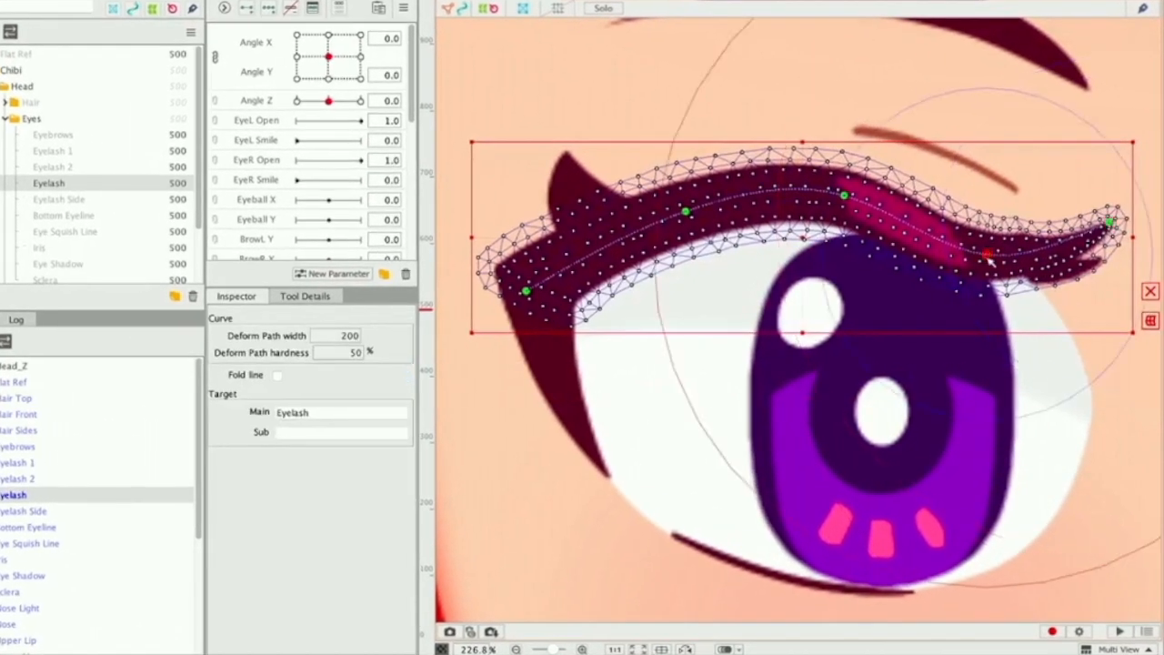
drag(990, 259, 990, 164)
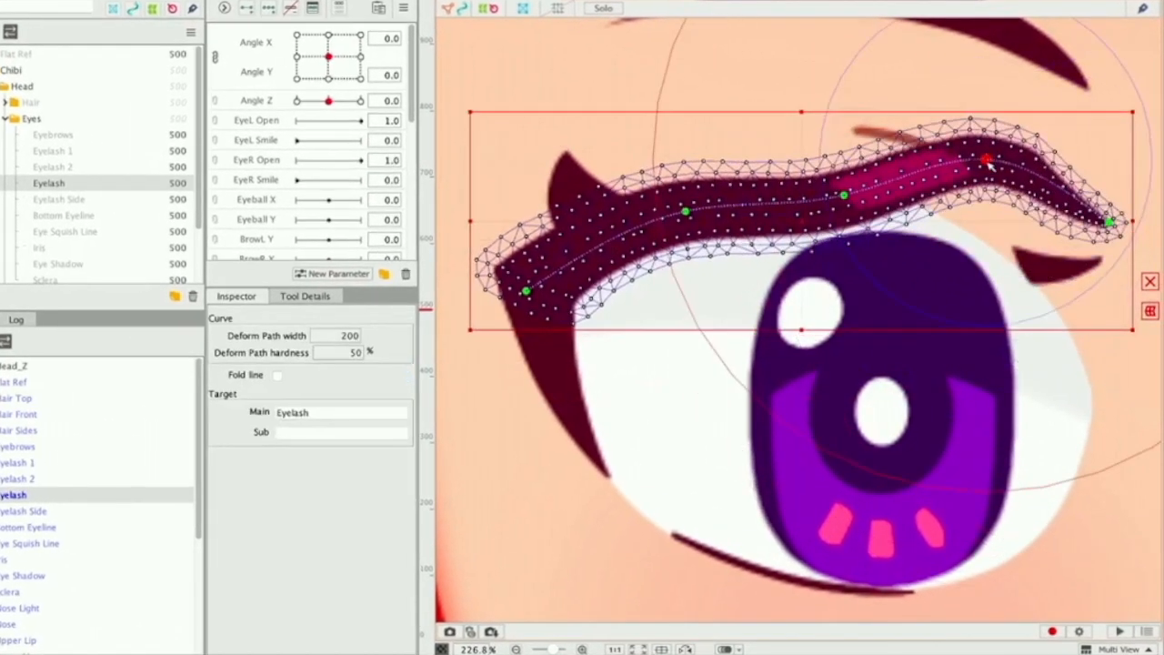
drag(844, 196, 818, 165)
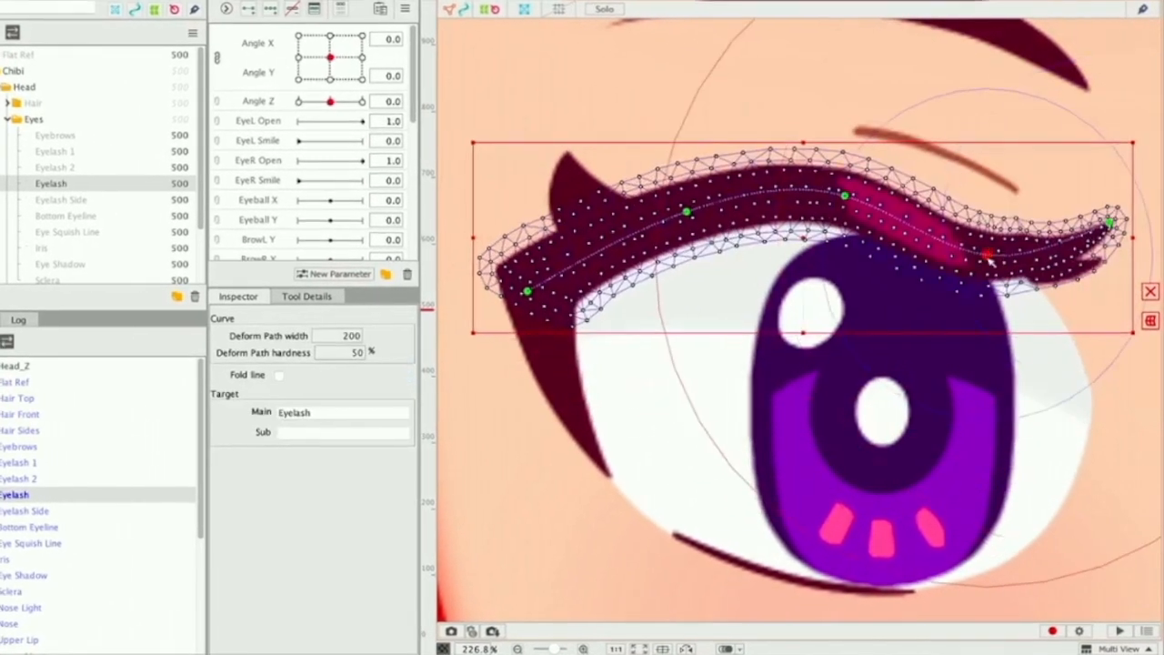
drag(988, 260, 989, 162)
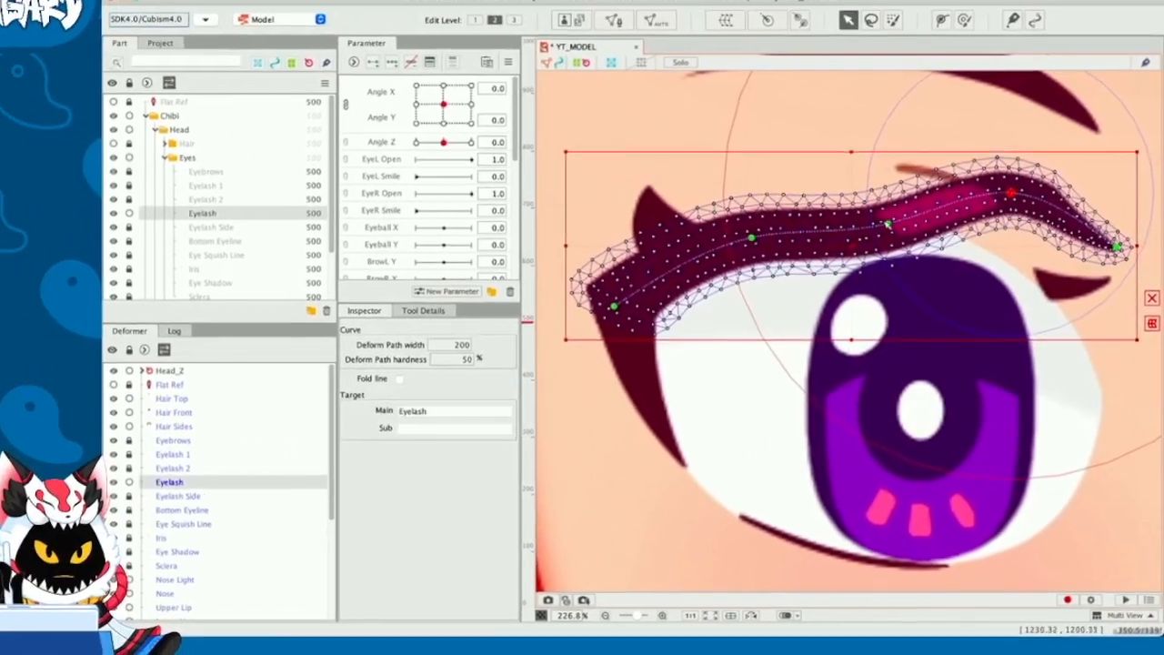
drag(887, 223, 866, 154)
key(super+z)
key(super+z)
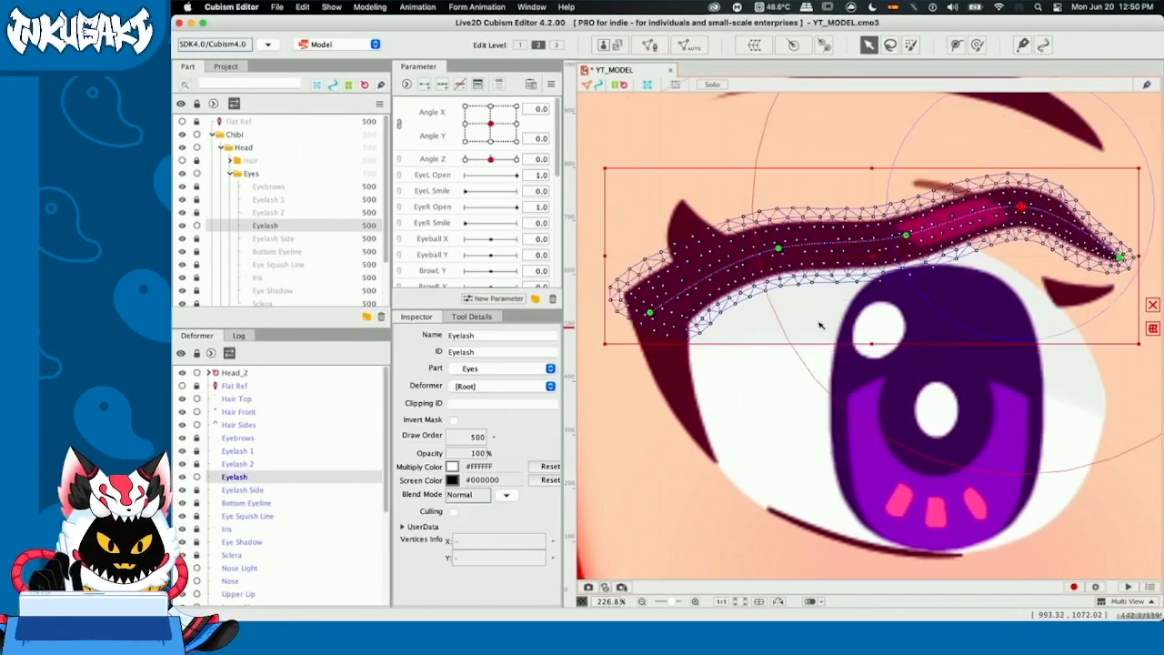
key(super+z)
key(super+z)
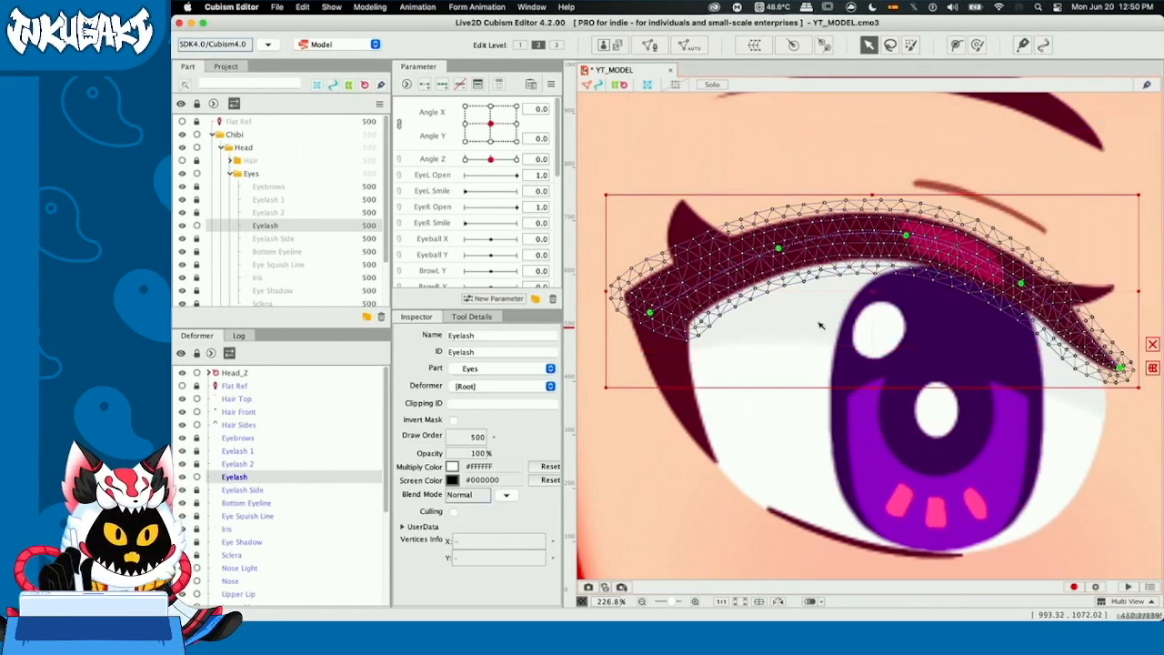
Step: Add two keyforms for the Eyelash on the EyeL Open parameter
click(776, 150)
click(784, 239)
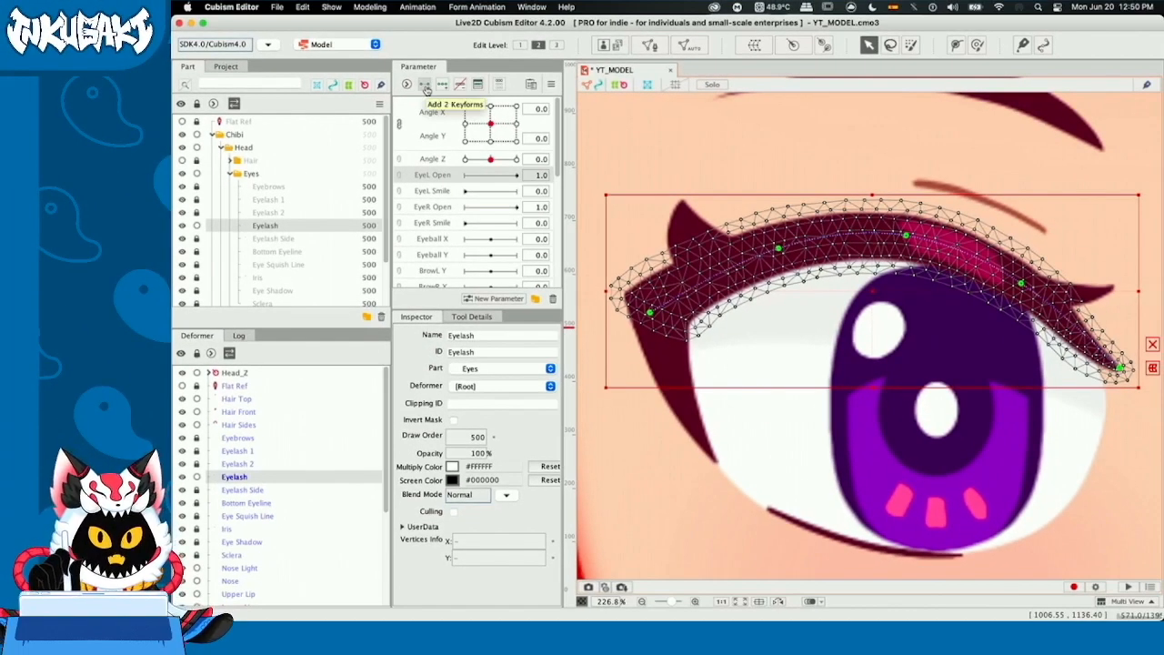
click(425, 89)
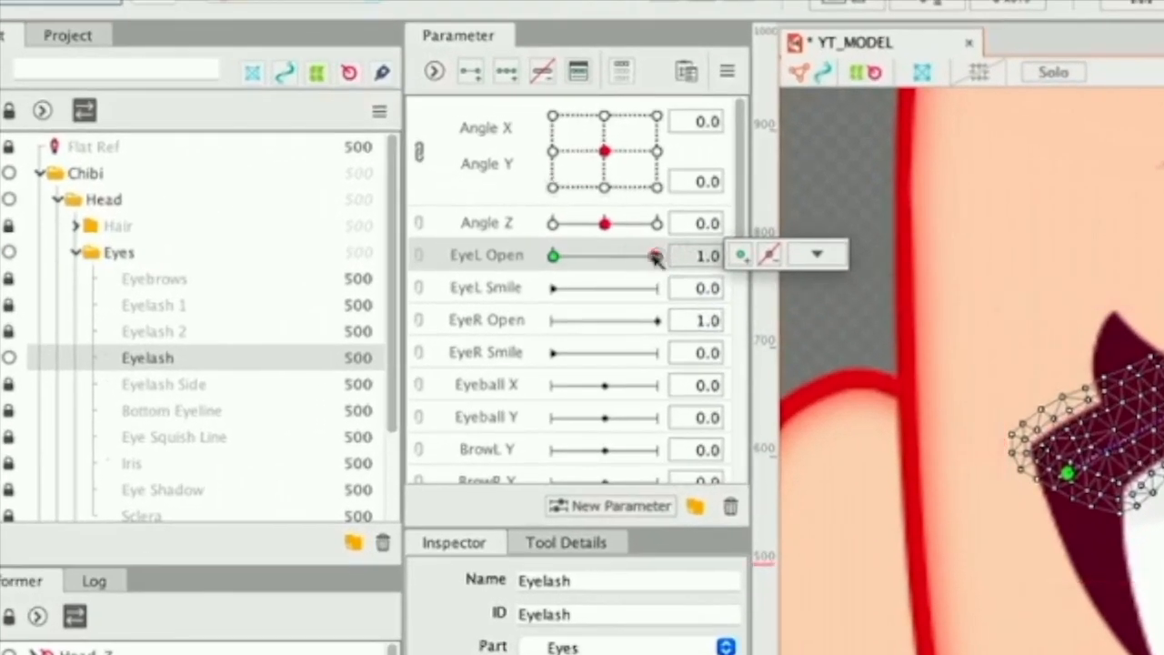
Step: At EyeL Open 0.0, bring the Eyelash down and bend its path points into a closed-eye curve along the lower lid
drag(605, 225, 451, 228)
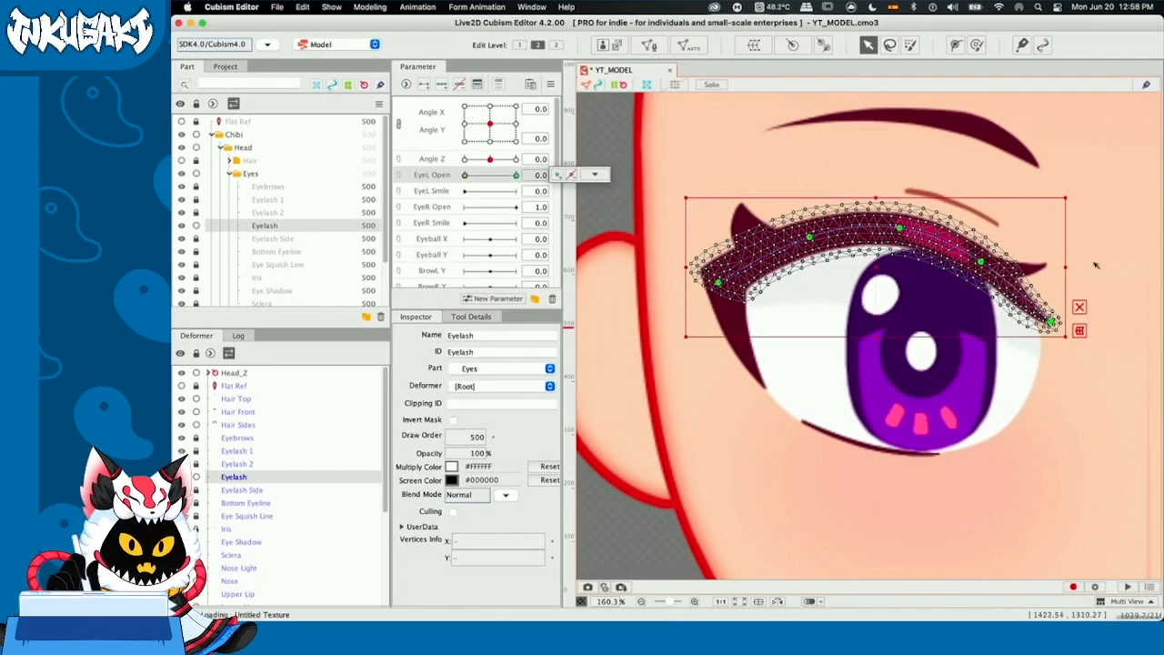
drag(1015, 208, 784, 284)
drag(981, 262, 980, 344)
click(999, 365)
drag(900, 311, 899, 388)
shift+click(807, 355)
shift+click(979, 380)
drag(978, 380, 978, 419)
drag(1052, 355, 1052, 393)
Step: Fine-tune the outer and middle path points of the closed Eyelash, and check the motion by scrubbing EyeL Open between 0.0 and 1.0
click(720, 283)
drag(720, 283, 720, 291)
click(806, 396)
drag(684, 328, 1011, 466)
drag(806, 395, 807, 399)
click(897, 427)
click(851, 233)
mouse_move(464, 175)
mouse_down()
mouse_move(560, 220)
mouse_move(517, 179)
mouse_move(460, 178)
mouse_up()
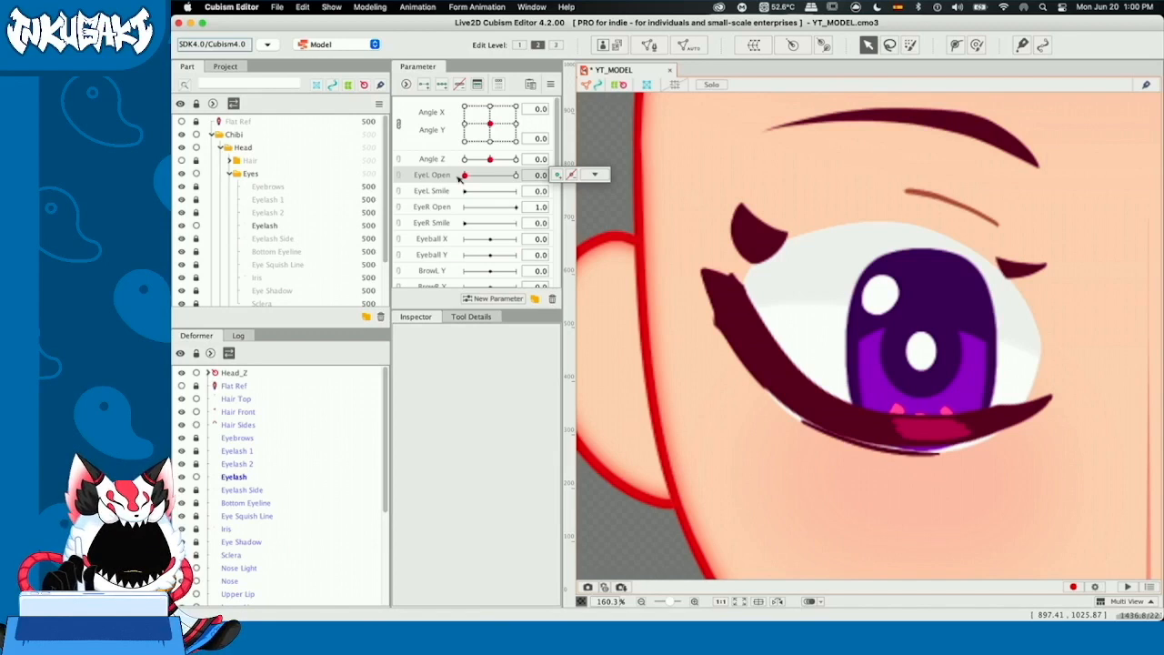
drag(459, 178, 579, 166)
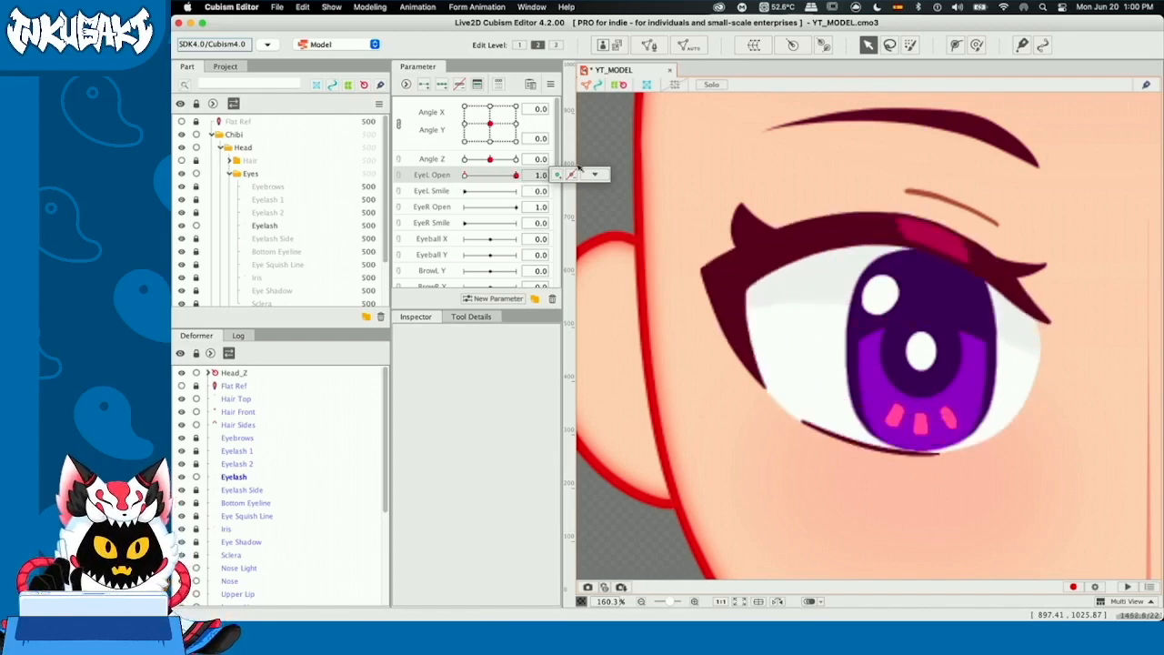
click(595, 174)
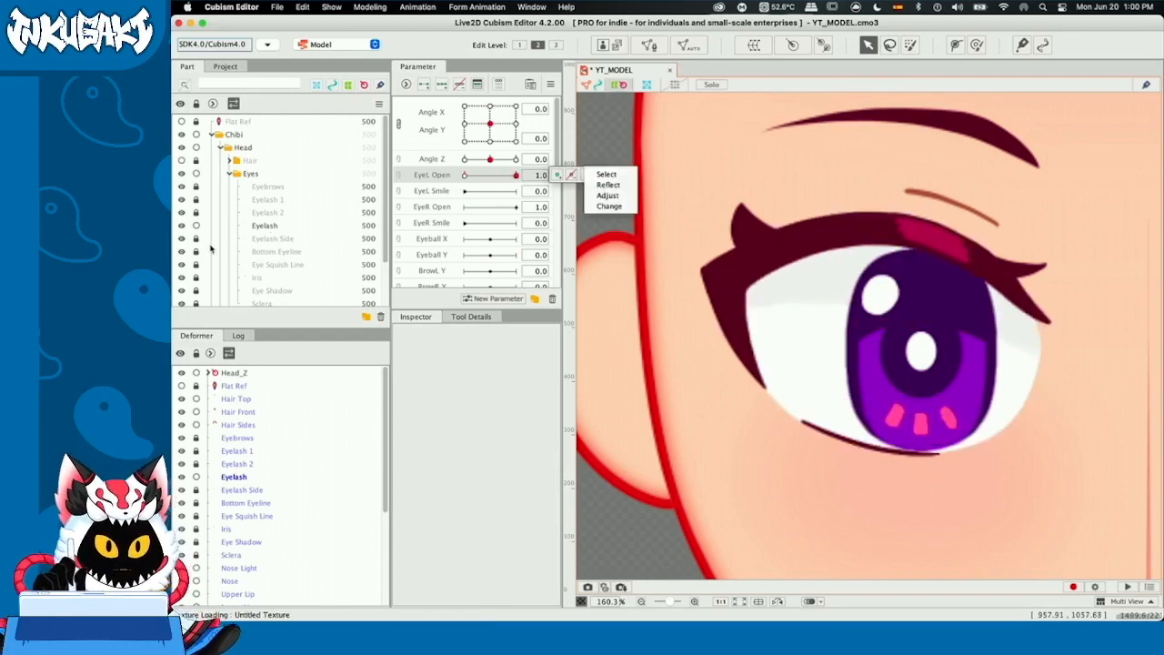
Step: Unlock Eyelash 1 and Eyelash 2 and select both for keying on EyeL Open
click(196, 213)
click(197, 201)
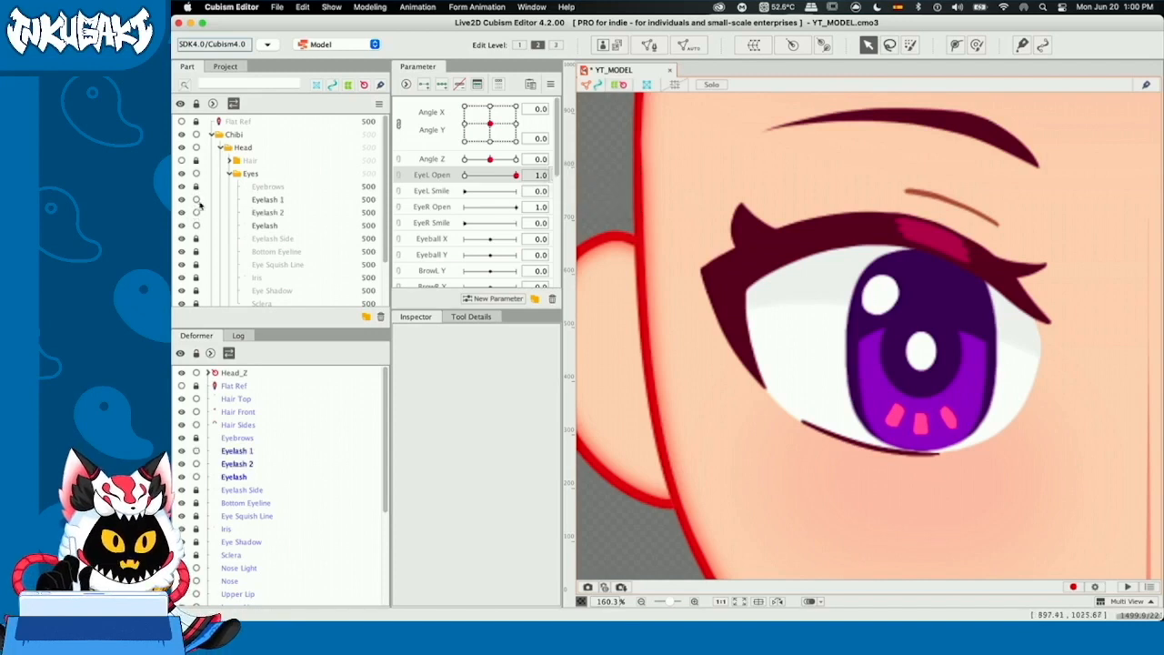
click(748, 225)
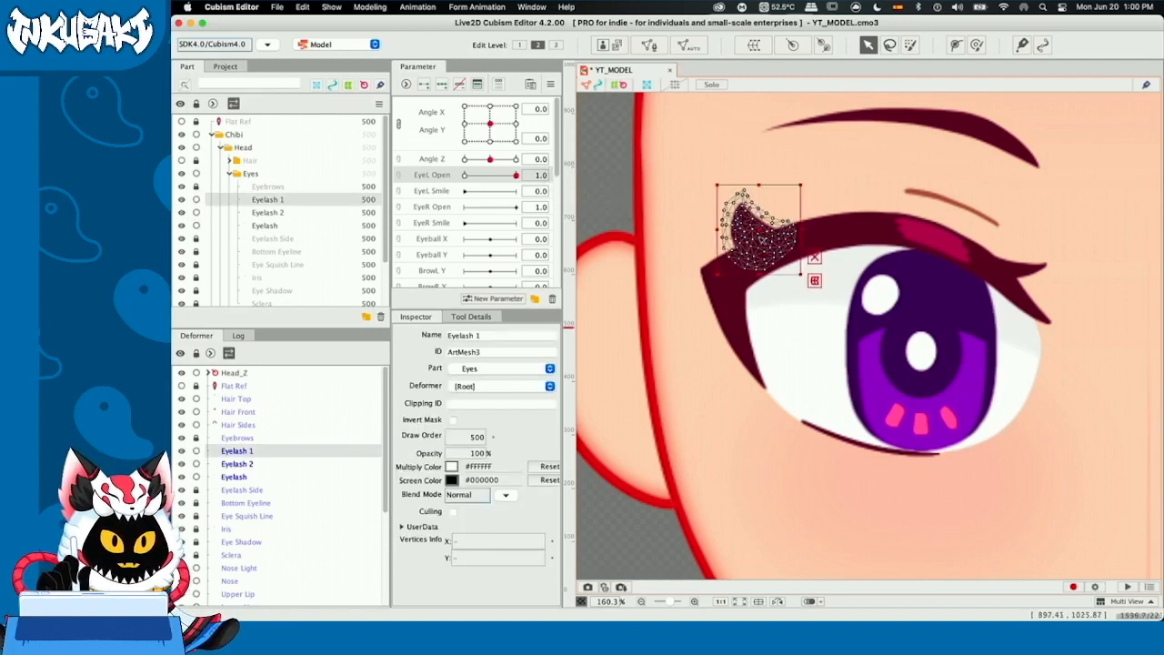
shift+click(1033, 273)
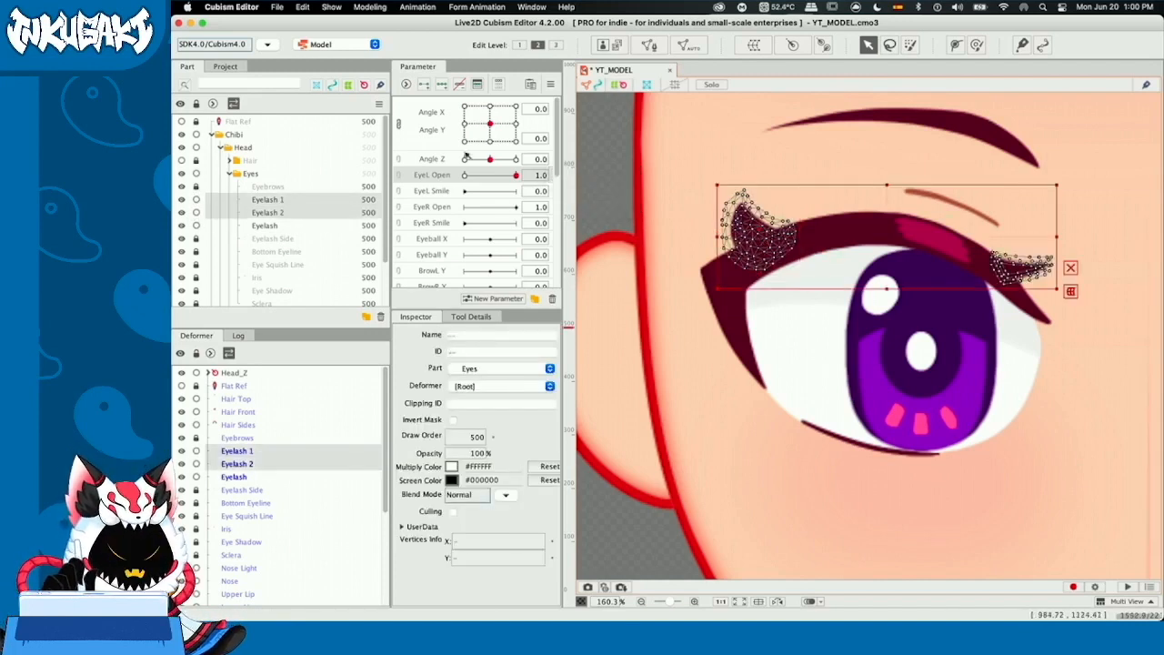
Step: At EyeL Open 0.0, move Eyelash 1 and Eyelash 2 down onto the closed eyelash and rotate each to follow its curve
drag(516, 176, 465, 175)
drag(764, 241, 763, 391)
click(764, 391)
drag(709, 329, 682, 392)
click(1020, 420)
drag(1065, 398, 1022, 420)
click(1071, 498)
click(515, 175)
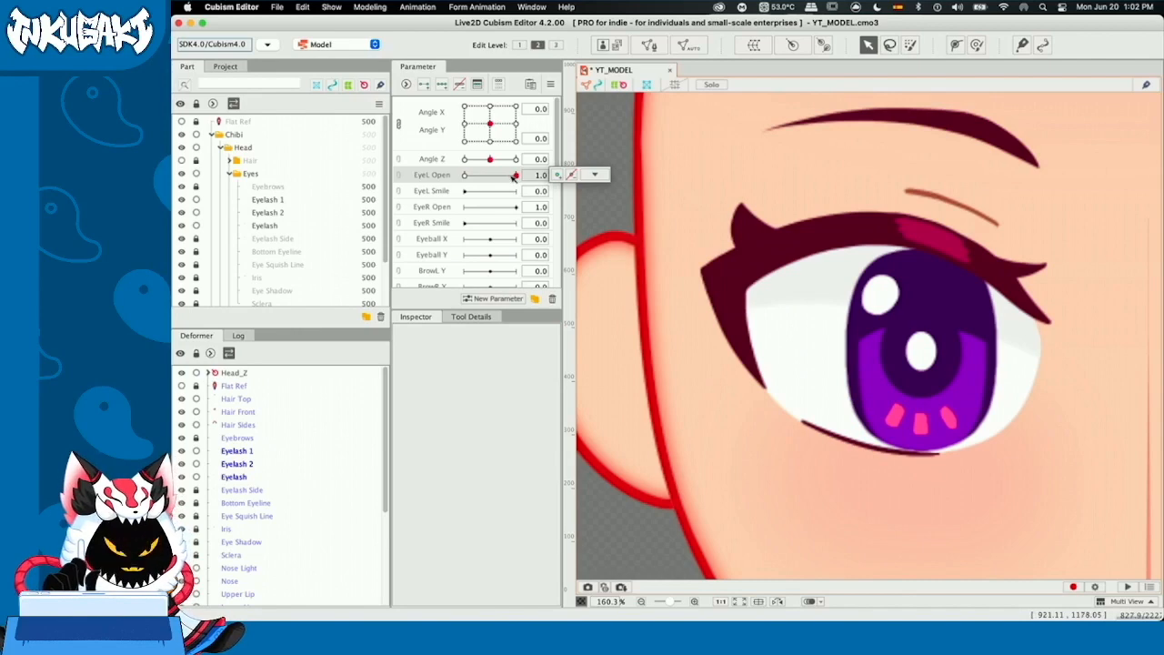
Step: Unlock Eyelash Side and create a three-point deform path running down its length
click(195, 238)
click(743, 336)
scroll(744, 337, up, 4)
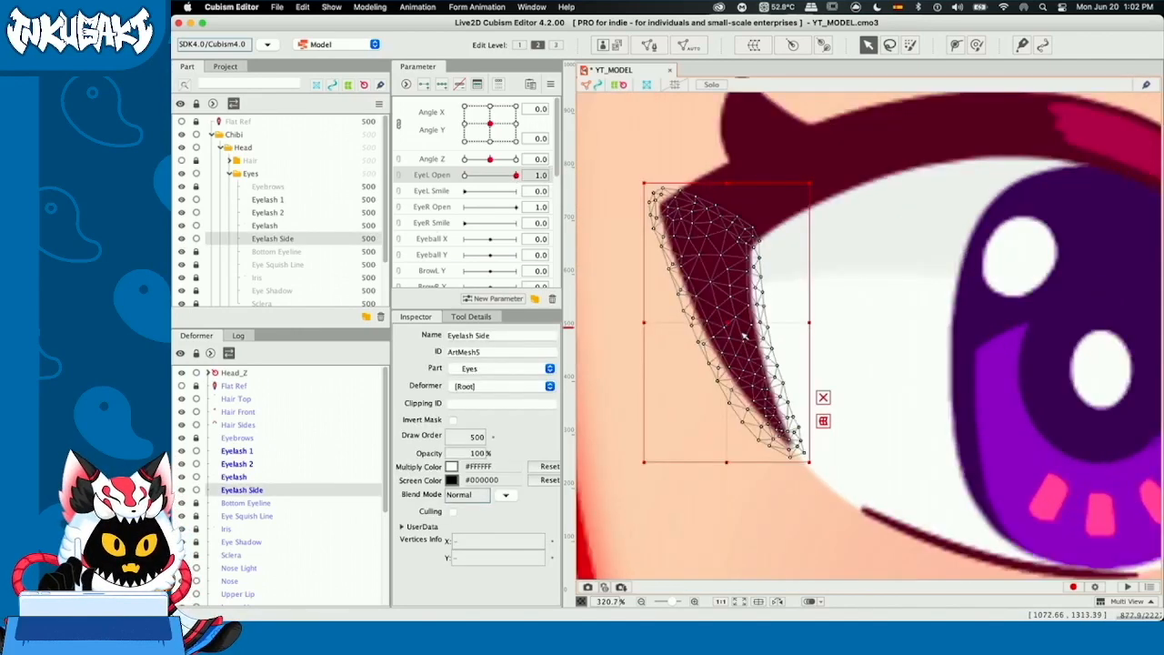
click(955, 45)
click(868, 45)
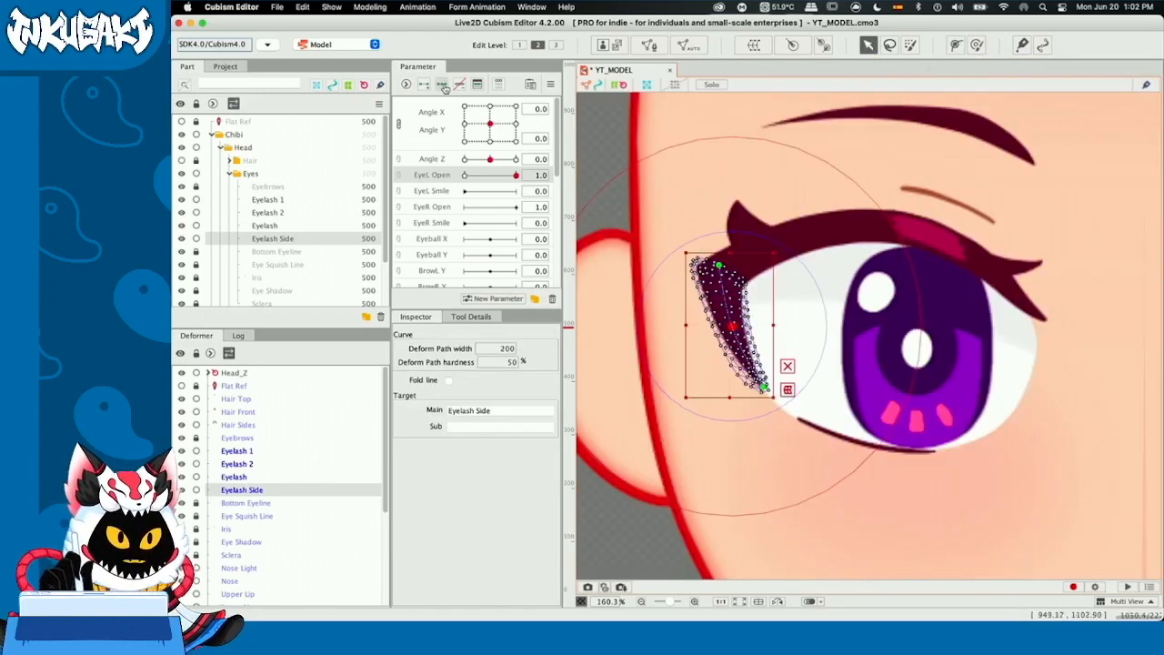
Step: At EyeL Open 0.0, move the upper and middle path points of Eyelash Side so it bends toward the closed eyelash
drag(516, 175, 464, 174)
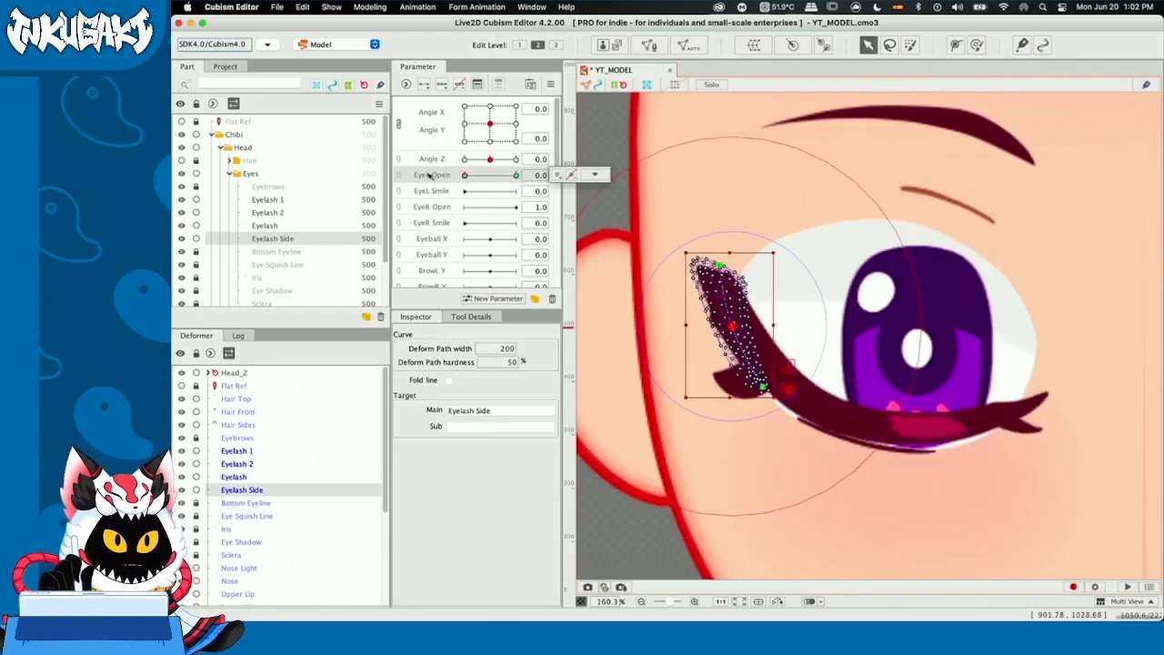
scroll(737, 330, up, 3)
drag(653, 228, 640, 241)
drag(722, 324, 724, 324)
drag(465, 175, 439, 180)
click(748, 323)
drag(651, 227, 668, 216)
Step: Refine the lower, middle and upper path points of Eyelash Side so its closed shape blends with the Eyelash
mouse_move(465, 175)
mouse_down()
mouse_move(516, 174)
mouse_move(462, 176)
mouse_up()
drag(776, 412, 794, 422)
drag(734, 328, 736, 332)
drag(715, 242, 699, 241)
drag(735, 332, 742, 332)
drag(792, 419, 790, 417)
mouse_move(465, 175)
mouse_down()
mouse_move(517, 199)
mouse_move(462, 178)
mouse_up()
drag(790, 418, 789, 416)
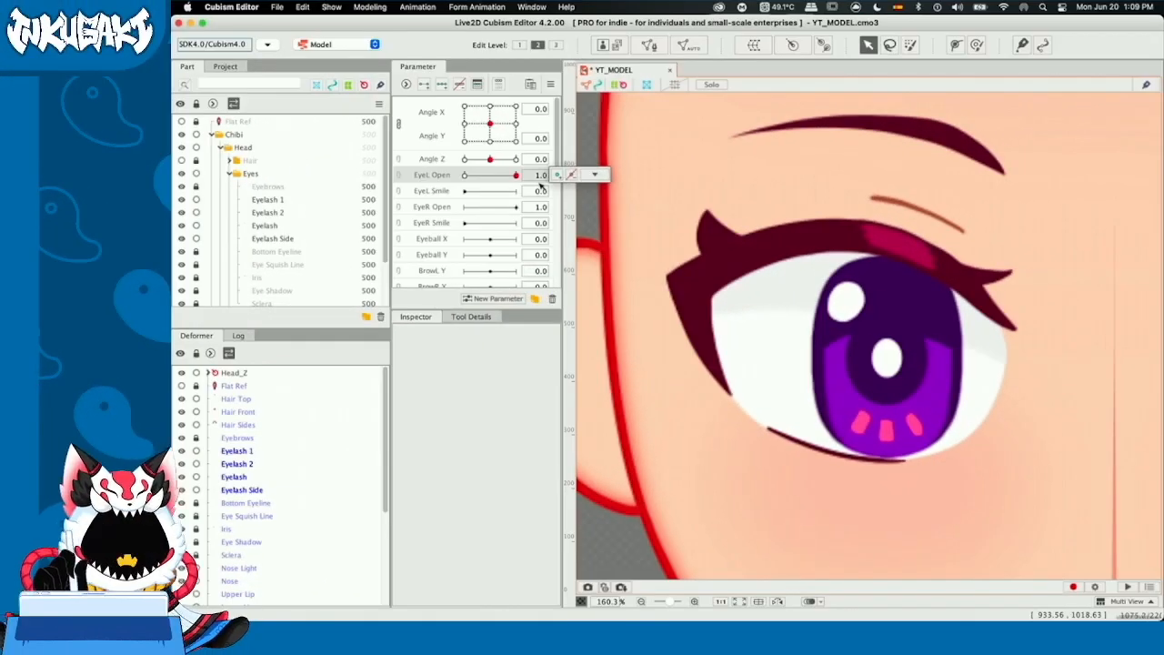
Step: Select all four eyelash meshes keyed on EyeL Open and add a keyform for them at 0.6
click(593, 174)
click(596, 175)
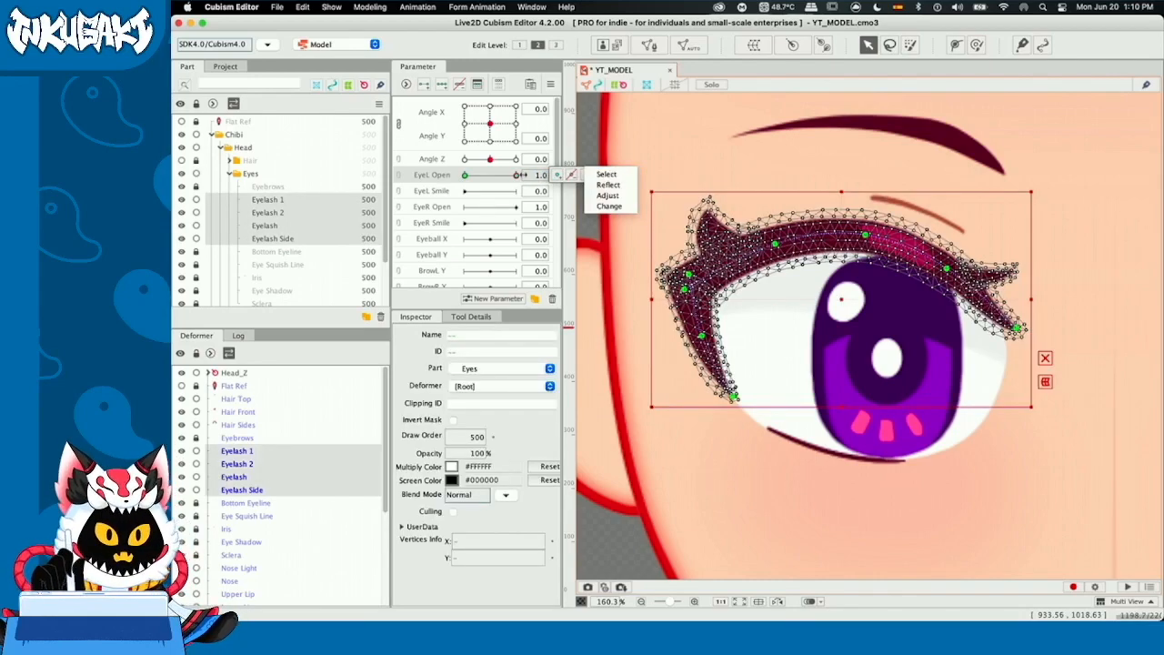
click(540, 178)
text(0.0)
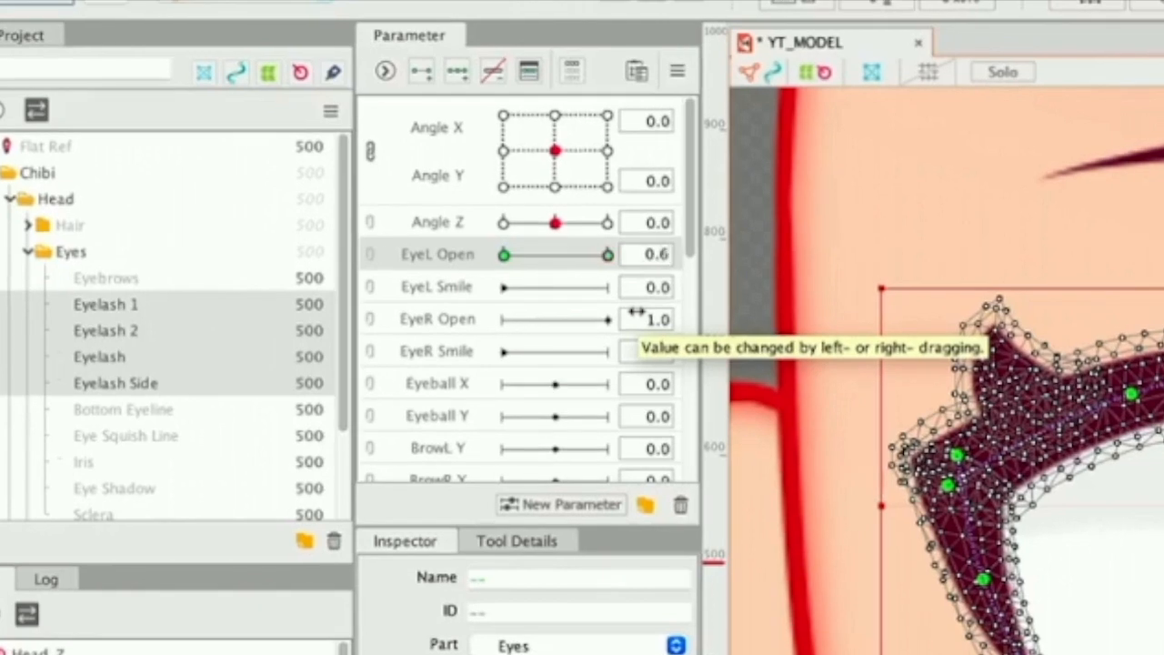
key(Return)
click(694, 411)
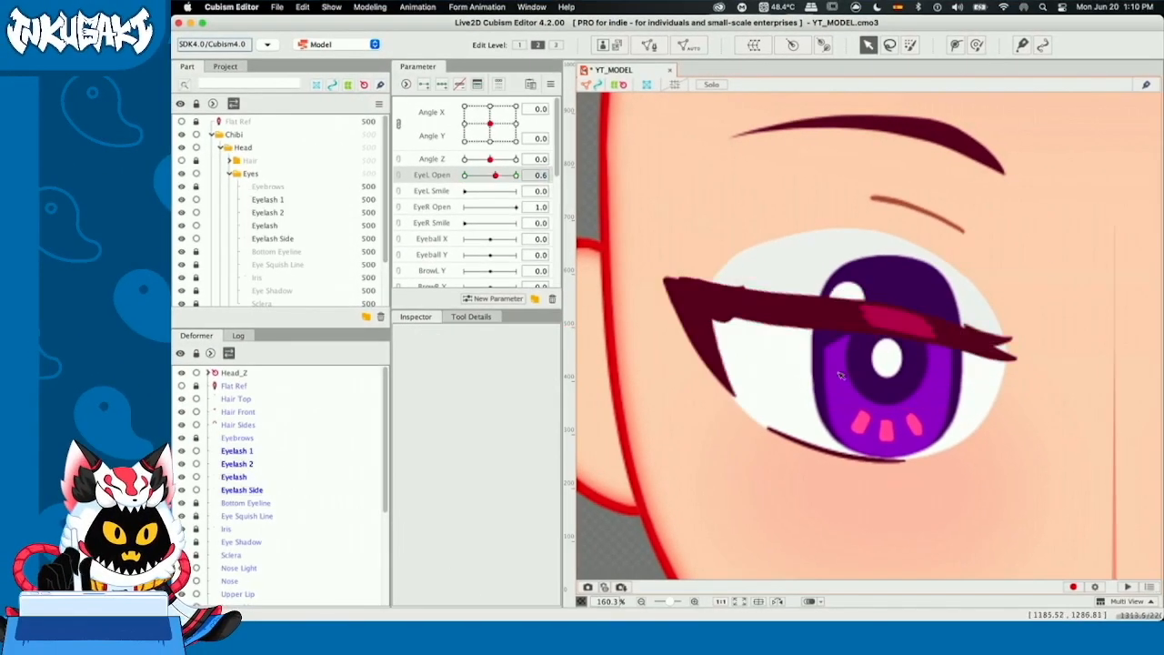
Step: At EyeL Open 0.6, reposition Eyelash 2 so it sits on the inner end of the half-closed eyelash
mouse_move(495, 174)
mouse_down()
mouse_move(515, 178)
mouse_move(492, 180)
mouse_move(507, 183)
mouse_up()
click(984, 318)
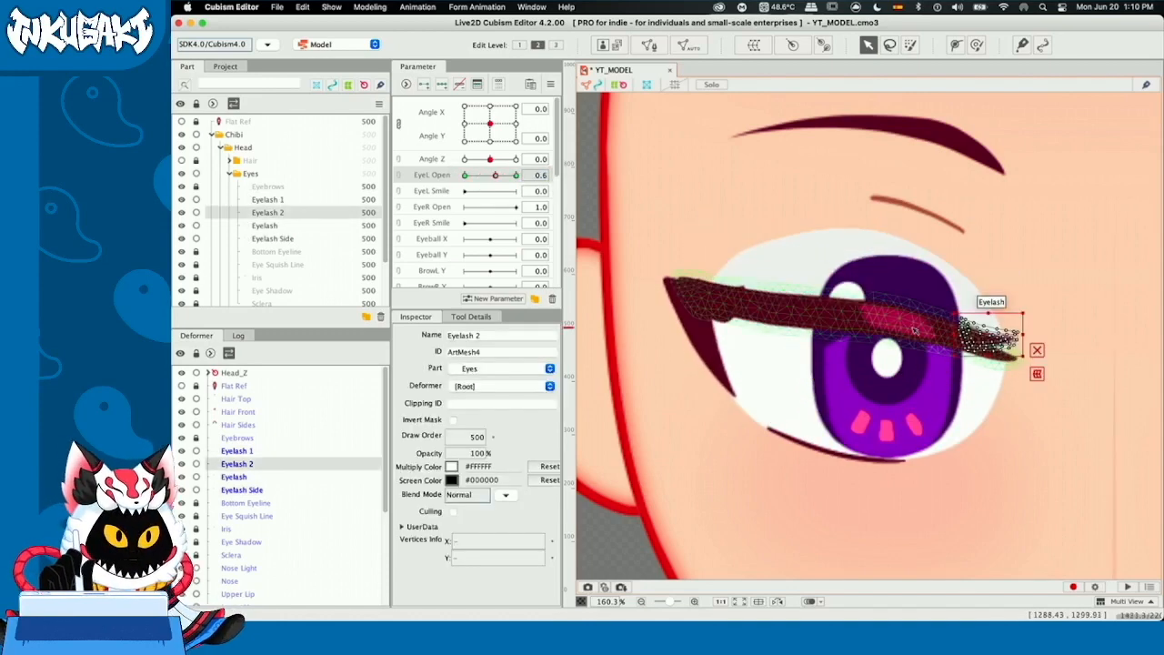
drag(971, 333, 972, 337)
click(937, 248)
Step: At EyeL Open 0.6, rotate, move and reshape Eyelash 1 to fit the outer section of the half-closed eyelash
click(725, 302)
drag(765, 321, 721, 291)
scroll(721, 291, up, 5)
drag(831, 378, 782, 412)
drag(730, 291, 740, 286)
drag(740, 178, 740, 182)
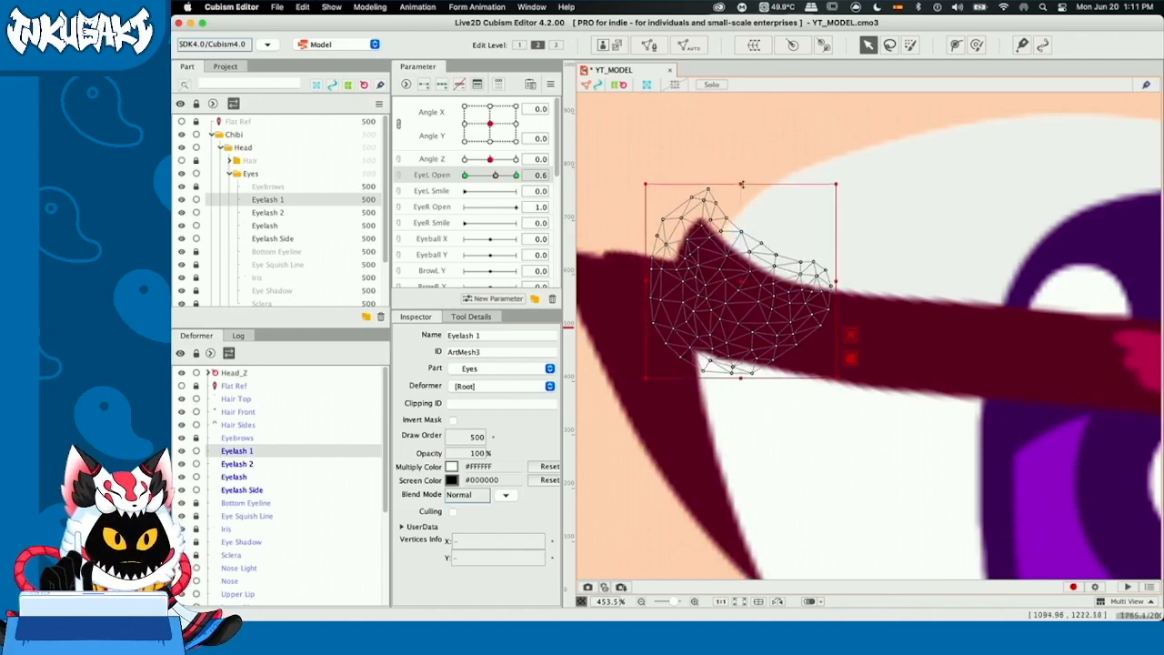
click(977, 45)
drag(691, 367, 700, 355)
mouse_move(697, 221)
mouse_down()
mouse_move(726, 137)
mouse_move(642, 204)
mouse_up()
click(728, 140)
Step: At EyeL Open 0.6, adjust the outer end point of the Eyelash path and the lower tip point of the Eyelash Side path
scroll(687, 144, down, 3)
click(649, 205)
key(b)
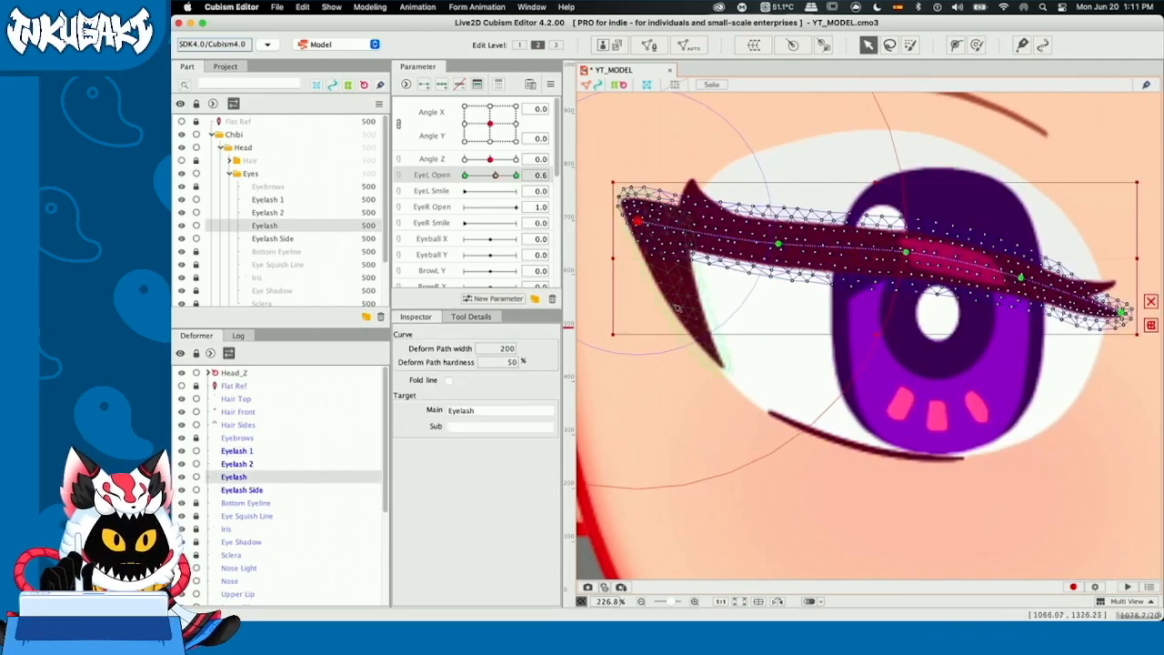
click(684, 284)
key(b)
drag(716, 353, 721, 358)
Step: Set EyeL Open to 0.8, select all four eyelash meshes keyed on it and add a keyform for them there
drag(496, 175, 507, 176)
click(655, 137)
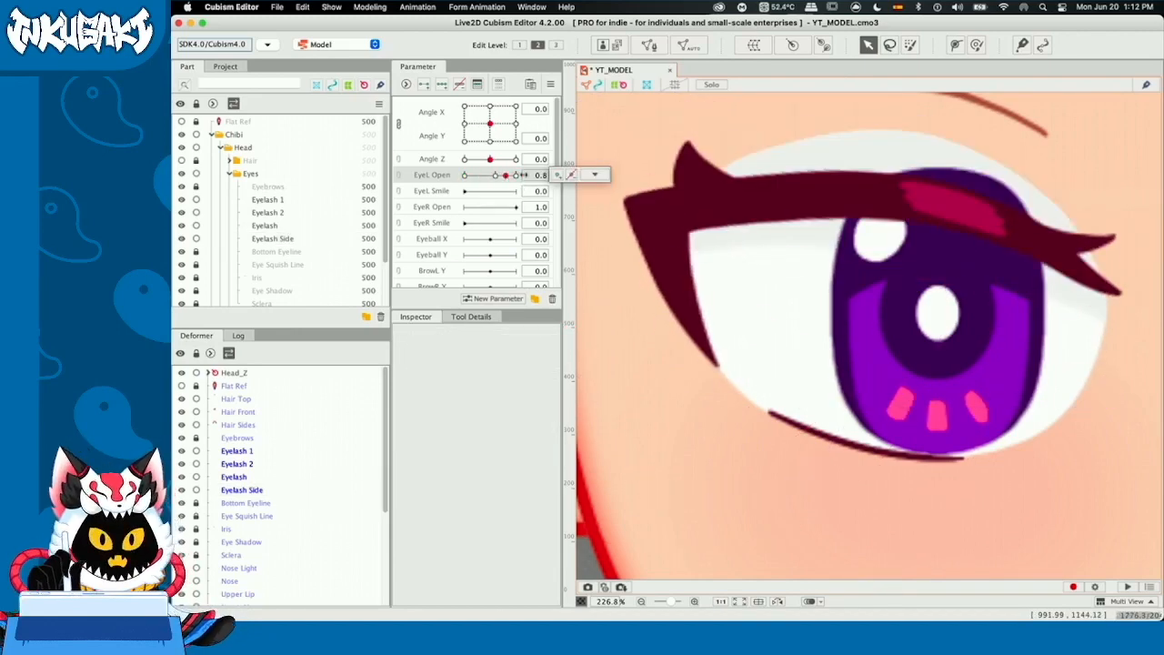
click(597, 174)
click(606, 174)
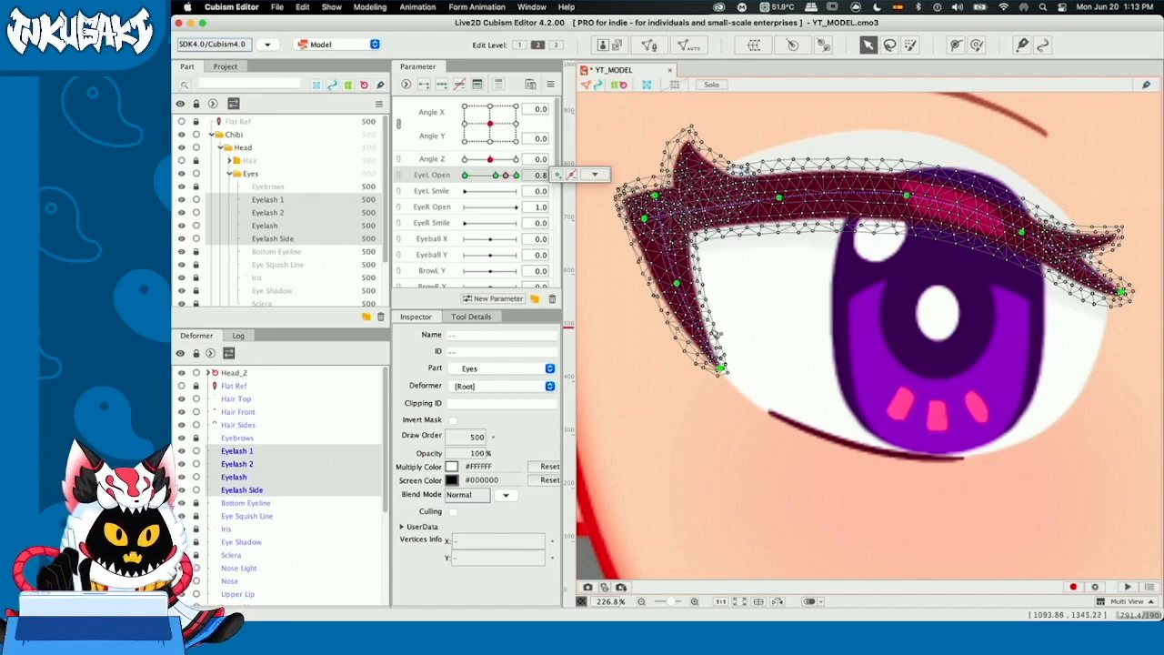
Step: At EyeL Open 0.8, fine-tune the fit of Eyelash 1 and Eyelash Side against the main Eyelash, and scrub the parameter to check
click(649, 378)
click(914, 196)
click(1077, 243)
click(696, 170)
drag(648, 239, 642, 230)
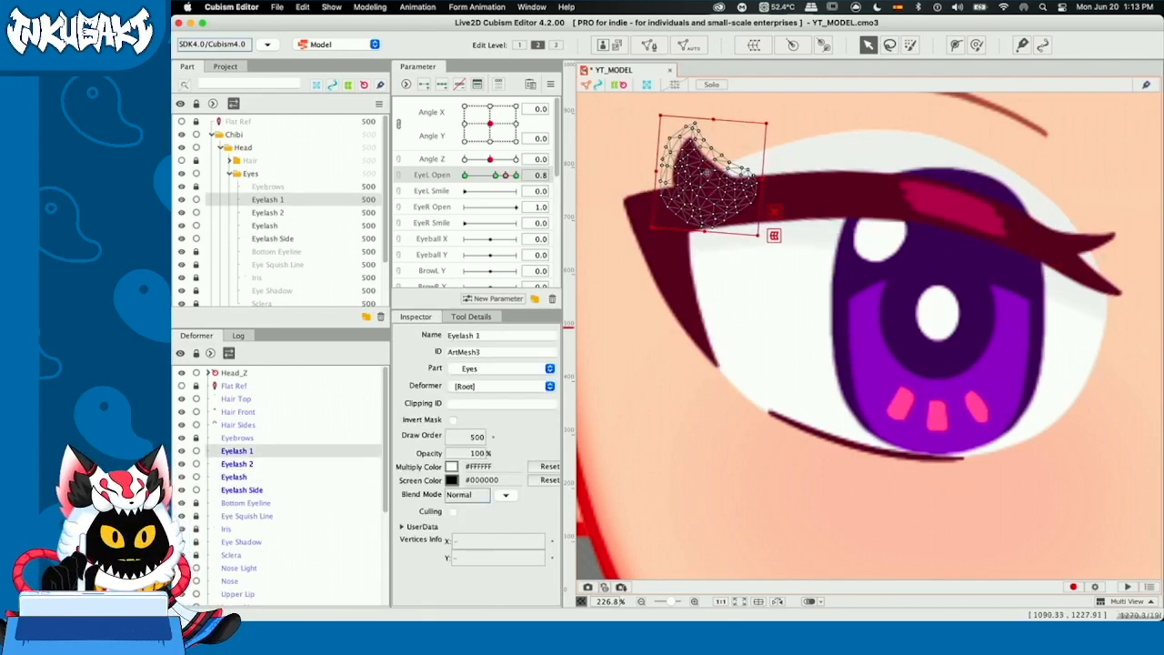
click(642, 226)
key(b)
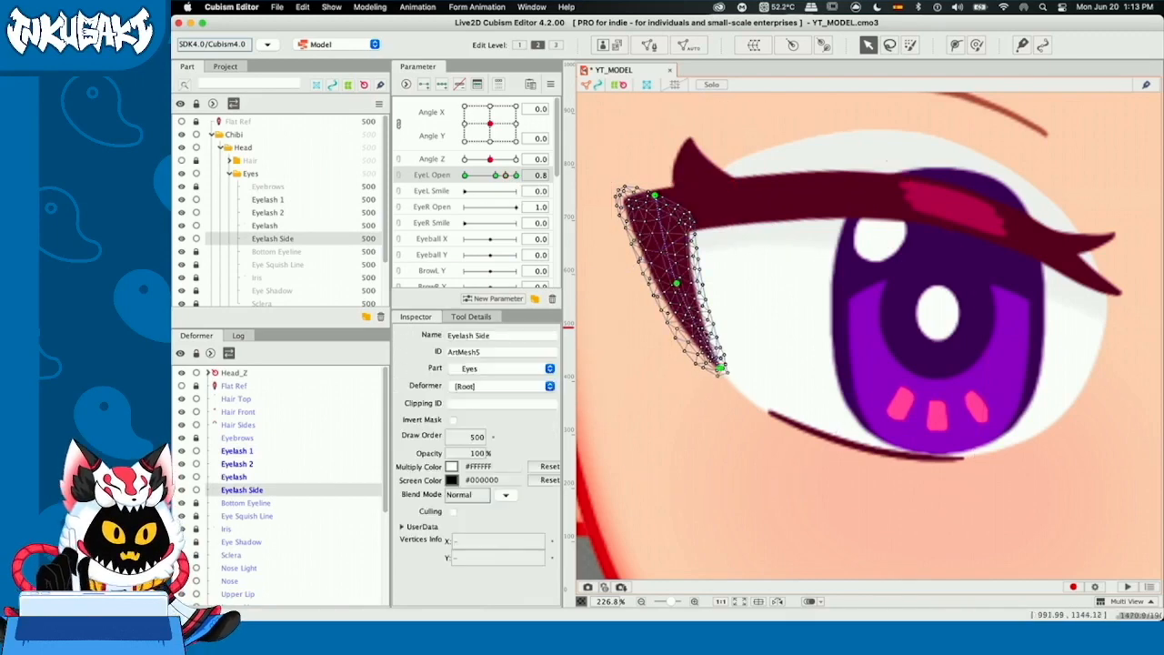
click(504, 175)
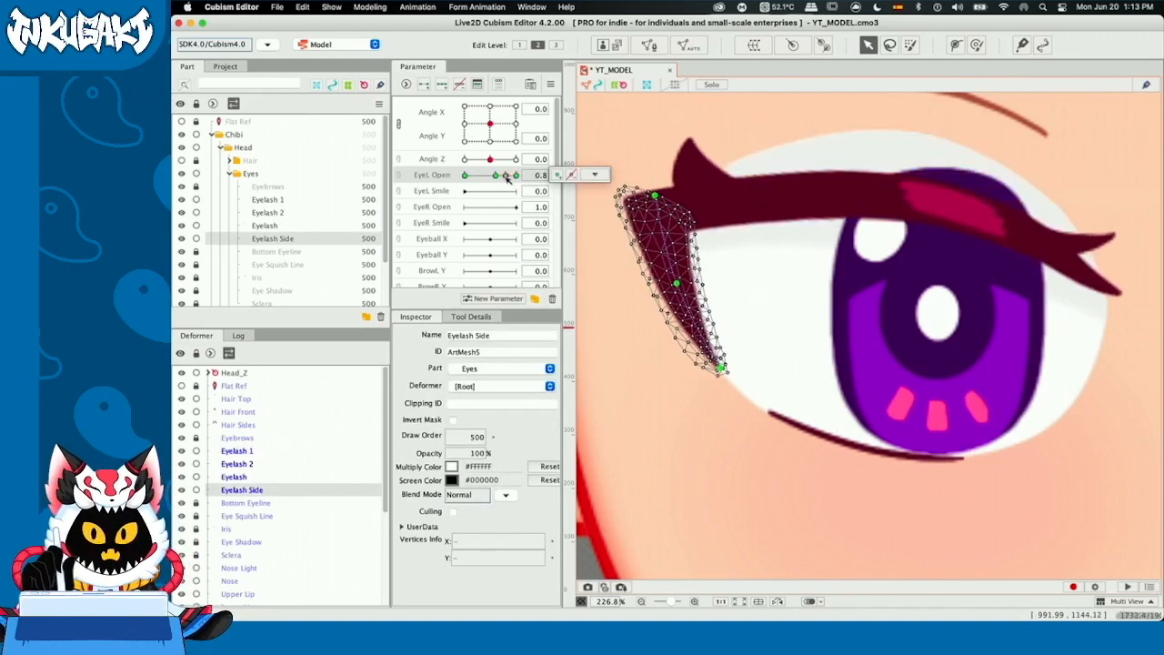
drag(504, 176, 490, 176)
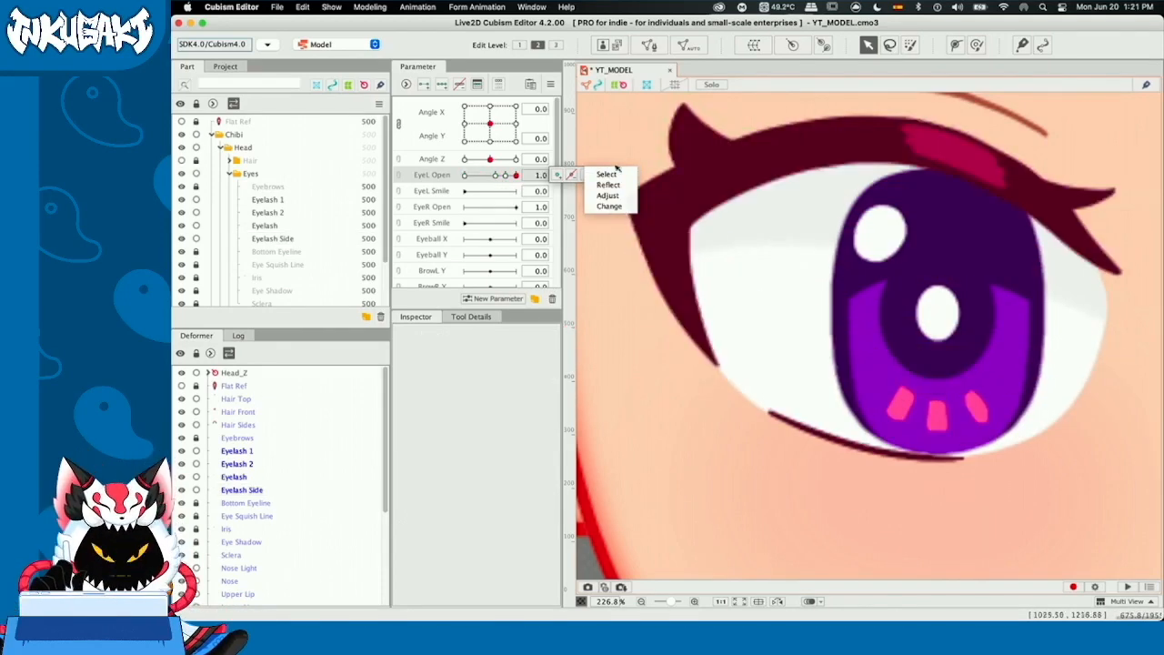
Step: Select all meshes keyed on EyeL Open, set the parameter to 0.2 and add a keyform for them
click(594, 134)
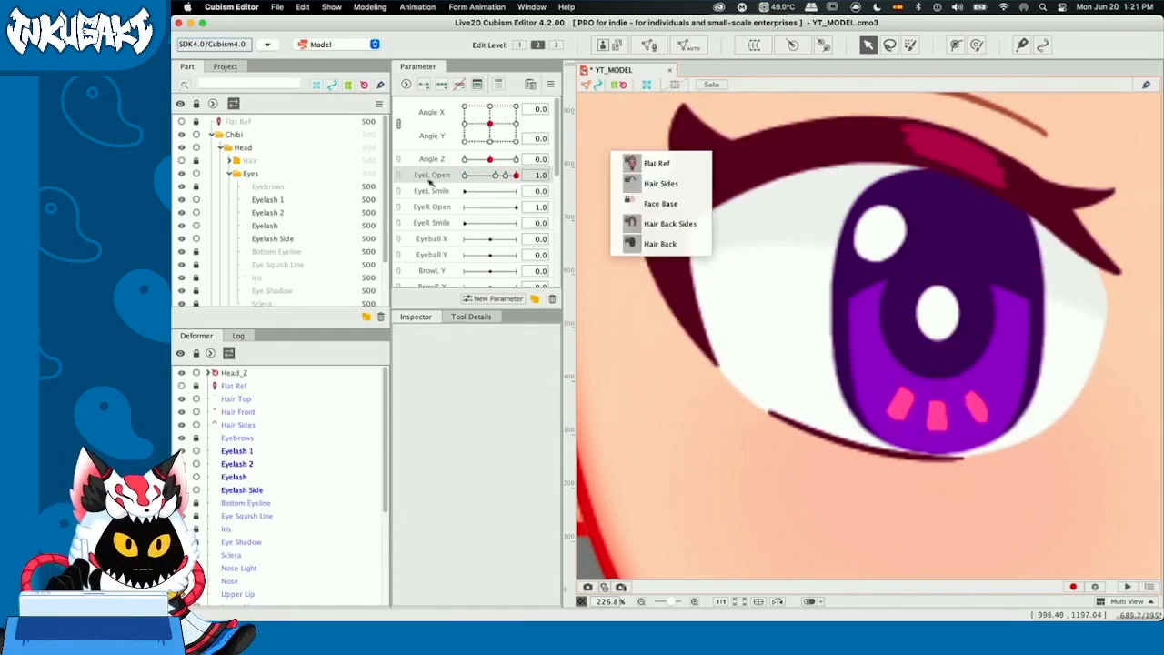
click(543, 176)
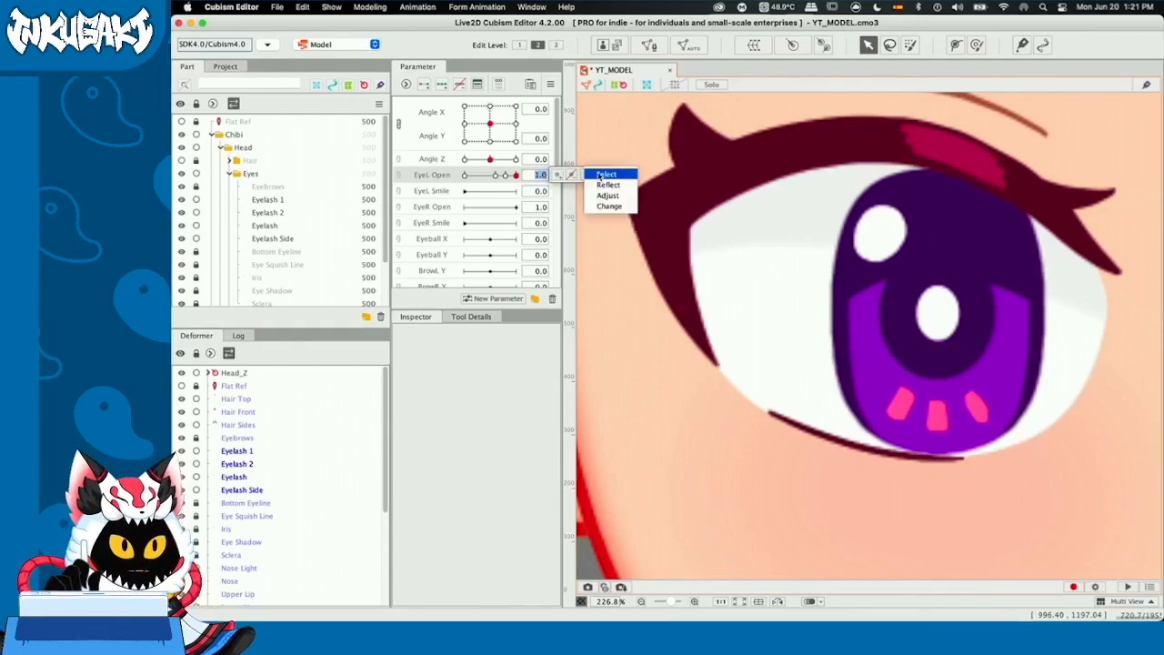
click(608, 174)
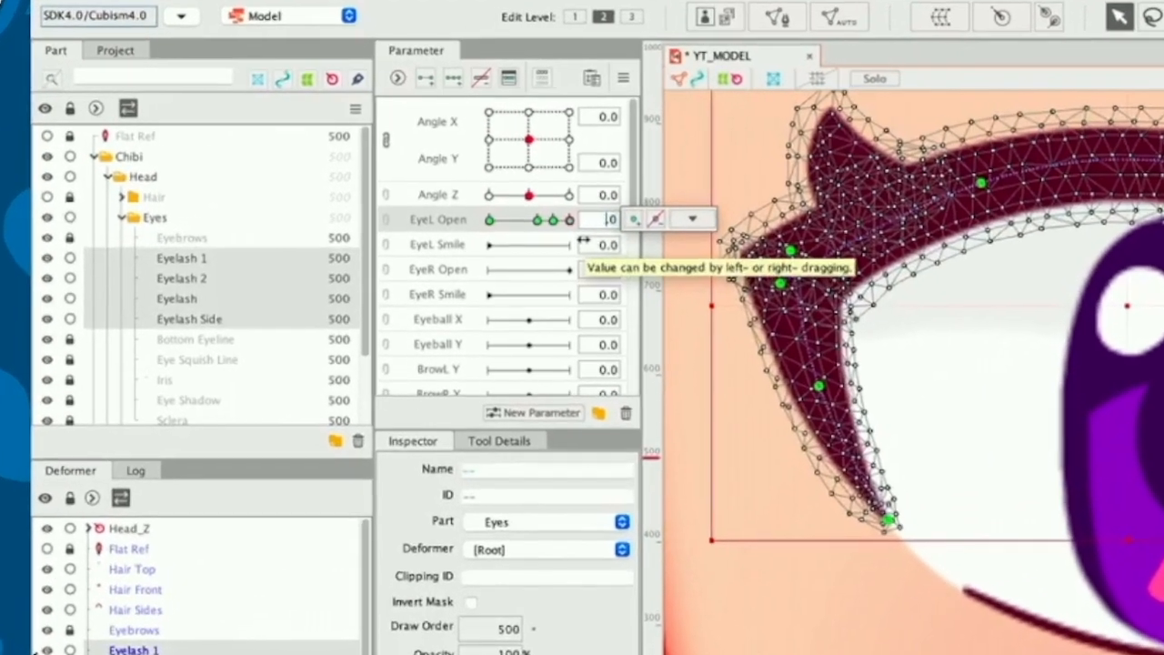
text(0)
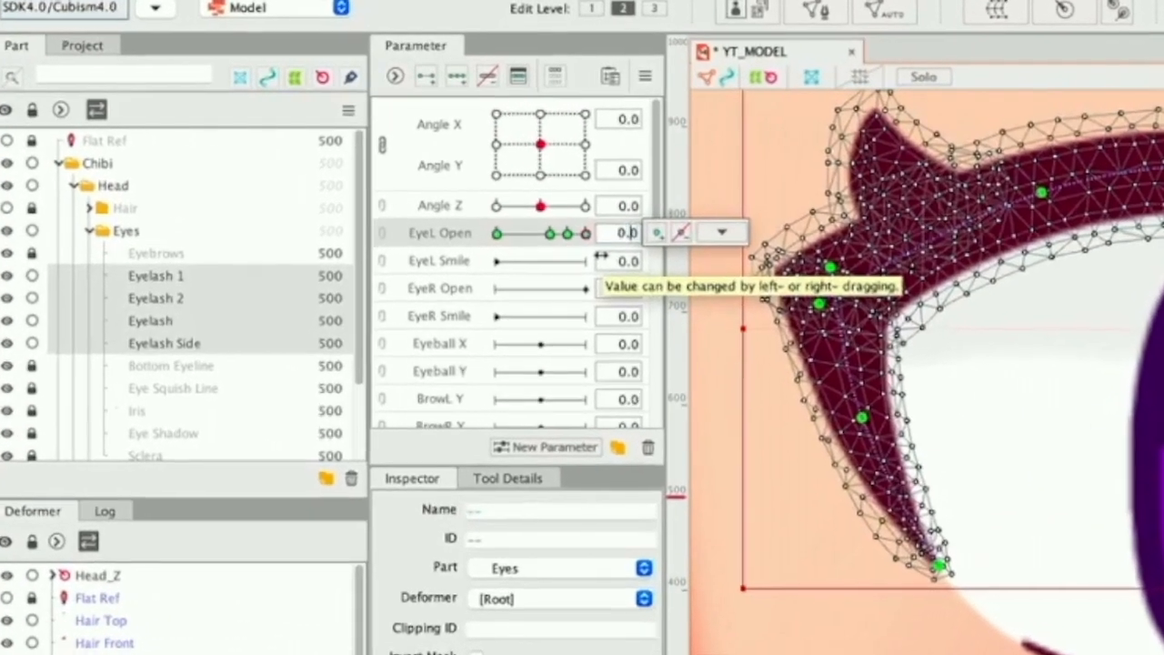
key(Right)
key(Right)
key(BackSpace)
text(2)
key(Return)
click(705, 261)
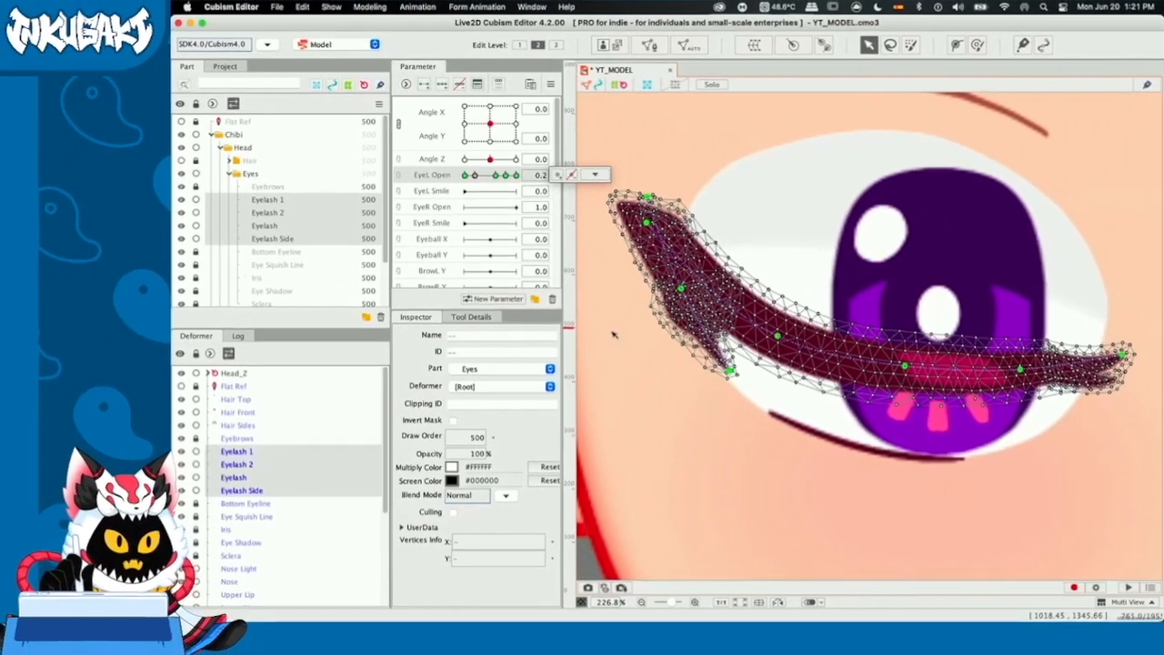
Step: At EyeL Open 0.2, raise the inner end point of the Eyelash path and refine its neighbouring points
click(1045, 374)
click(1097, 362)
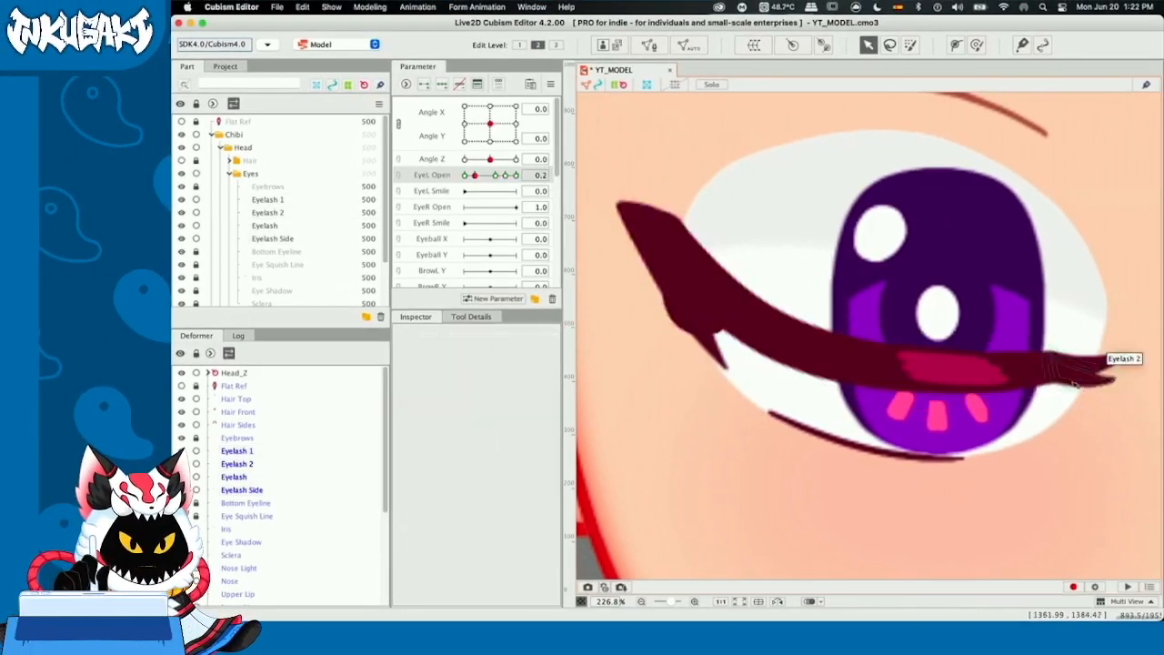
key(b)
drag(1102, 371, 1124, 346)
click(1046, 373)
drag(1019, 368, 1020, 371)
click(905, 367)
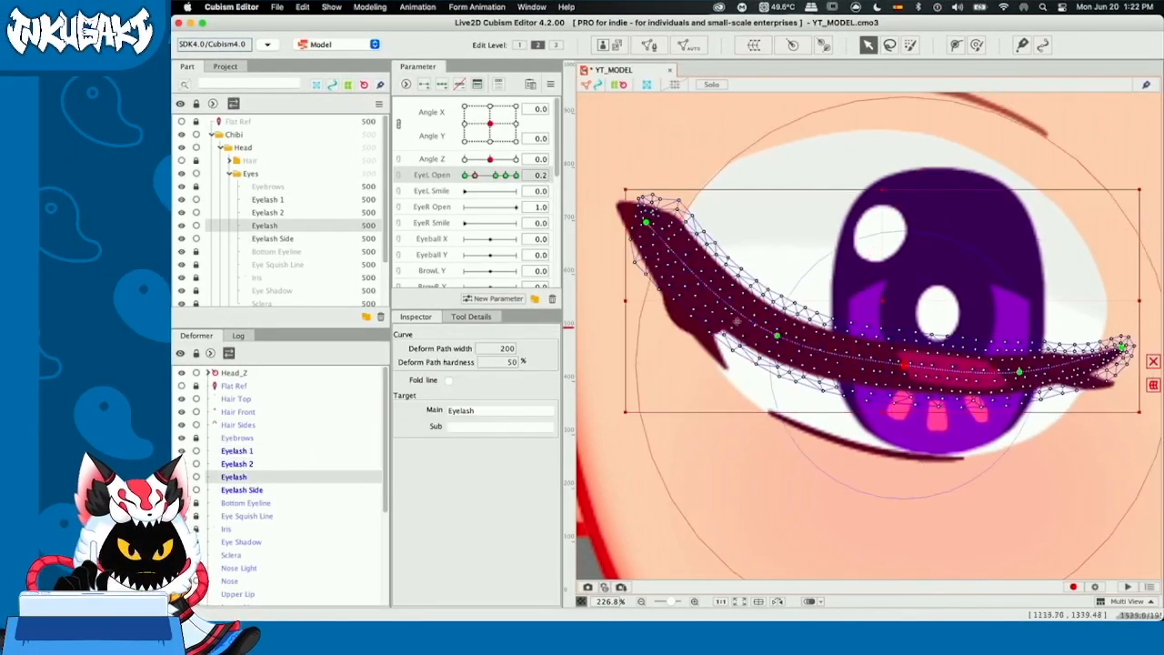
Step: At EyeL Open 0.2, shift Eyelash 1 slightly up and outward along the nearly closed eyelash
click(705, 318)
drag(705, 314, 699, 307)
click(976, 45)
click(471, 317)
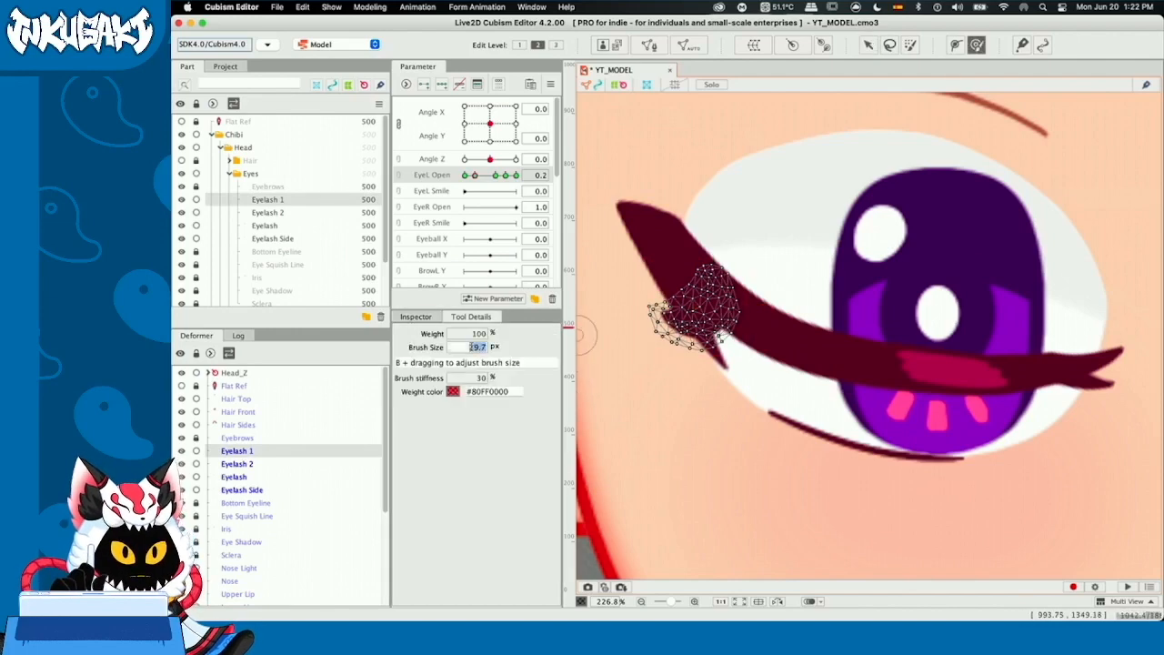
key(v)
Step: At EyeL Open 0, reshape Eyelash 1 with a temporary deformation so it suits the fully closed eyelash
drag(474, 175, 464, 176)
key(super+t)
drag(743, 398, 768, 395)
drag(743, 298, 733, 311)
key(Return)
Step: At EyeL Open 0.2, reshape Eyelash 1 with a temporary deformation to match the nearly closed eyelash
drag(464, 175, 475, 176)
click(699, 305)
key(super+t)
drag(743, 342, 756, 347)
key(Return)
drag(474, 176, 473, 177)
scroll(667, 434, down, 3)
click(655, 323)
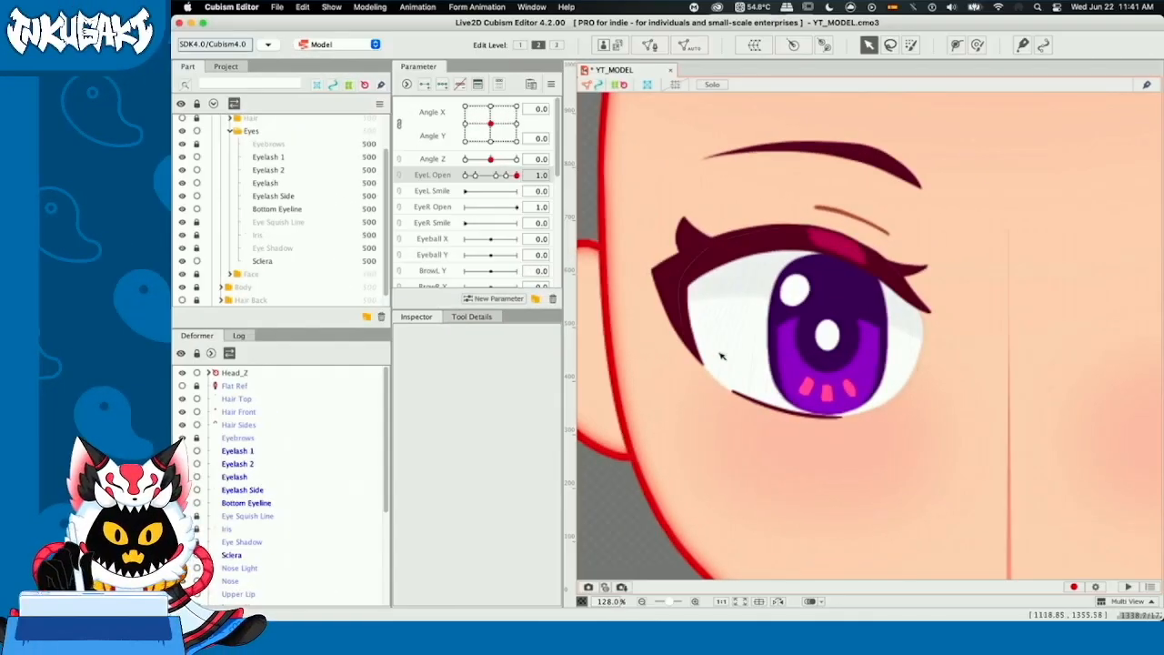
Step: Select the Sclera and scrub EyeL Open to 0 and back to 1 to compare it with the closing eyelashes
click(721, 355)
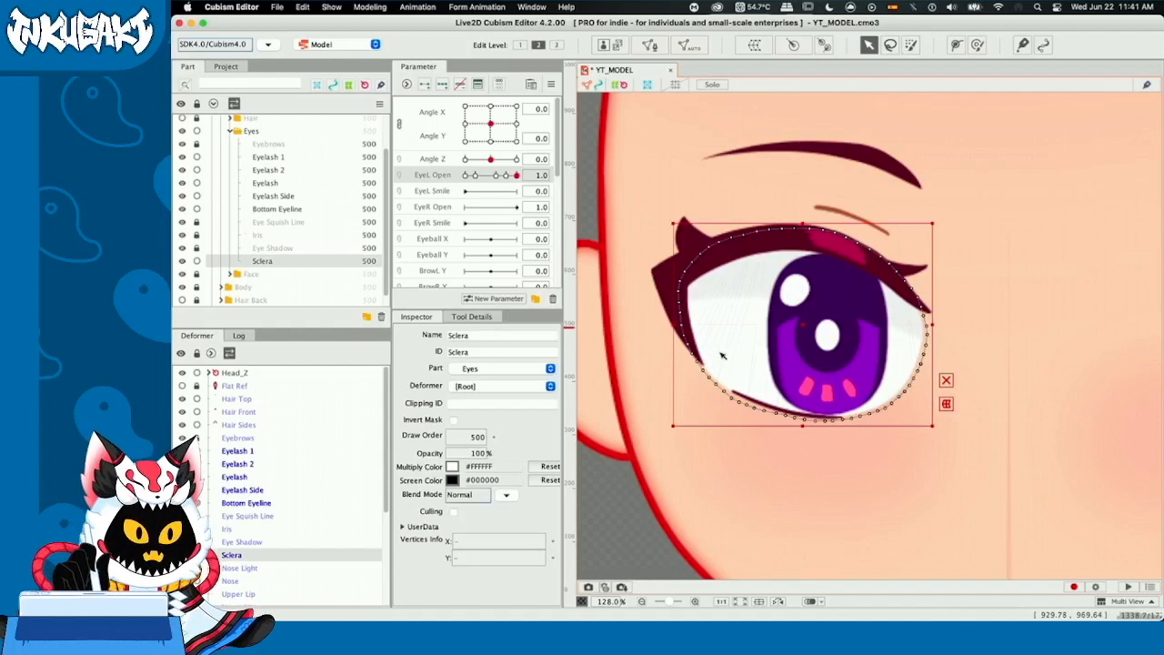
drag(514, 176, 415, 182)
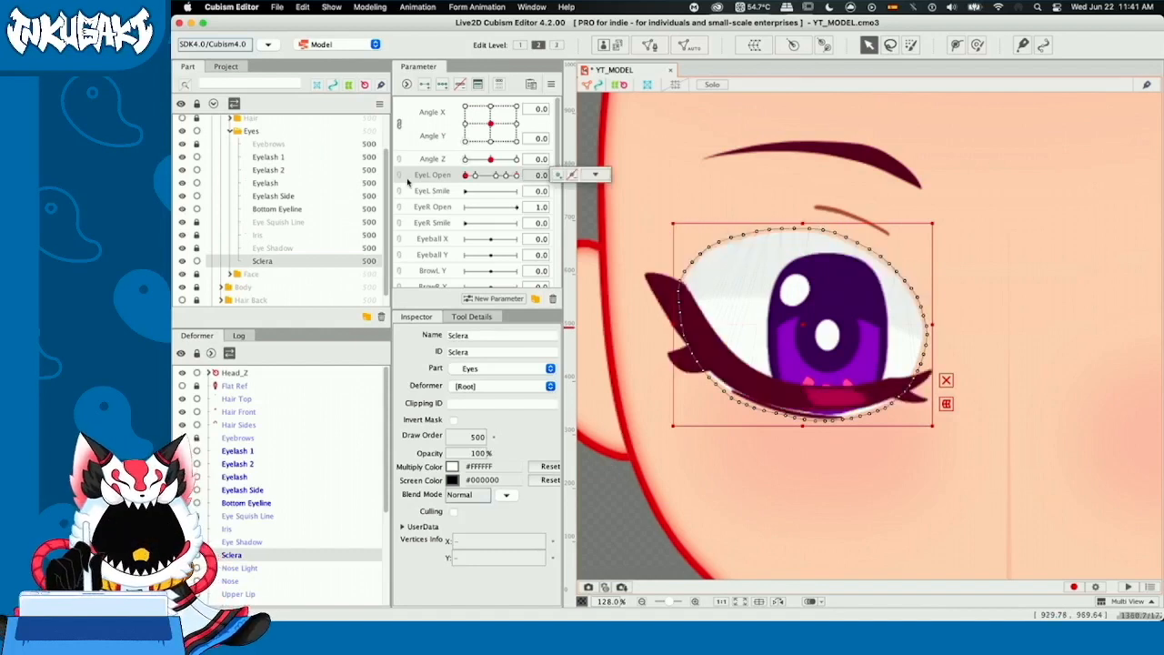
drag(465, 174, 526, 173)
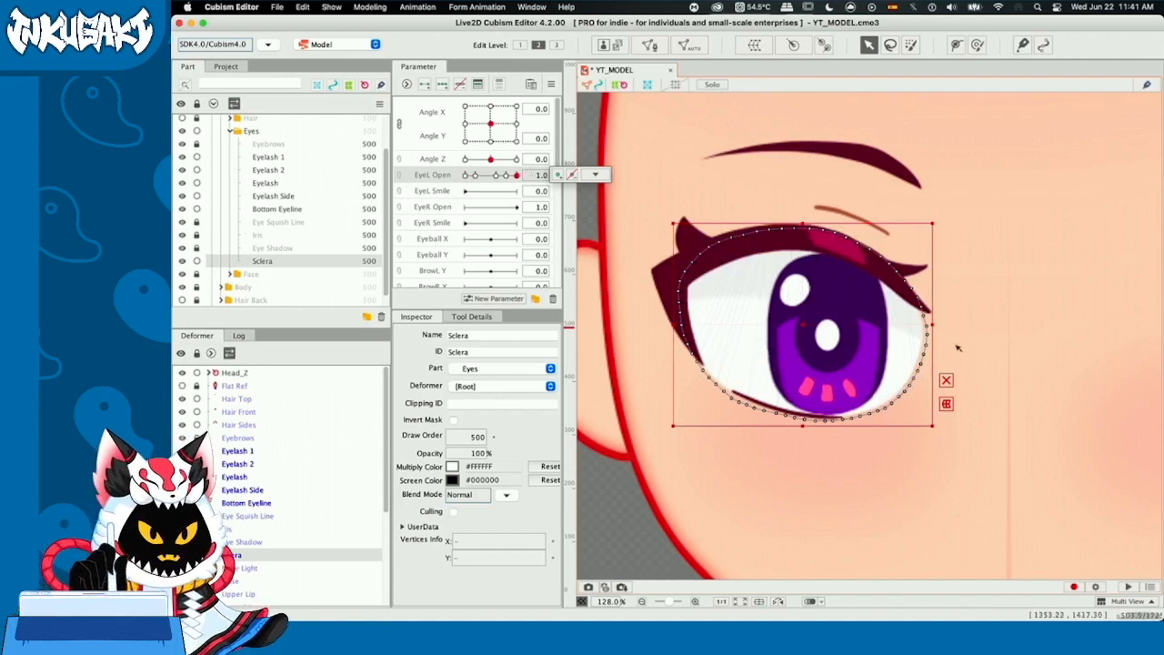
Step: Edit the Sclera mesh, adding interior vertices across the whole eye white, and apply the new mesh
click(650, 46)
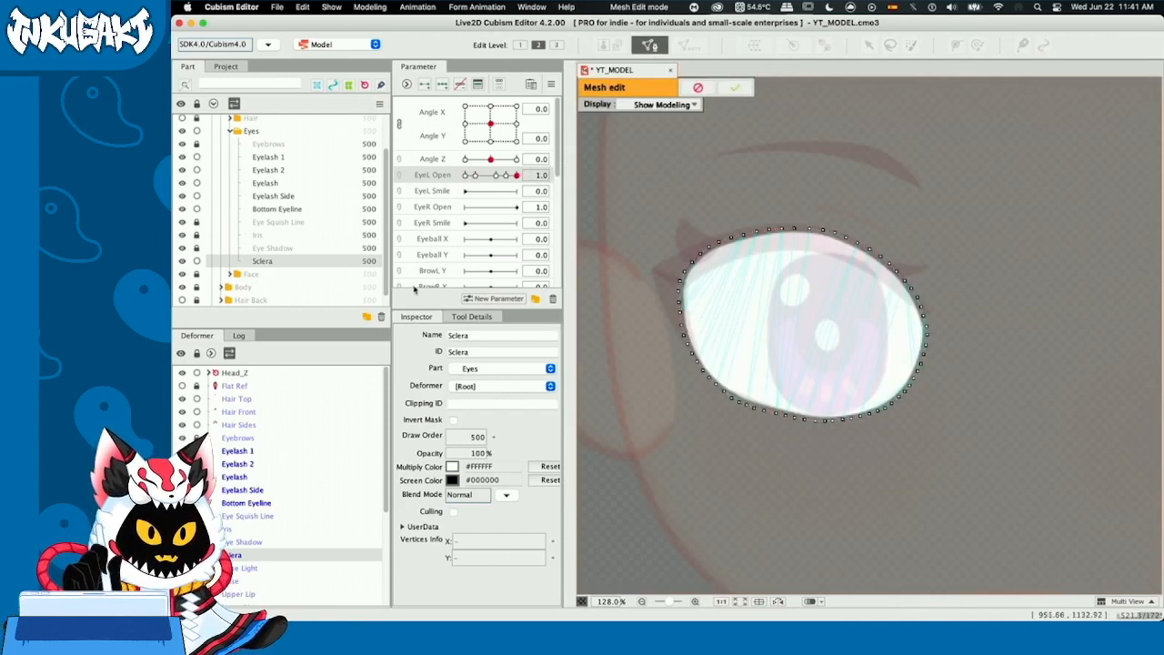
click(471, 316)
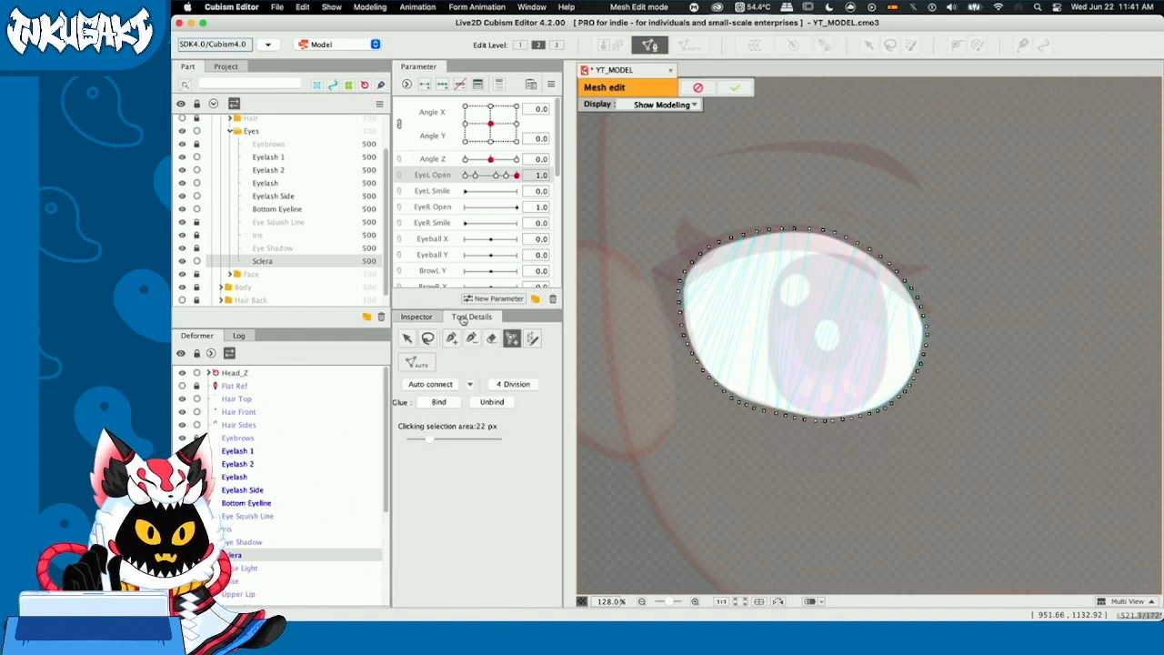
click(514, 342)
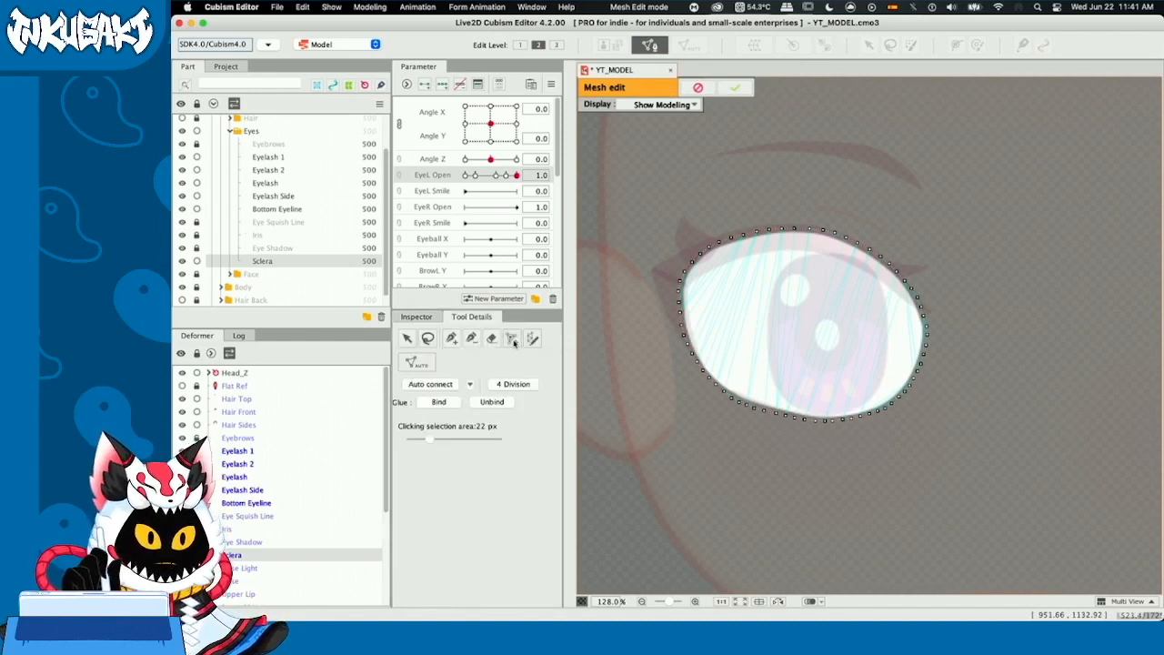
drag(831, 360, 744, 343)
click(769, 320)
click(808, 320)
click(859, 329)
click(725, 356)
click(758, 247)
click(887, 284)
click(784, 393)
click(836, 401)
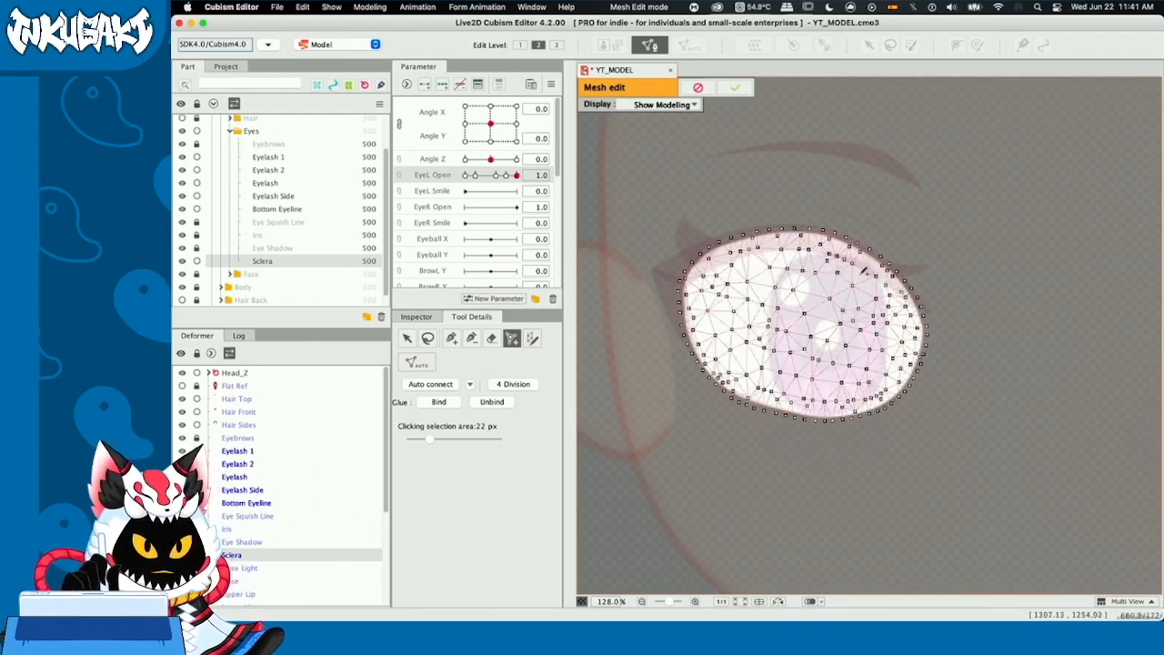
key(Return)
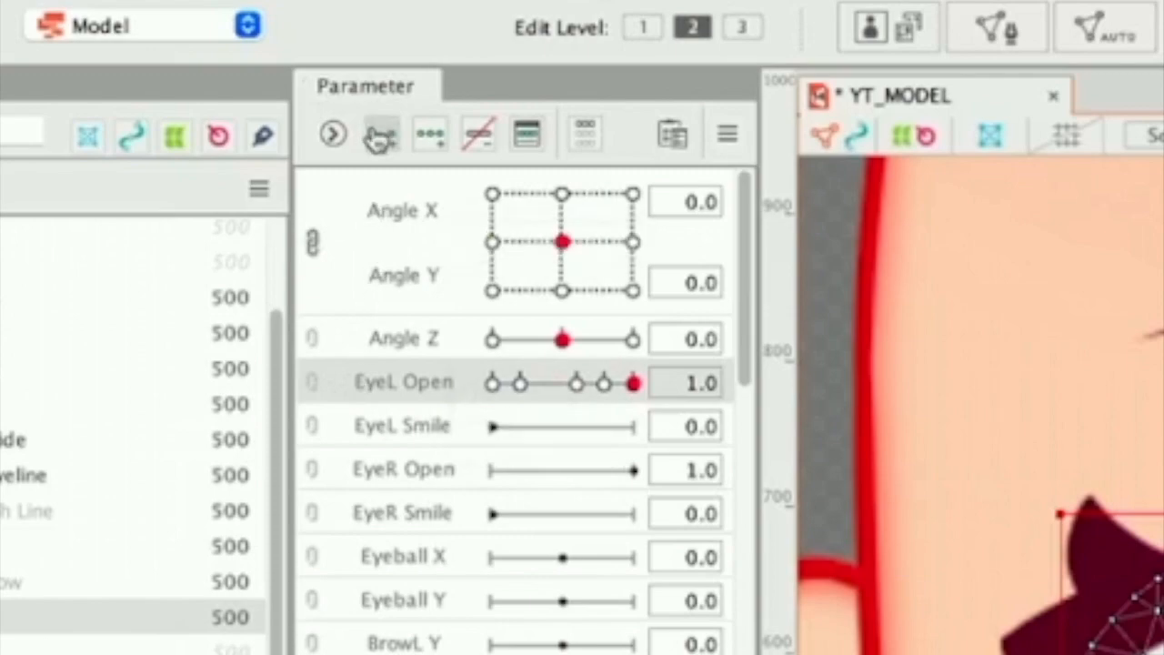
Step: Add two keyforms for the Sclera on EyeL Open and, at 0, squash it into a thin strip beneath the closed eyelash
click(377, 135)
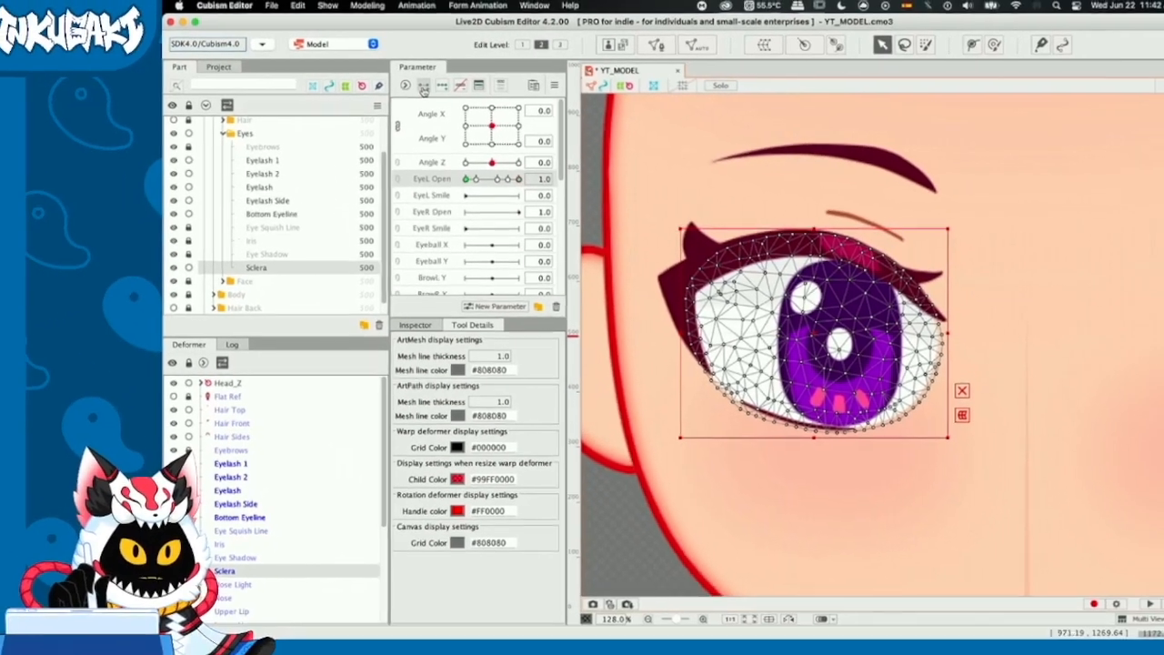
drag(519, 180, 462, 182)
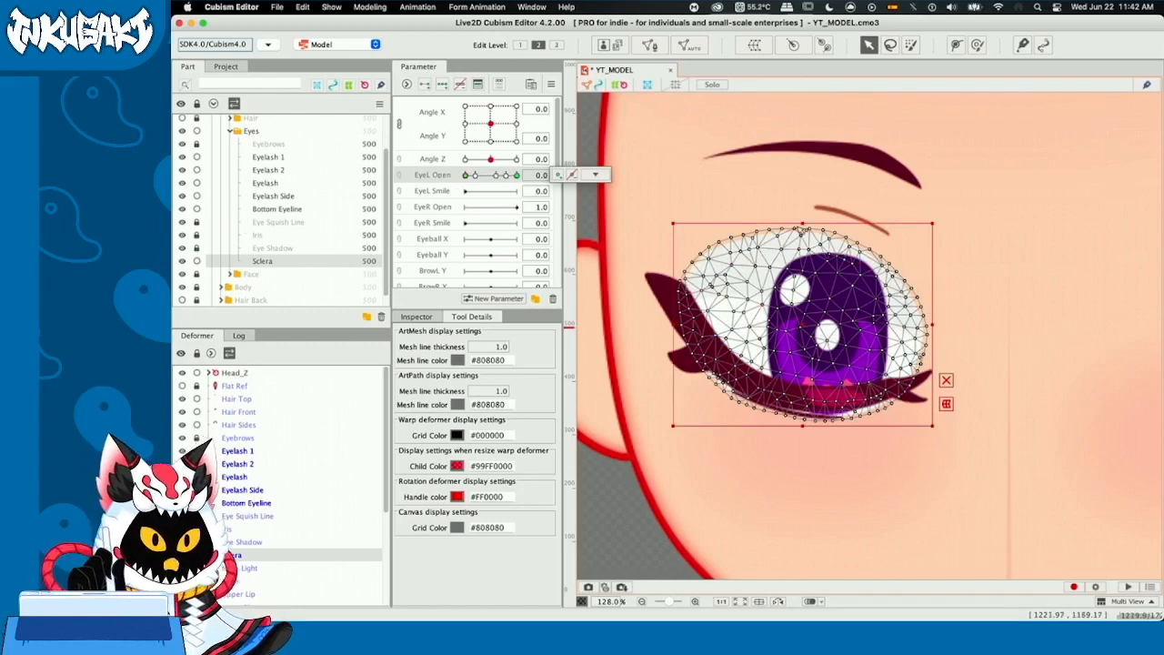
drag(802, 222, 802, 414)
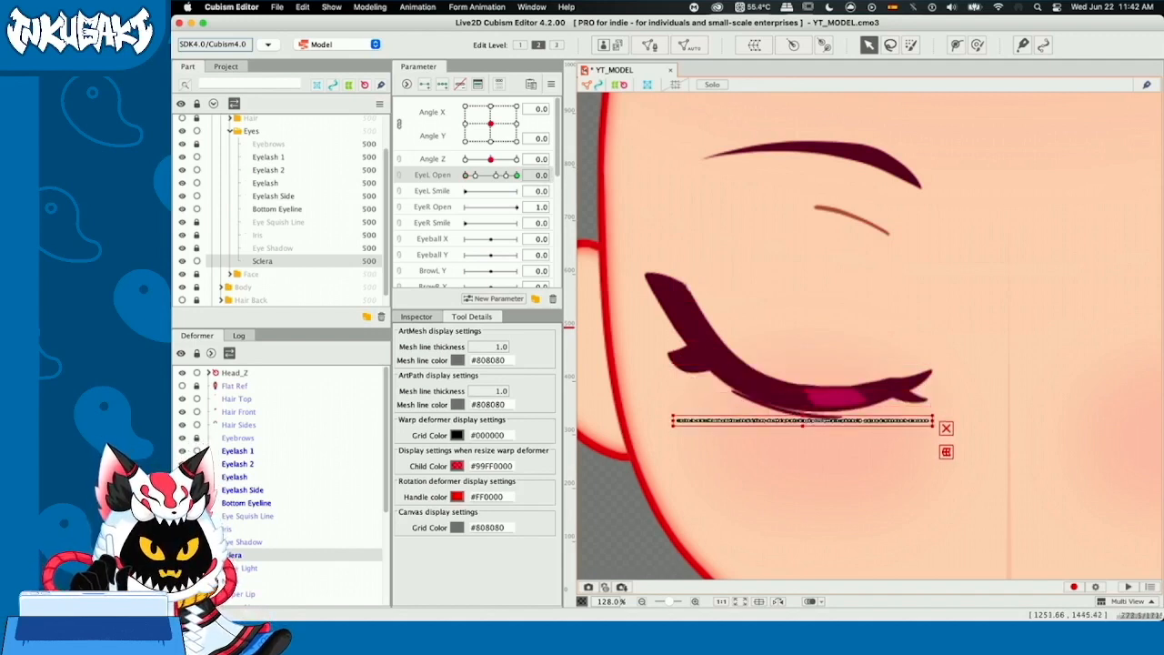
scroll(818, 435, up, 3)
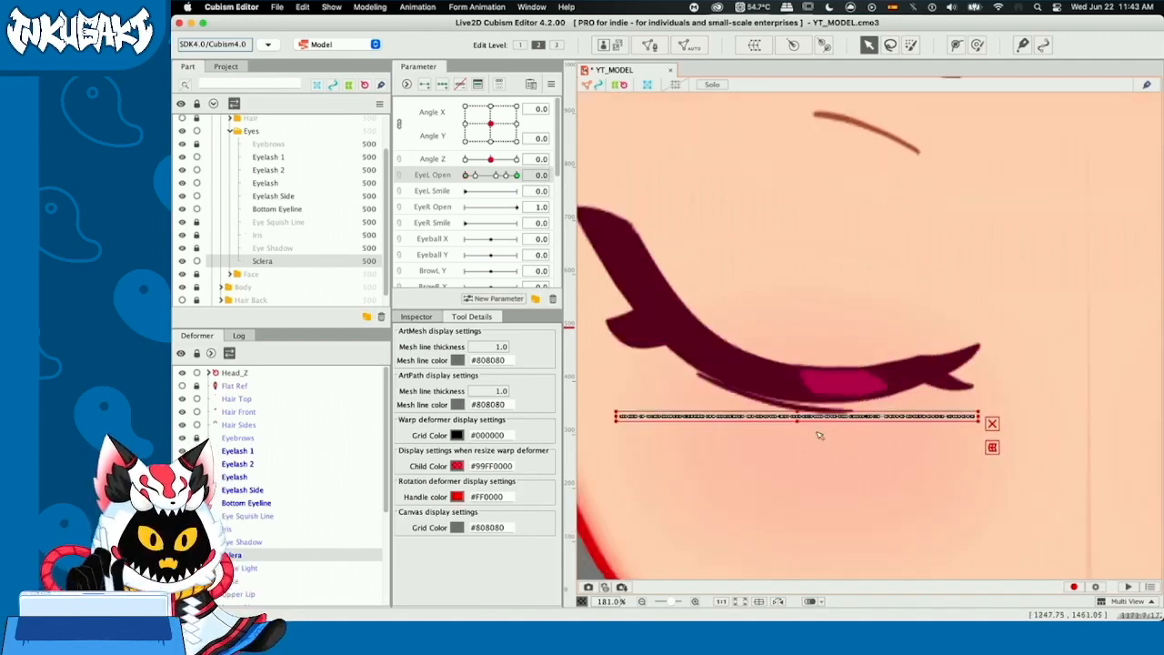
drag(816, 432, 869, 383)
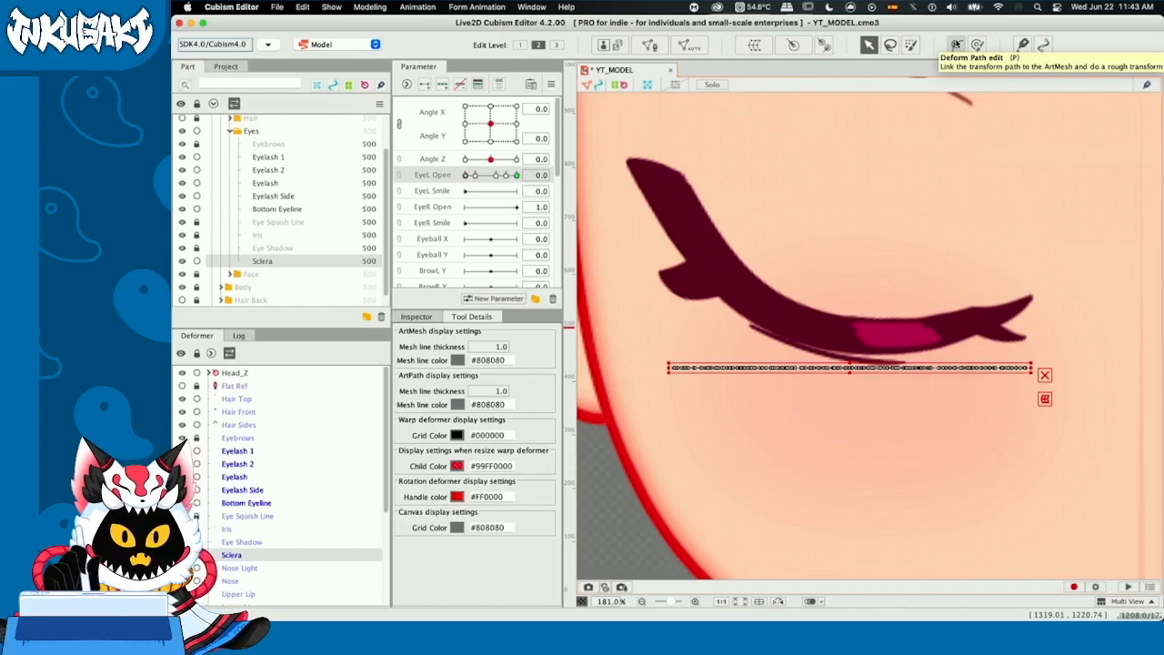
Step: Create a deform path with five evenly spaced points along the flattened Sclera
click(955, 45)
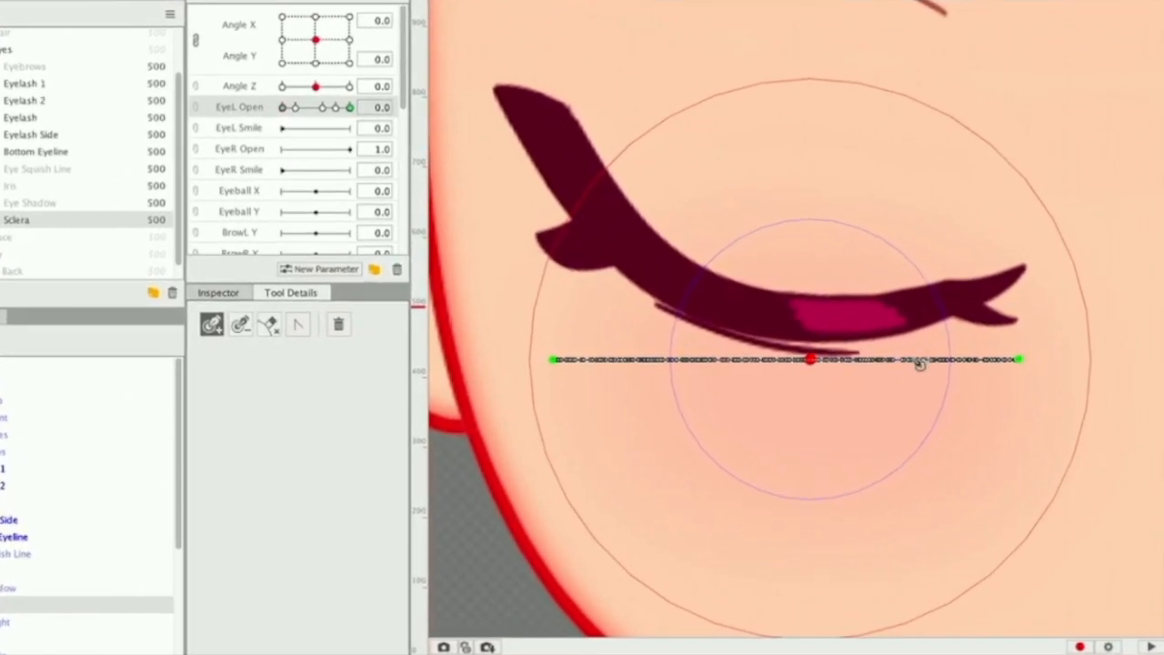
click(928, 362)
click(697, 362)
drag(699, 344, 679, 343)
drag(782, 334, 779, 334)
click(592, 333)
drag(348, 333, 379, 335)
click(590, 333)
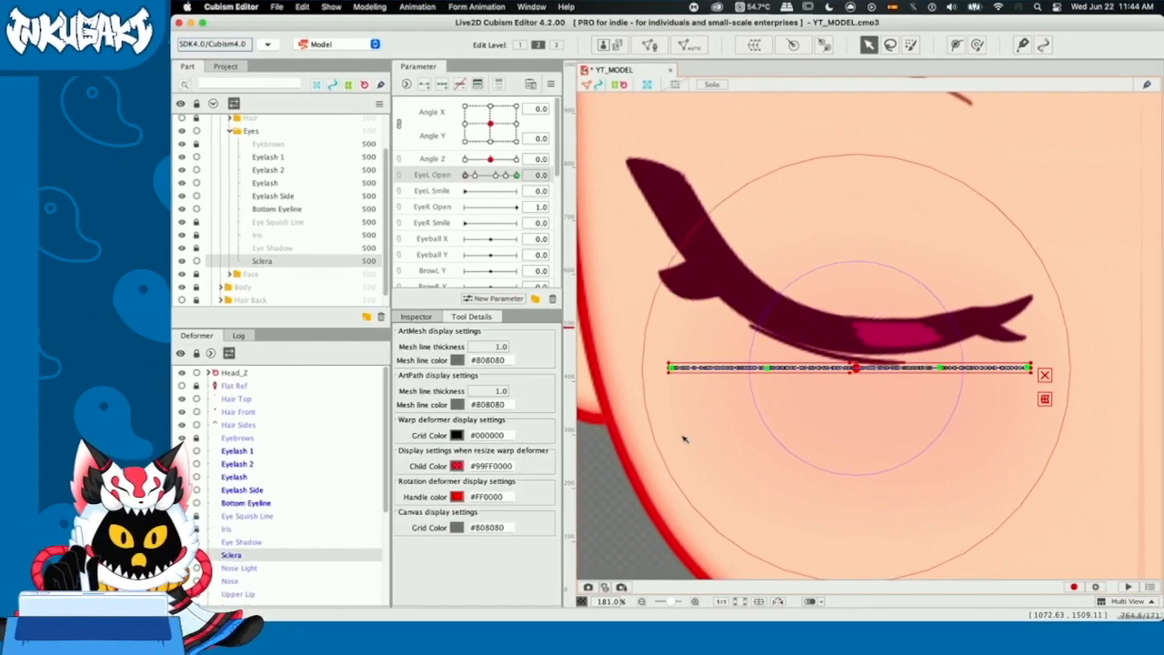
click(641, 444)
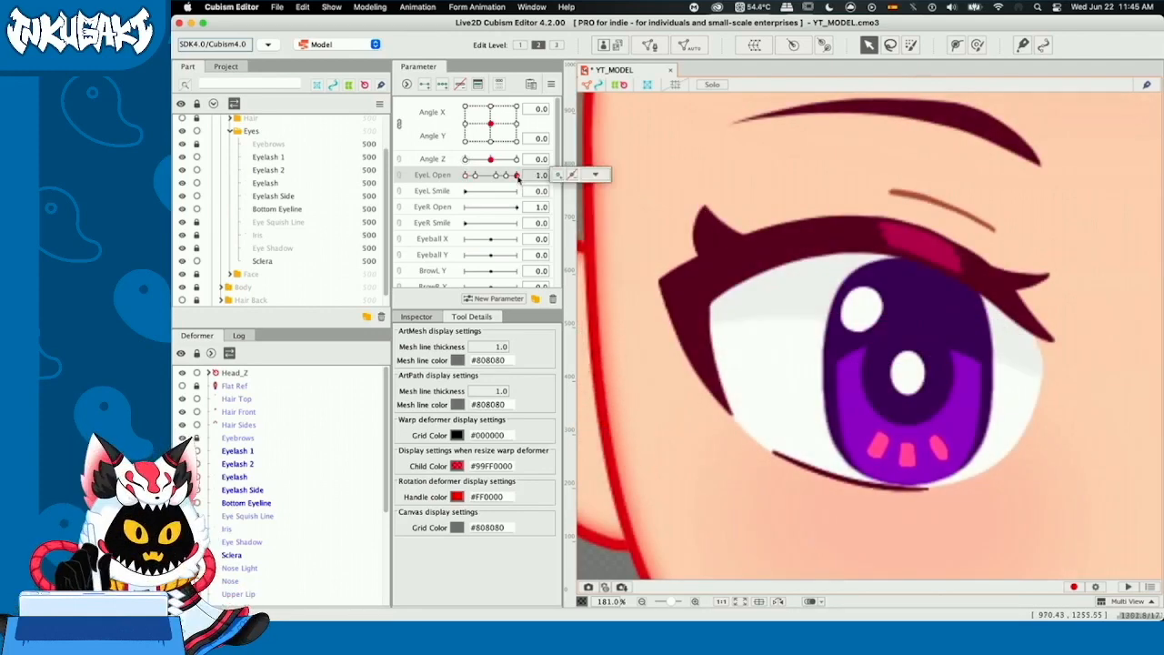
Step: Scrub EyeL Open to check the Sclera against the eyelashes, and add a Sclera keyform at 0.6
drag(517, 176, 492, 179)
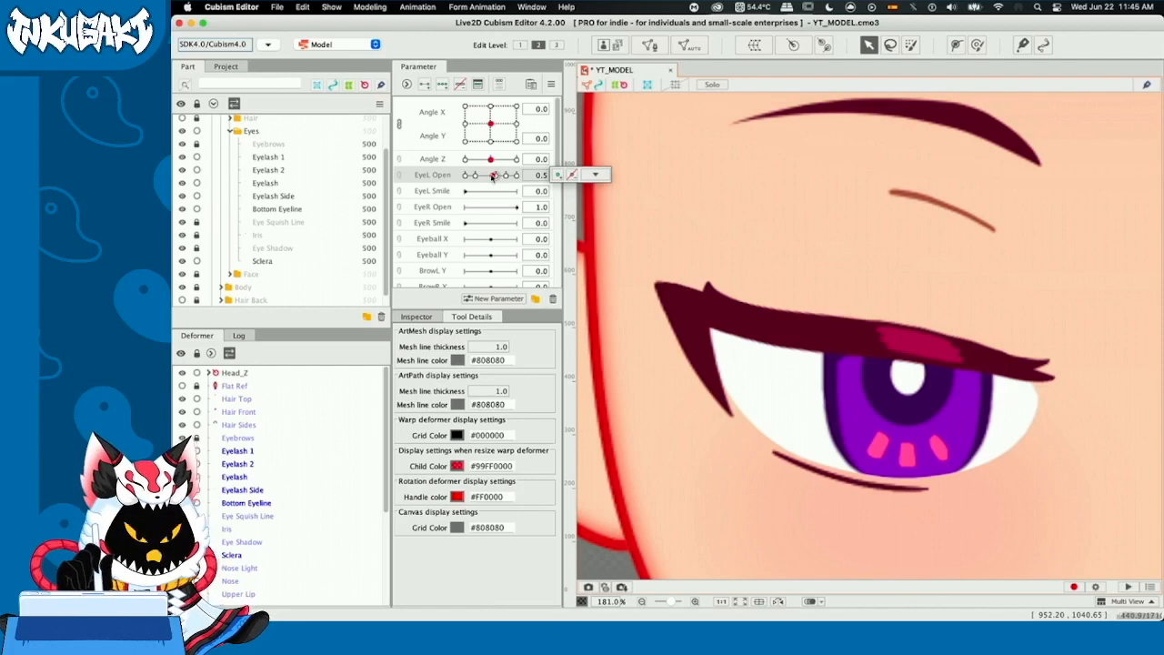
mouse_move(496, 178)
mouse_down()
mouse_move(520, 177)
mouse_move(468, 182)
mouse_move(482, 176)
mouse_up()
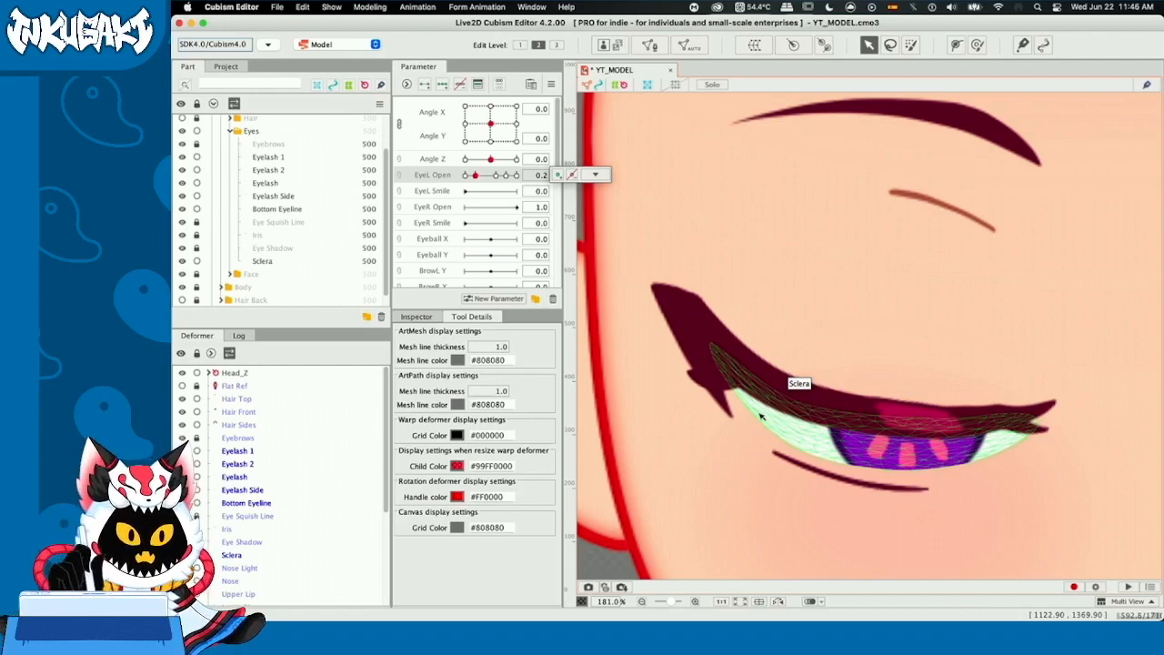
mouse_move(475, 174)
mouse_down()
mouse_move(512, 177)
mouse_move(496, 177)
mouse_up()
click(534, 176)
scroll(773, 255, down, 7)
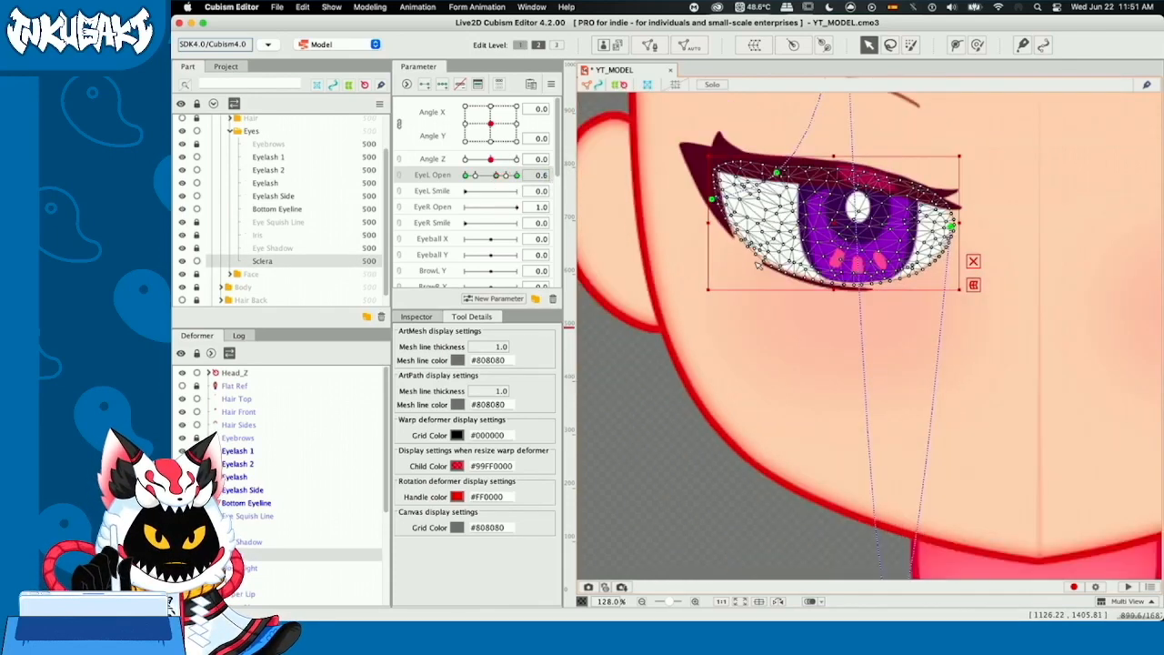
Step: Lock all the other eye parts so that only the Sclera stays editable
scroll(782, 251, up, 7)
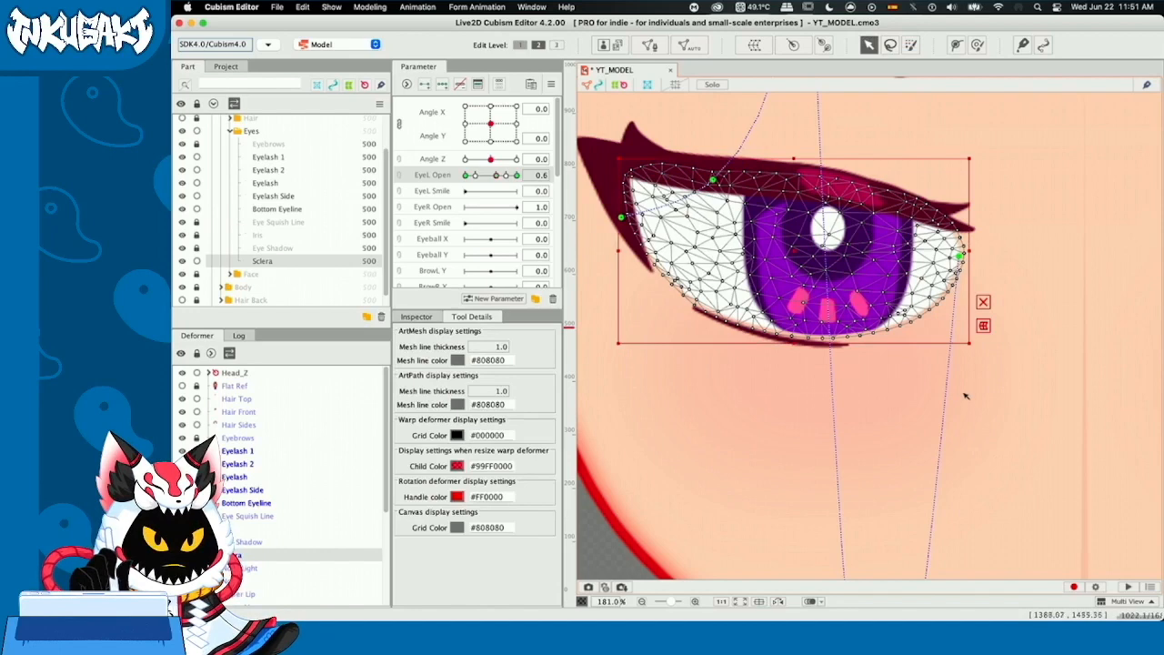
click(698, 349)
drag(699, 350, 609, 216)
drag(197, 157, 197, 209)
drag(652, 380, 705, 233)
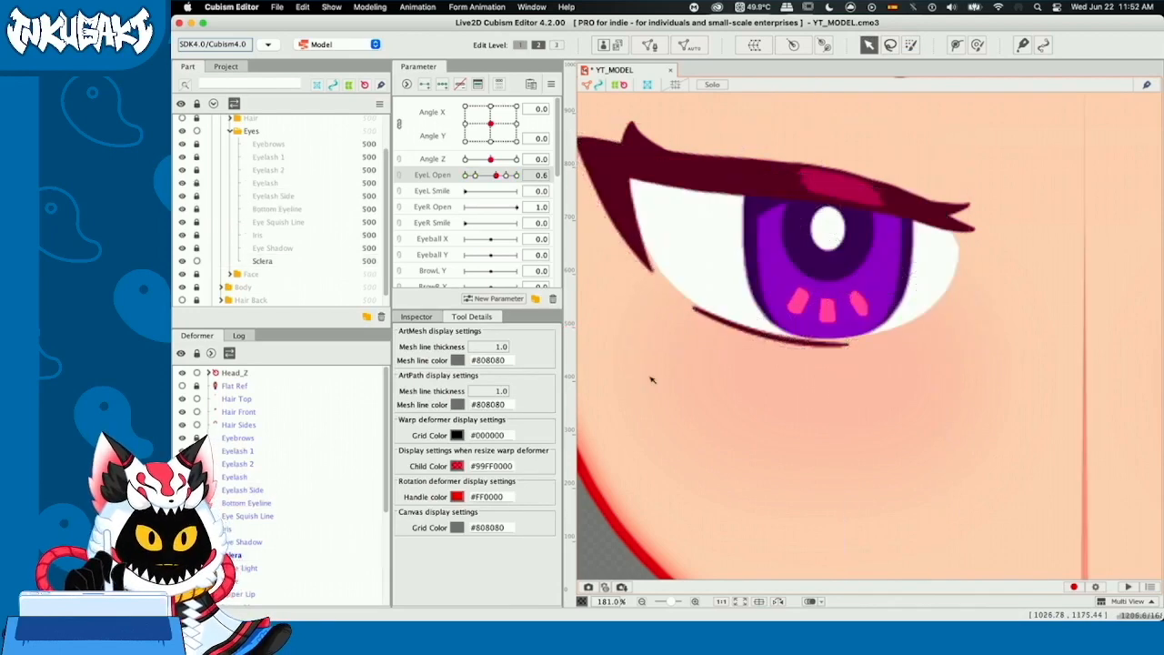
click(645, 349)
Step: Add a Sclera keyform at EyeL Open 0.2 and nudge its two outermost deform path points to fit the half-closed eyelash
drag(687, 373, 712, 425)
mouse_move(496, 176)
mouse_down()
mouse_move(517, 177)
mouse_move(499, 179)
mouse_move(506, 192)
mouse_move(497, 179)
mouse_up()
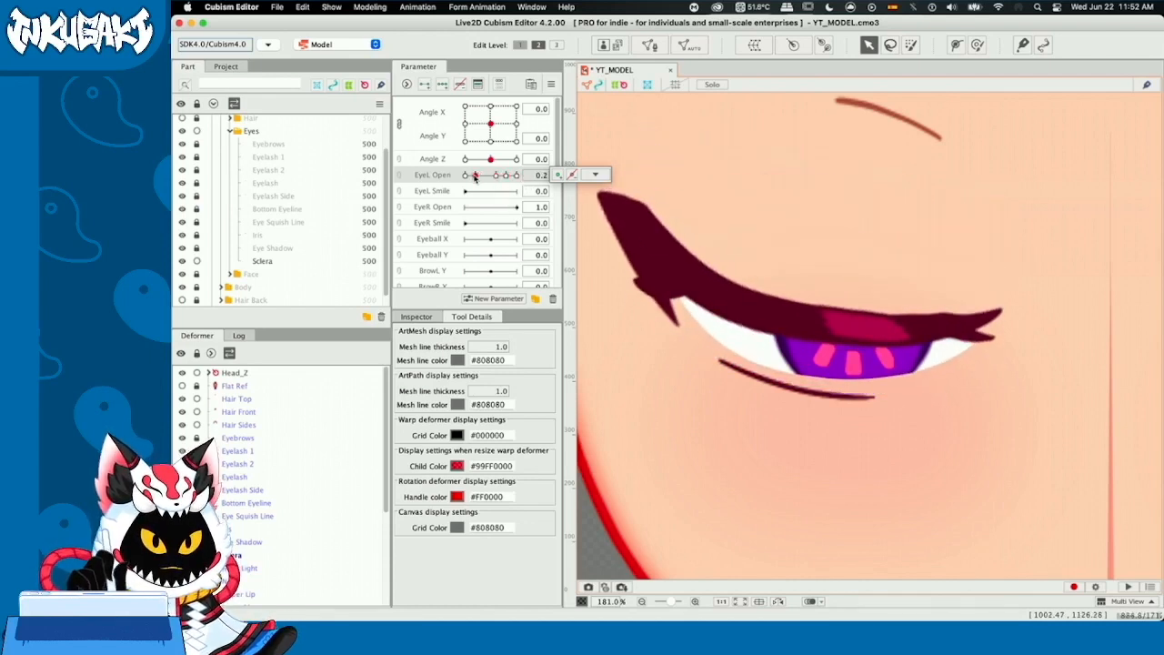
click(738, 340)
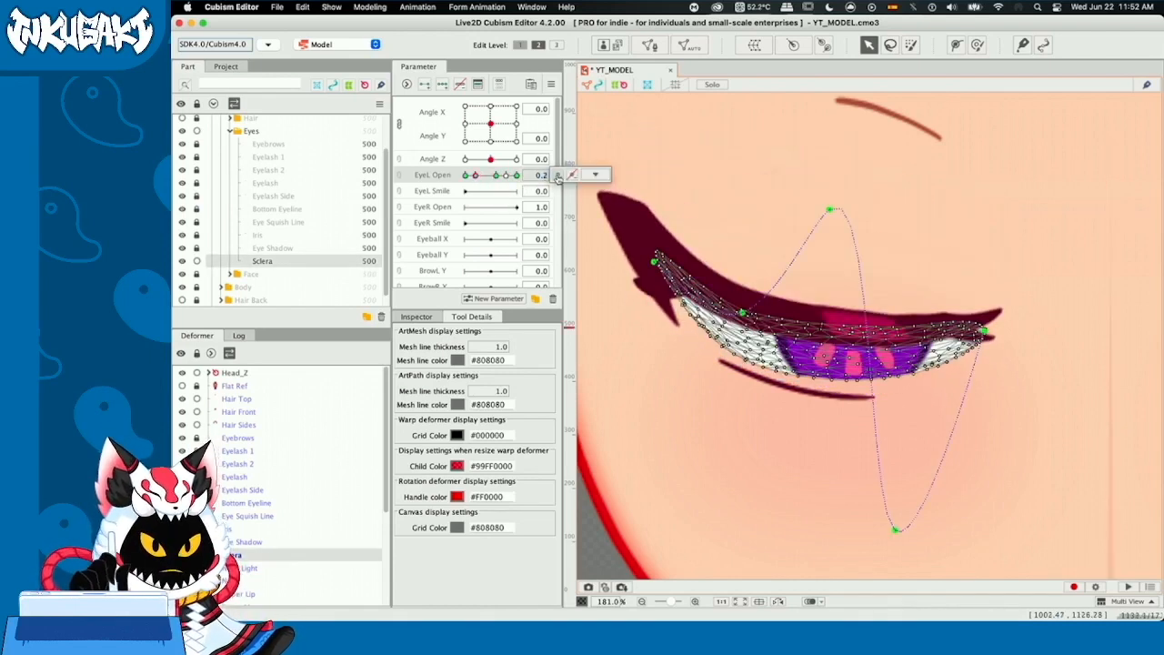
click(714, 338)
drag(654, 262, 642, 246)
drag(742, 313, 734, 317)
click(600, 272)
Step: Scrub EyeL Open between open and closed to check how the Sclera follows the eyelashes
drag(475, 176, 516, 176)
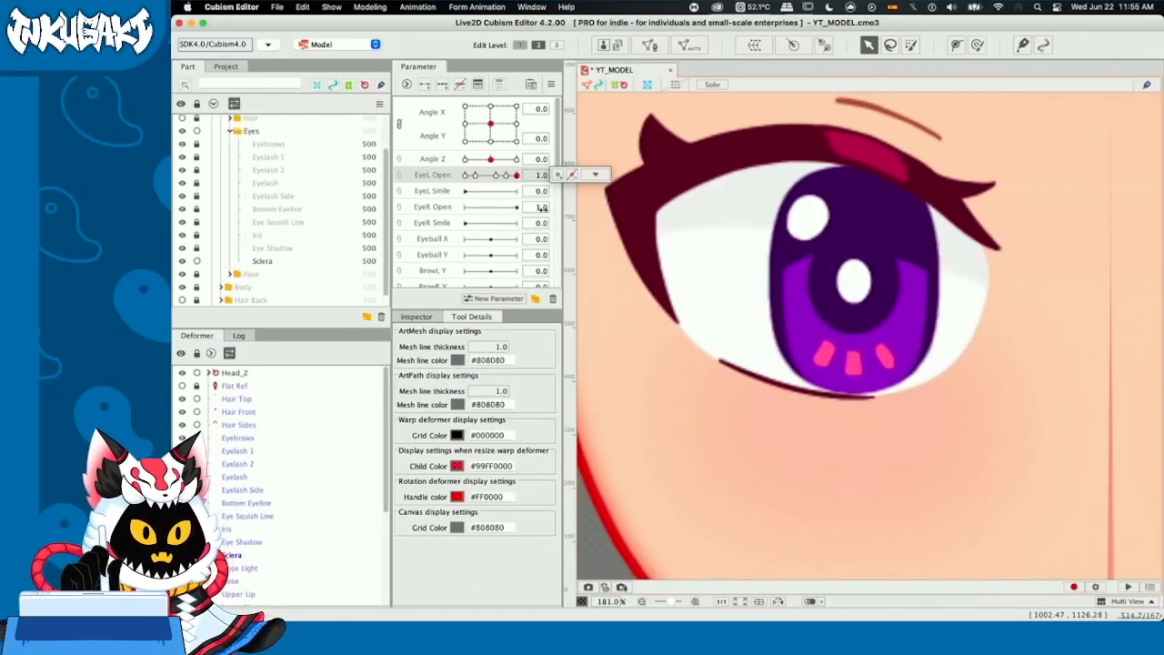
mouse_move(515, 178)
mouse_down()
mouse_move(467, 178)
mouse_move(517, 177)
mouse_up()
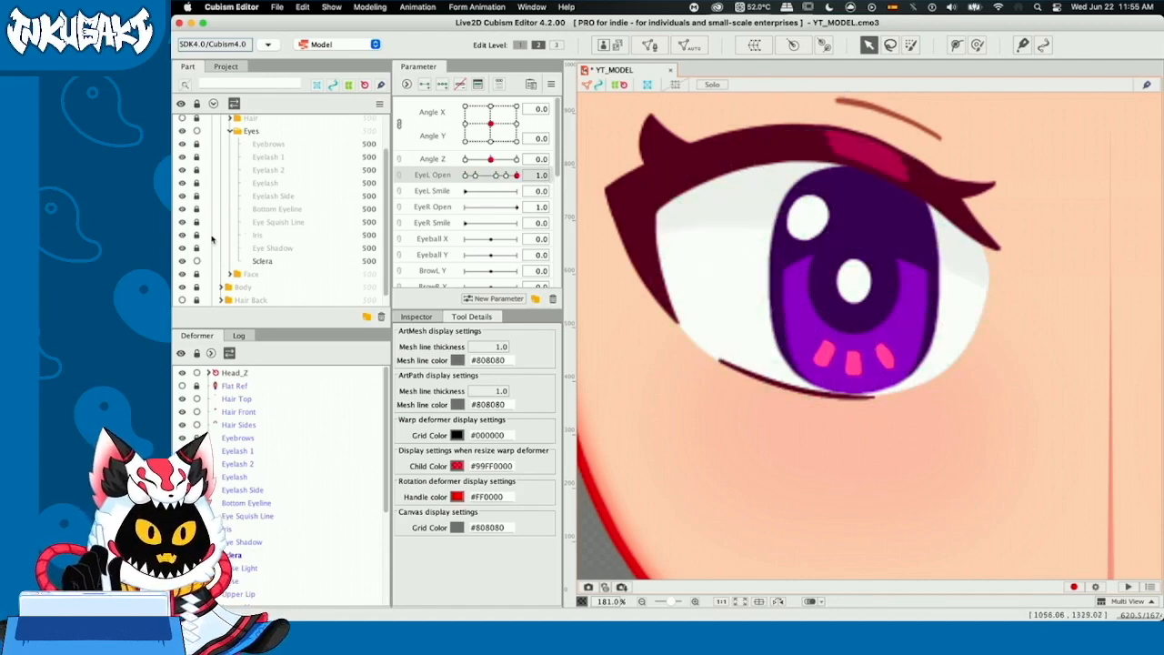
mouse_move(516, 174)
mouse_down()
mouse_move(465, 179)
mouse_move(522, 189)
mouse_up()
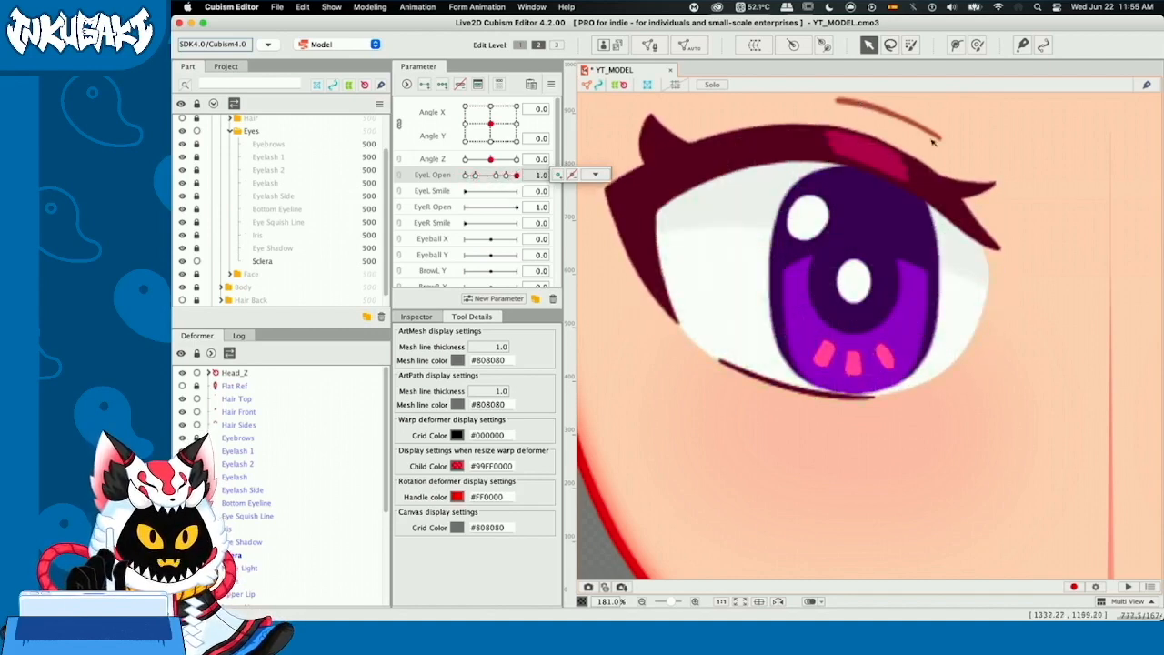
drag(516, 174, 542, 185)
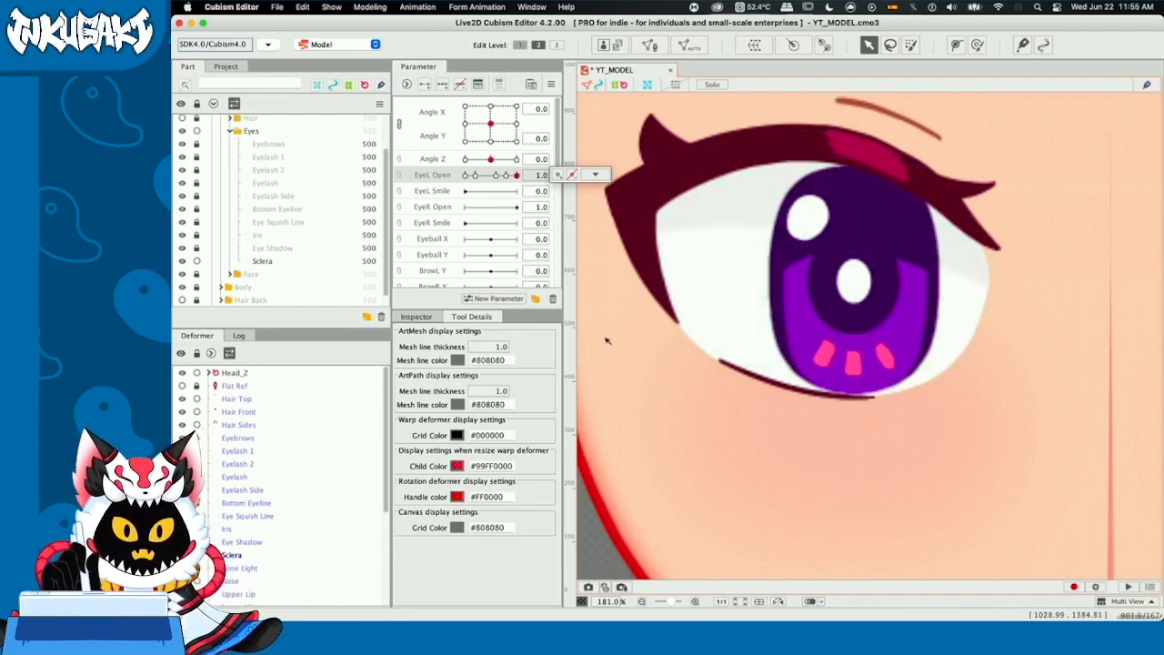
drag(519, 176, 425, 176)
Step: Unlock the eye parts and scrub EyeL Open from closed to fully open to review the eyelash
click(263, 261)
click(471, 177)
click(619, 223)
click(675, 237)
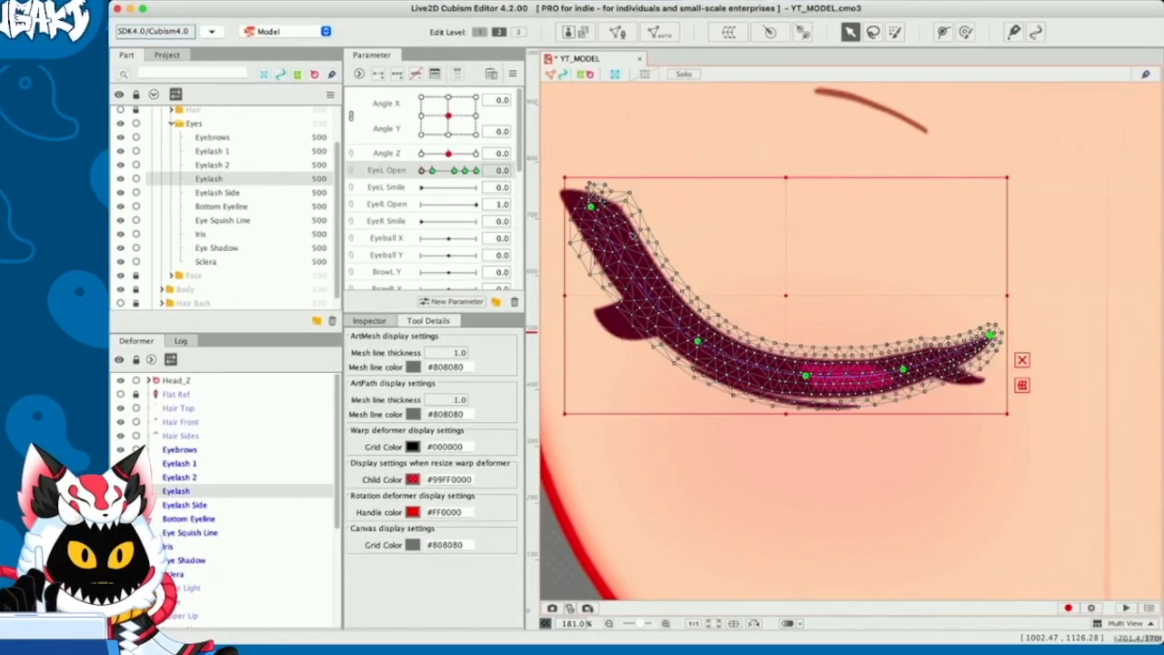
drag(417, 171, 451, 168)
key(b)
key(v)
click(580, 145)
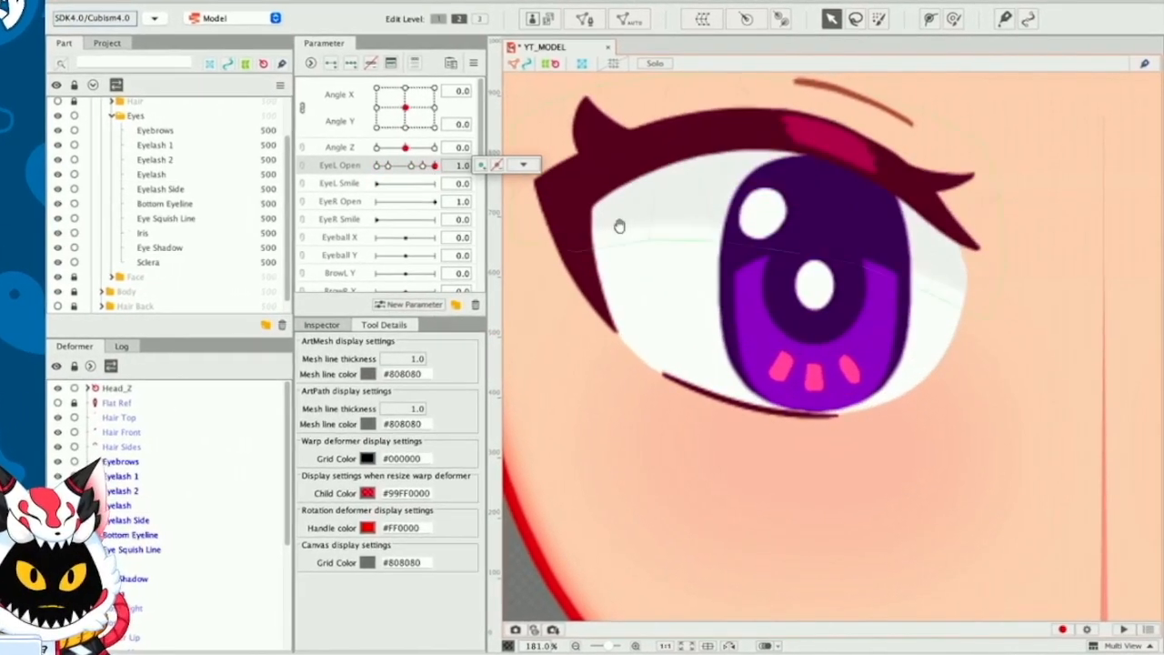
drag(624, 229, 665, 284)
drag(418, 164, 346, 162)
click(592, 345)
click(525, 326)
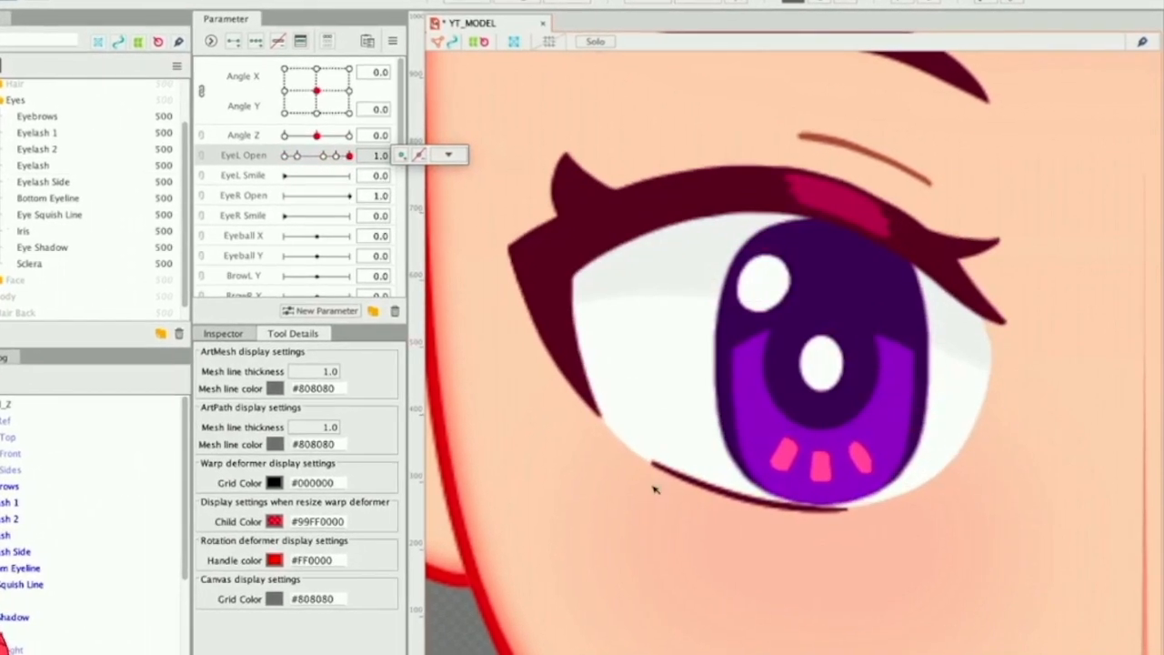
Step: Key the Bottom Eyeline at both ends of EyeL Open and, at 0, shift and tilt it toward the closed eyelash
click(745, 486)
drag(333, 152, 252, 152)
click(612, 463)
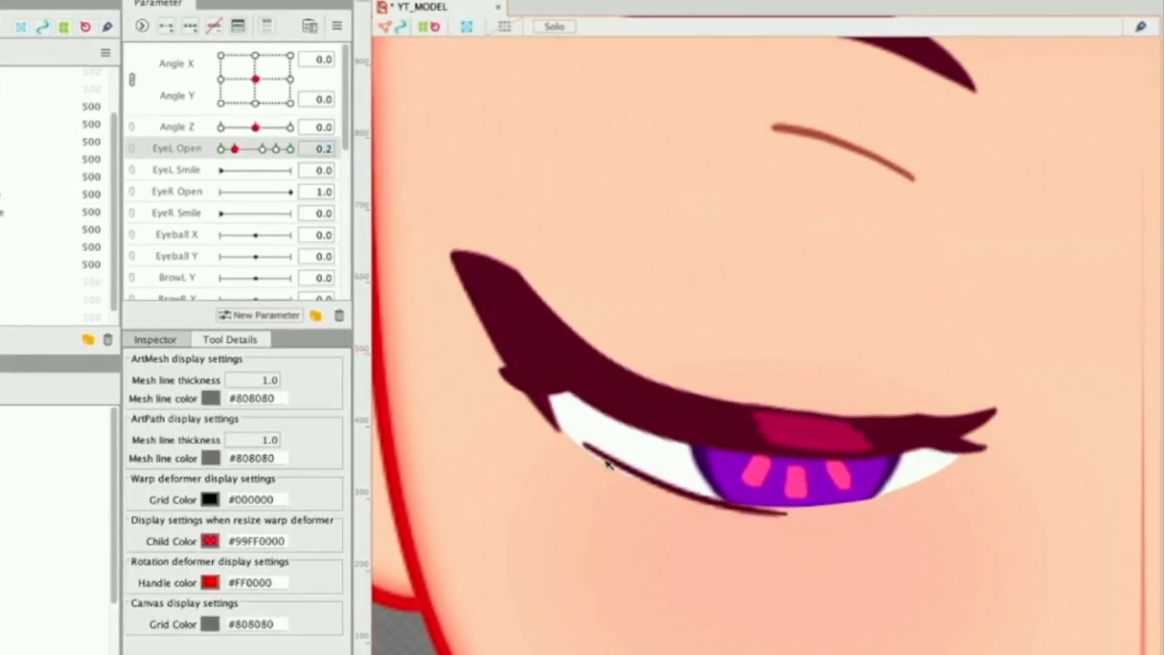
click(613, 464)
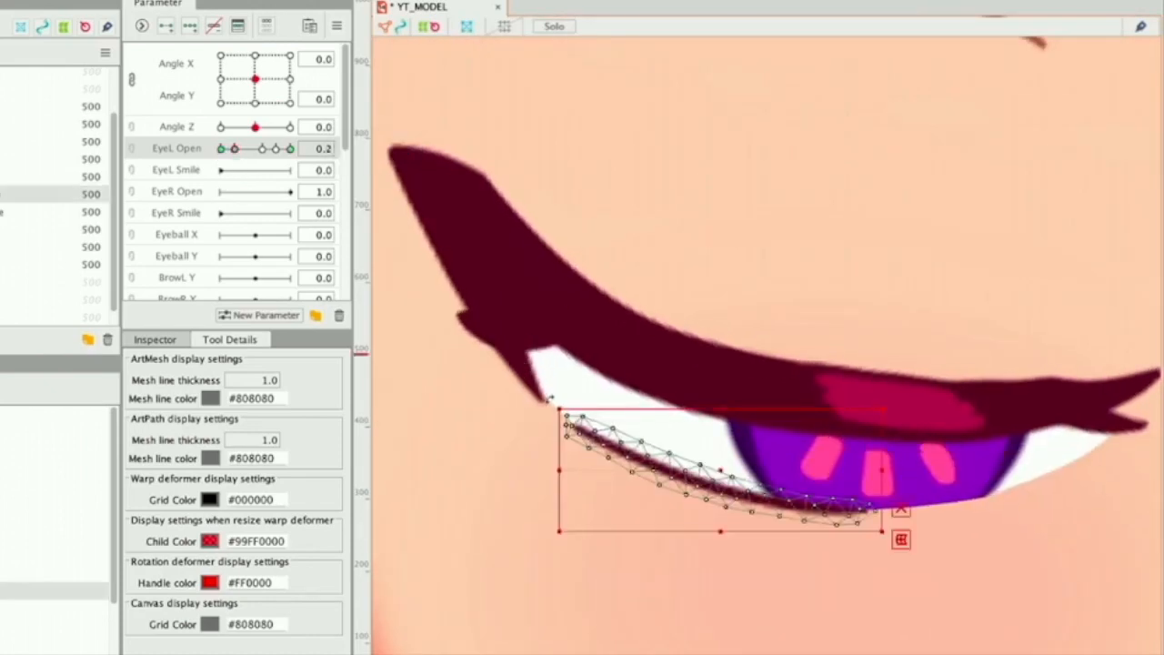
Step: Lower the Eyelash mesh's opacity at EyeL Open 0 to work on the line behind it
drag(235, 150, 211, 156)
click(497, 247)
click(140, 343)
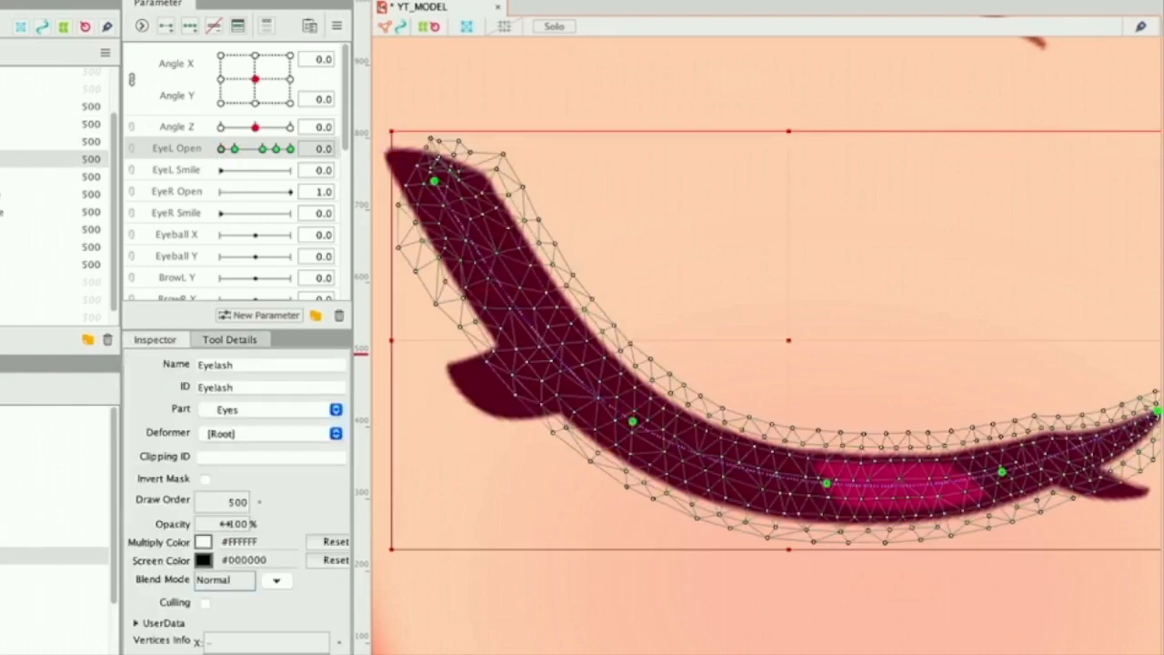
drag(226, 523, 186, 524)
Step: Create a deform path with three points along the Bottom Eyeline, from its outer end to its inner end
click(607, 438)
drag(708, 466, 699, 464)
click(986, 2)
click(551, 389)
click(853, 517)
click(694, 477)
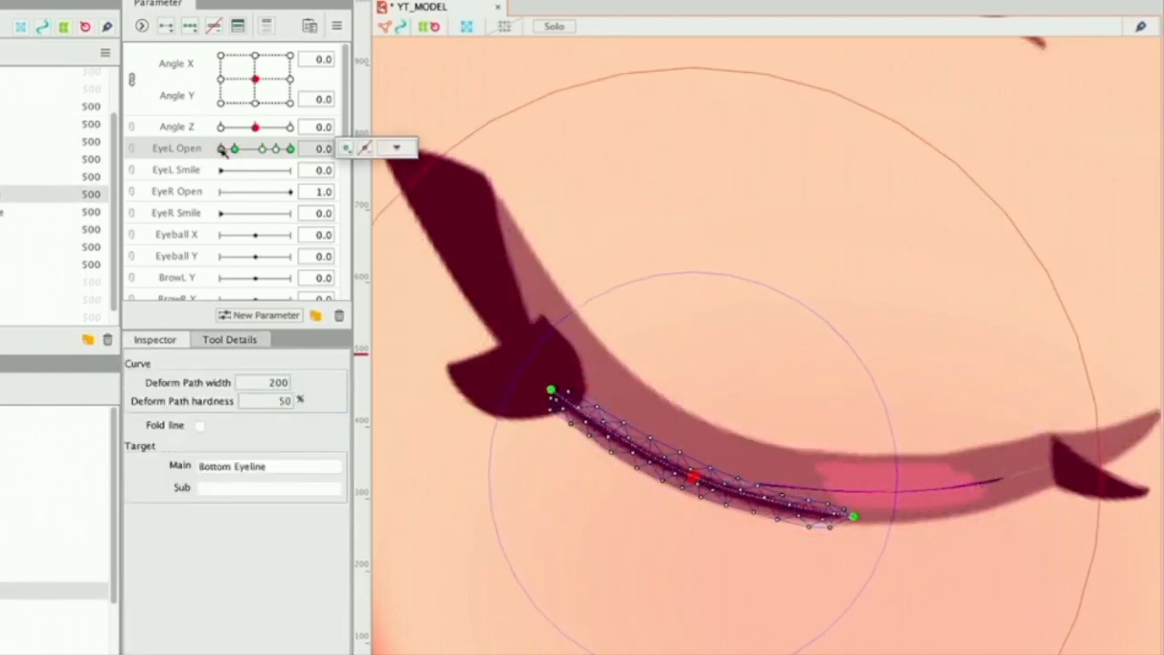
click(697, 475)
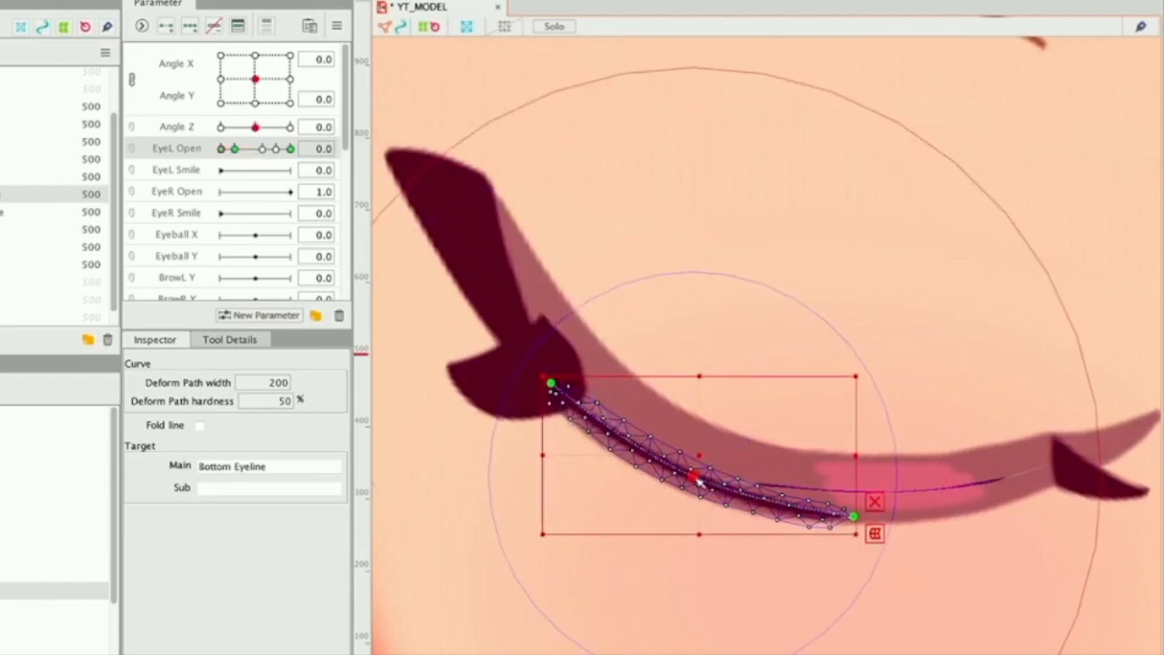
Step: At EyeL Open 0, raise the Bottom Eyeline's inner end and adjust its middle path point to follow the translucent eyelash
click(224, 148)
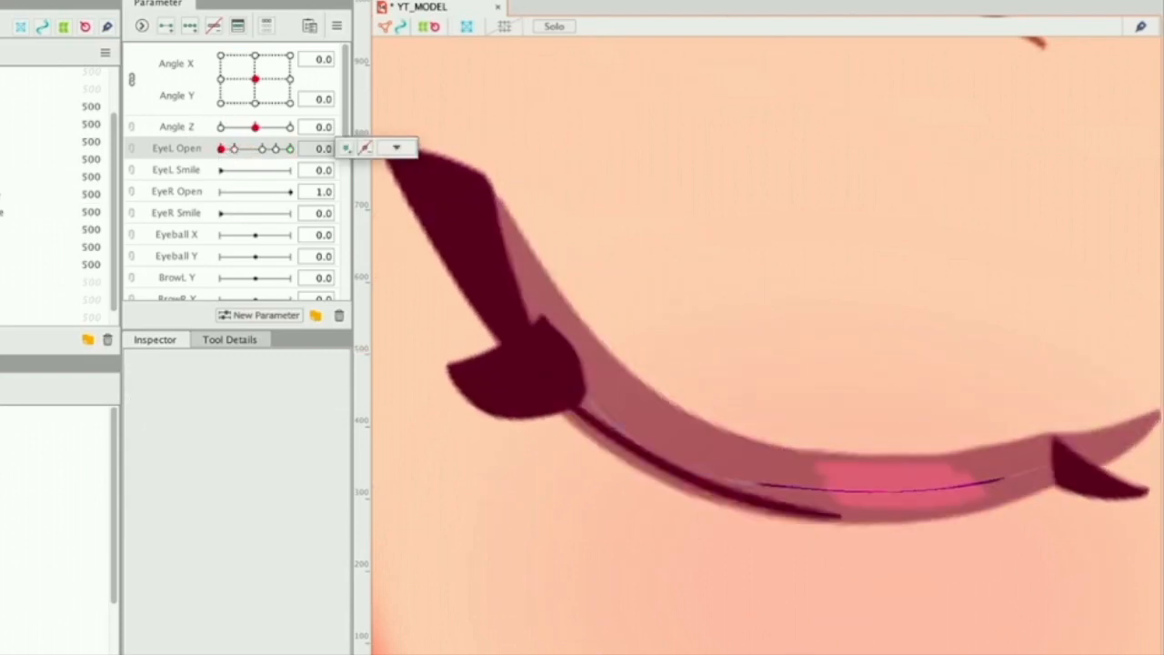
click(773, 486)
drag(502, 271, 488, 288)
drag(647, 451, 642, 451)
mouse_move(221, 148)
mouse_down()
mouse_move(239, 155)
mouse_move(220, 154)
mouse_up()
click(720, 486)
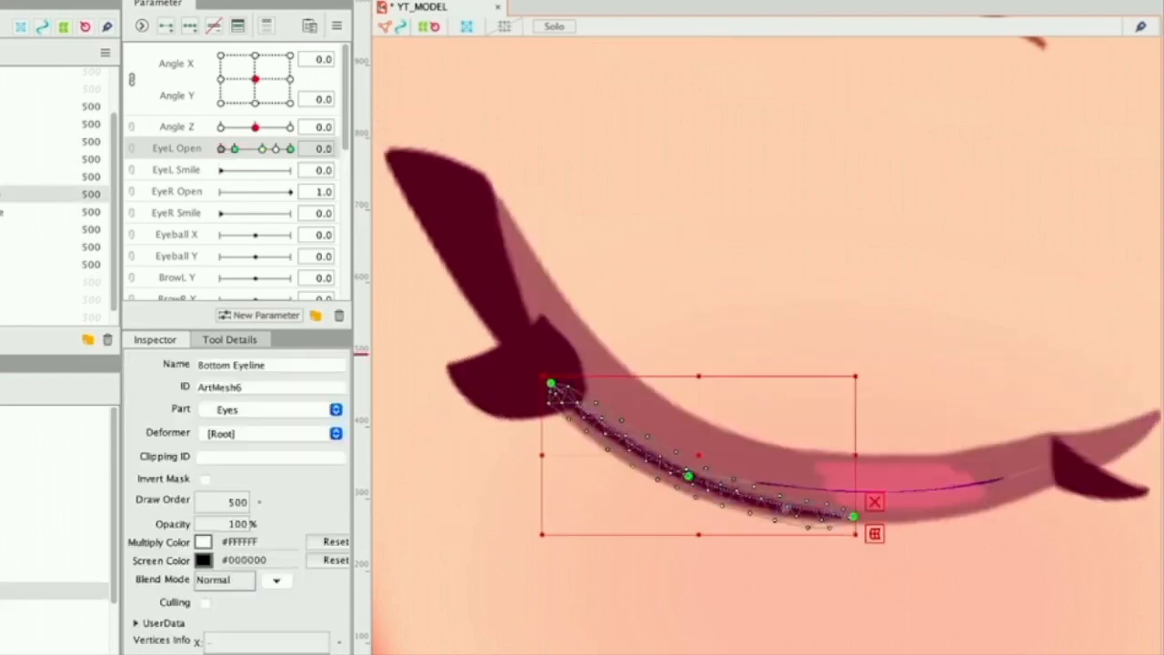
drag(853, 515, 858, 497)
drag(689, 476, 693, 472)
click(423, 425)
Step: Nudge the Bottom Eyeline's outer path point at EyeL Open 0 and check the curve in a horizontally flipped view
mouse_move(221, 148)
mouse_down()
mouse_move(254, 156)
mouse_move(220, 156)
mouse_up()
click(555, 391)
click(551, 387)
key(h)
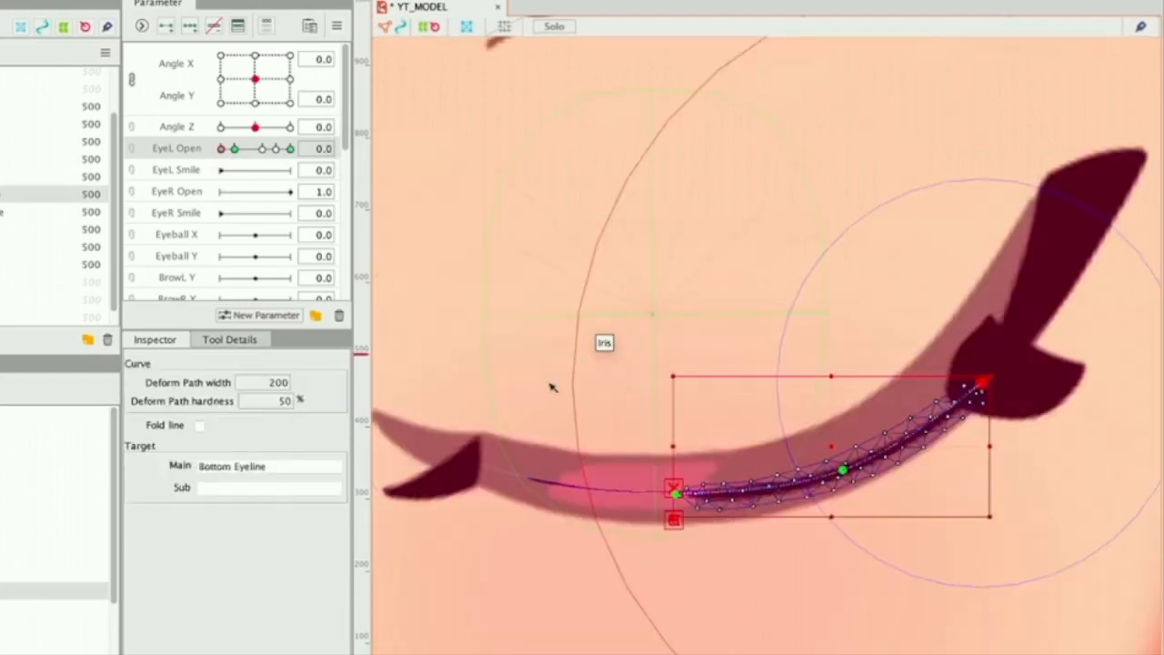
key(h)
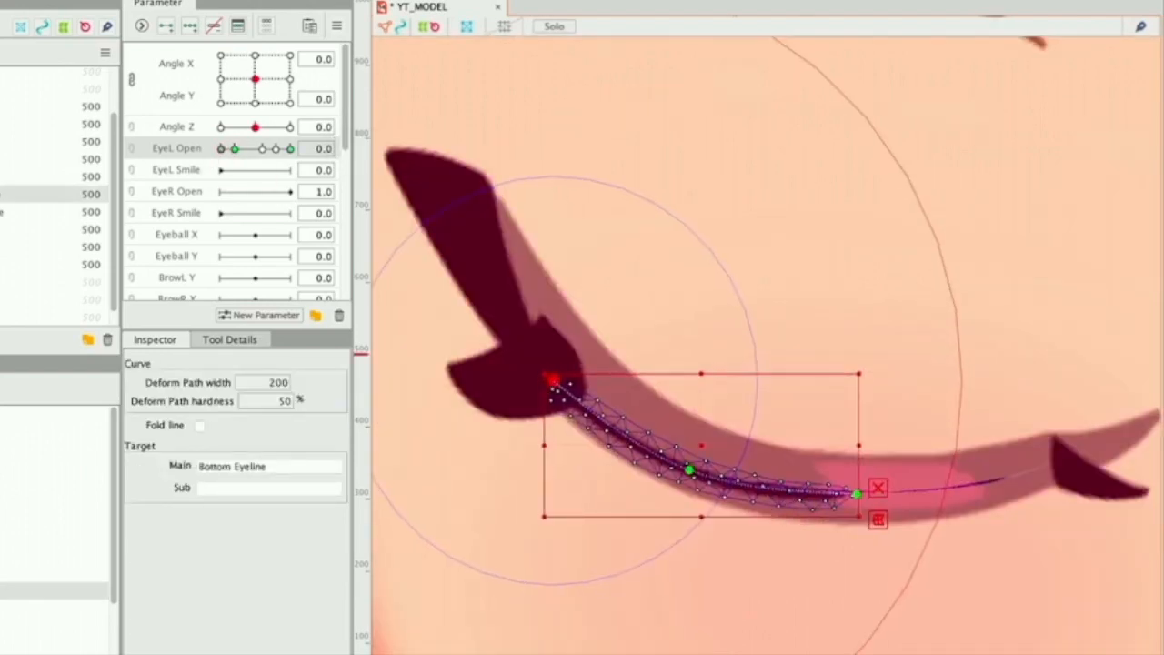
click(424, 423)
click(424, 423)
Step: Key the Bottom Eyeline at EyeL Open 0.6 and move its three path points to follow the Sclera's lower edge
drag(220, 153, 263, 148)
click(620, 466)
click(291, 148)
drag(777, 513, 749, 504)
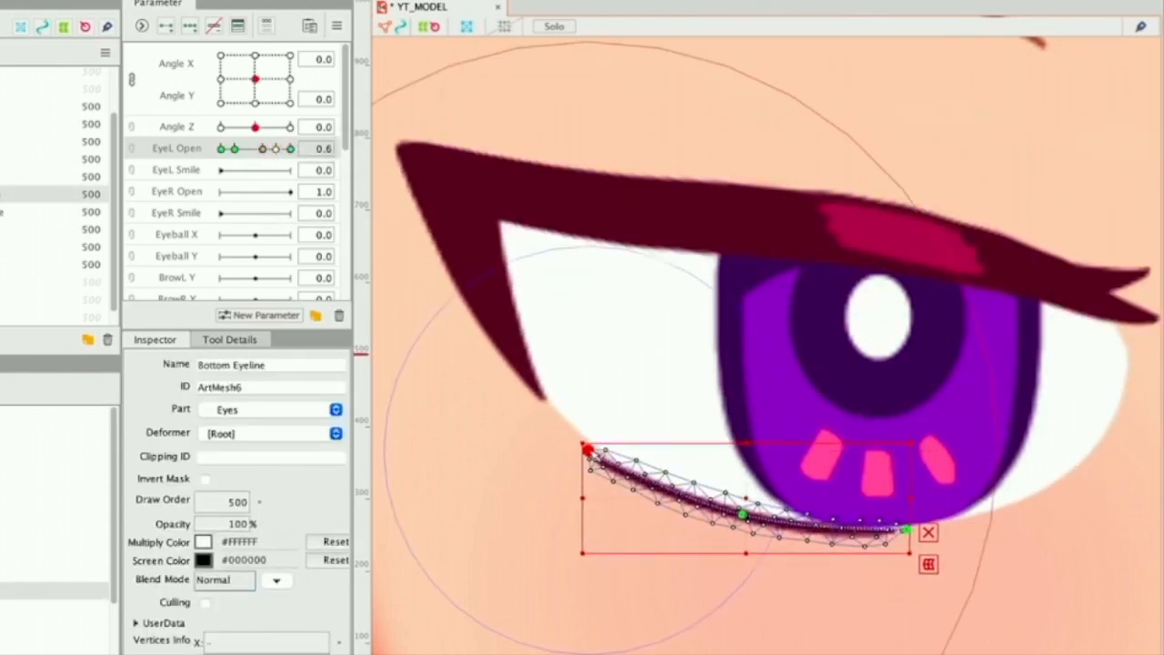
drag(586, 449, 593, 443)
drag(740, 512, 737, 515)
drag(904, 529, 900, 530)
click(890, 578)
click(884, 530)
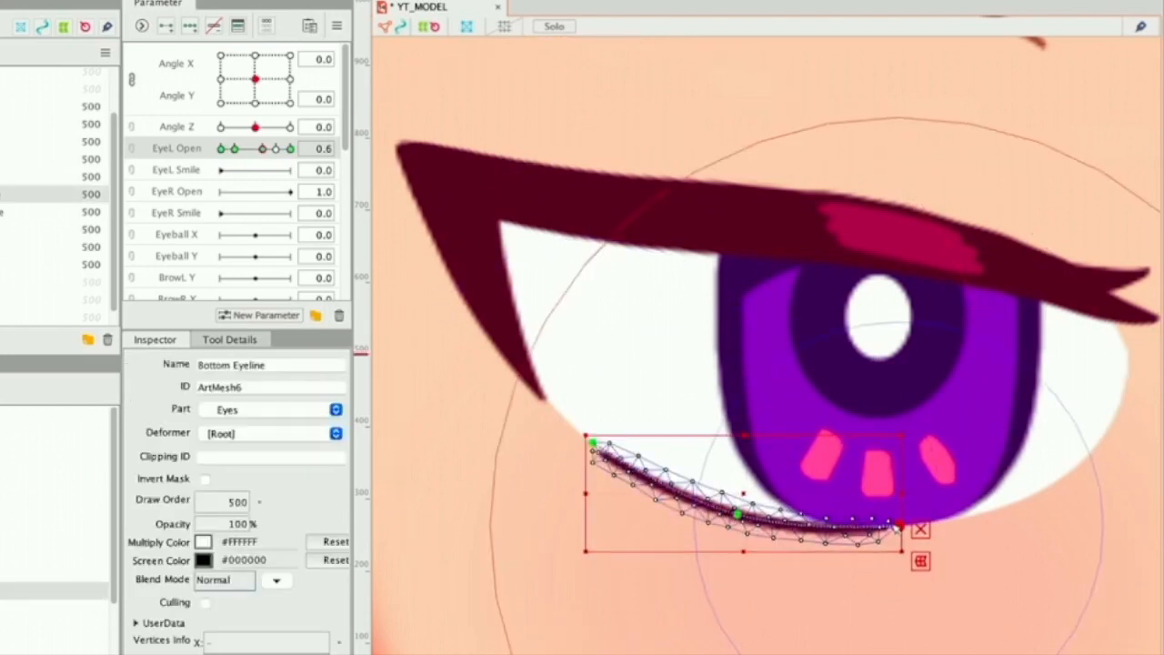
click(663, 596)
Step: At EyeL Open 0.2, adjust the Eyelash Side's tip path point so it meets the outer end of the Bottom Eyeline
drag(267, 150, 236, 151)
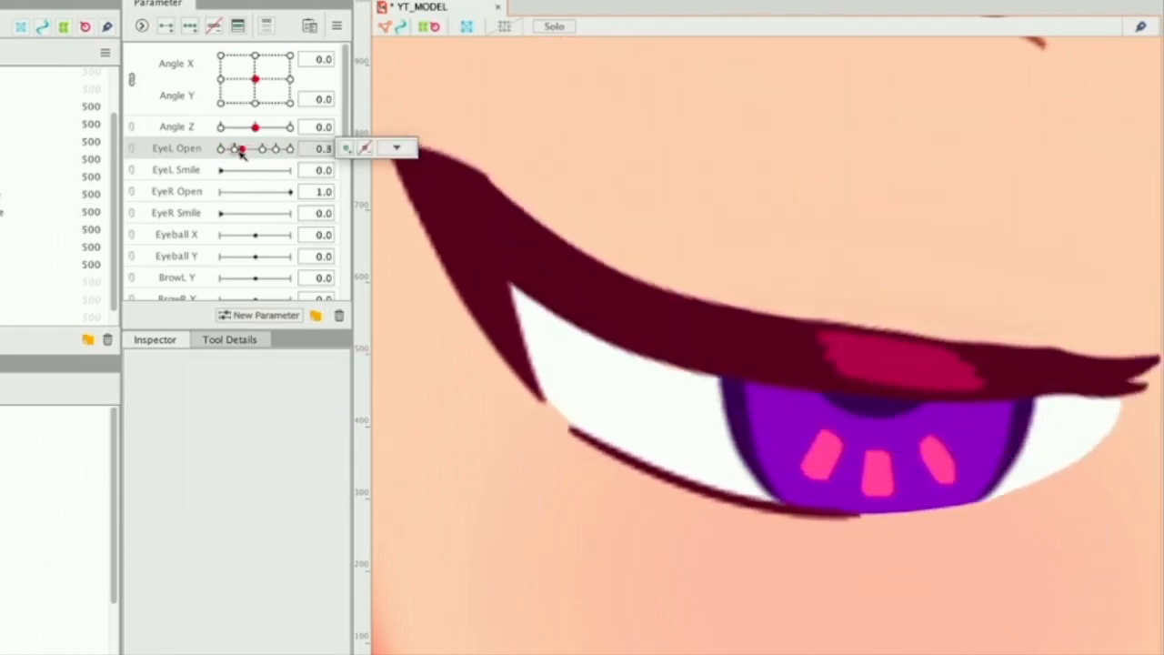
click(548, 408)
scroll(546, 405, up, 5)
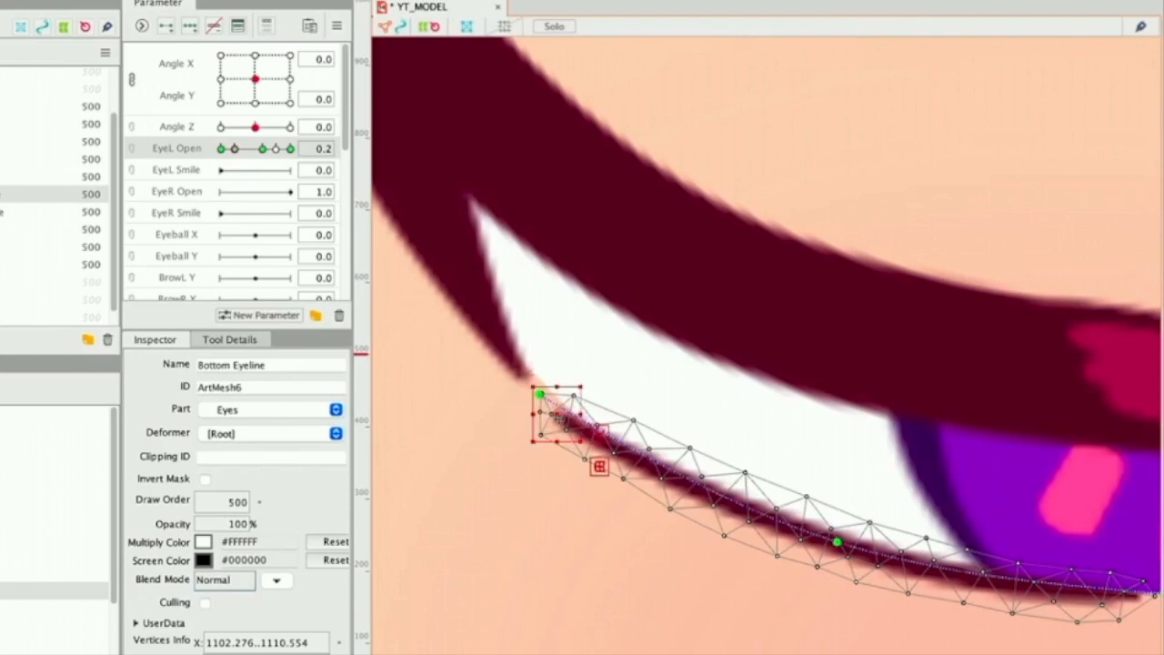
click(544, 397)
scroll(749, 435, up, 5)
click(603, 442)
click(577, 435)
drag(580, 439, 586, 433)
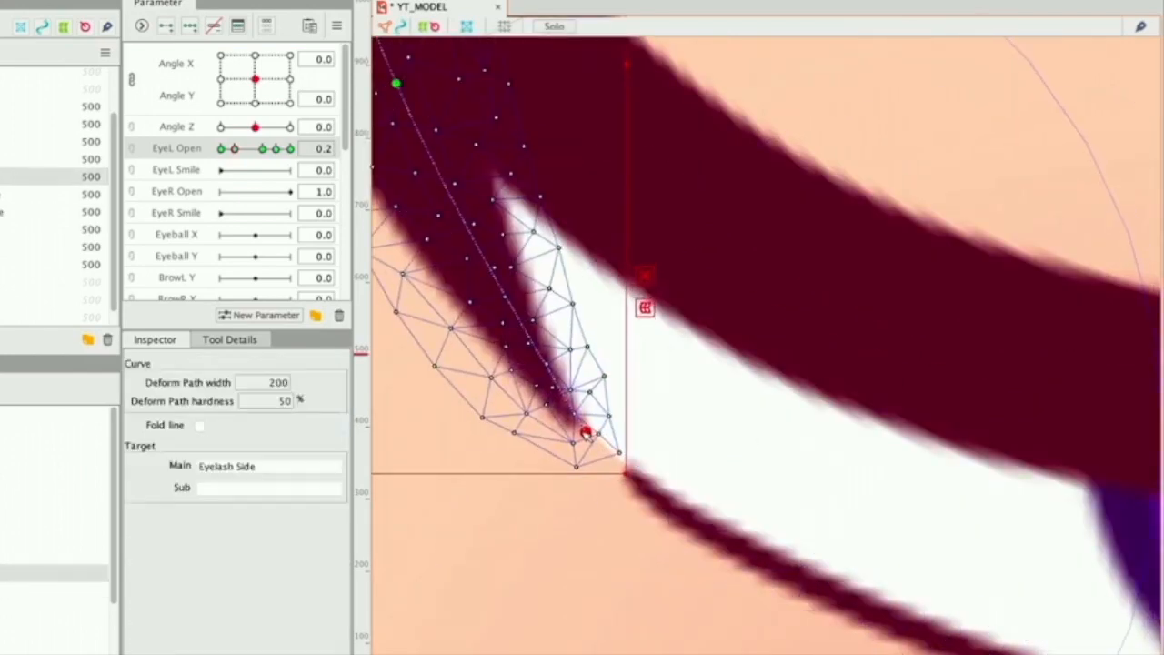
drag(650, 275, 871, 442)
drag(617, 250, 608, 253)
scroll(605, 377, down, 8)
click(554, 355)
Step: At EyeL Open 0, nudge the path point where the Bottom Eyeline meets the side eyelash
drag(234, 148, 220, 149)
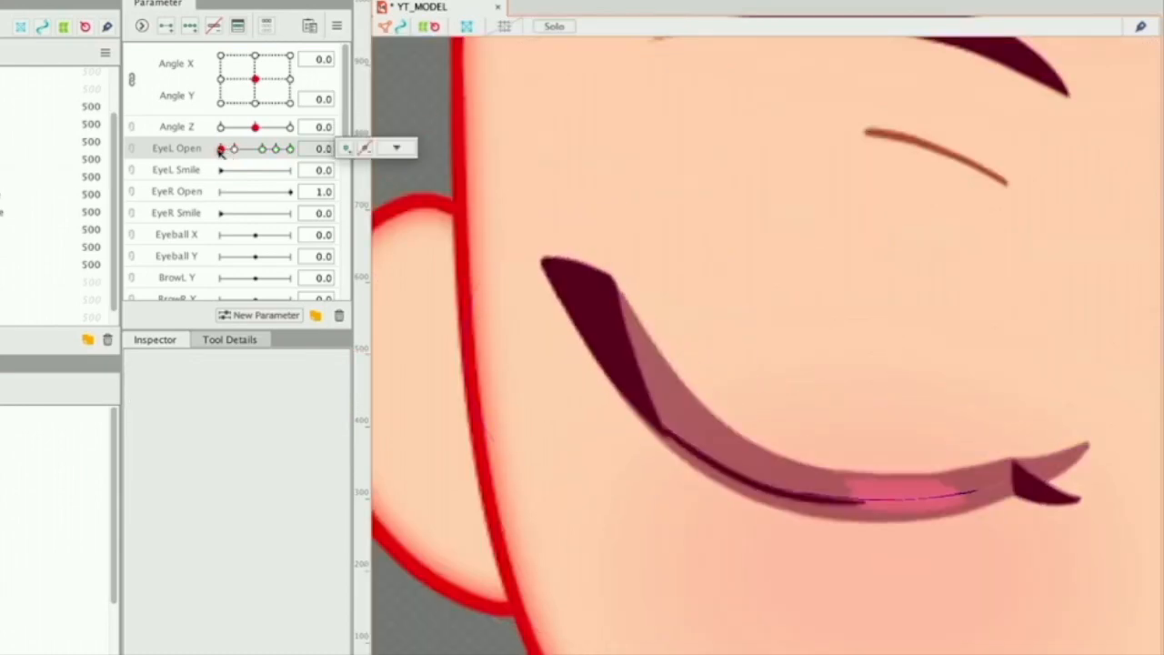
scroll(636, 363, up, 8)
click(634, 378)
drag(738, 551, 746, 540)
scroll(550, 409, down, 9)
click(561, 452)
mouse_move(221, 148)
mouse_down()
mouse_move(263, 150)
mouse_move(221, 148)
mouse_up()
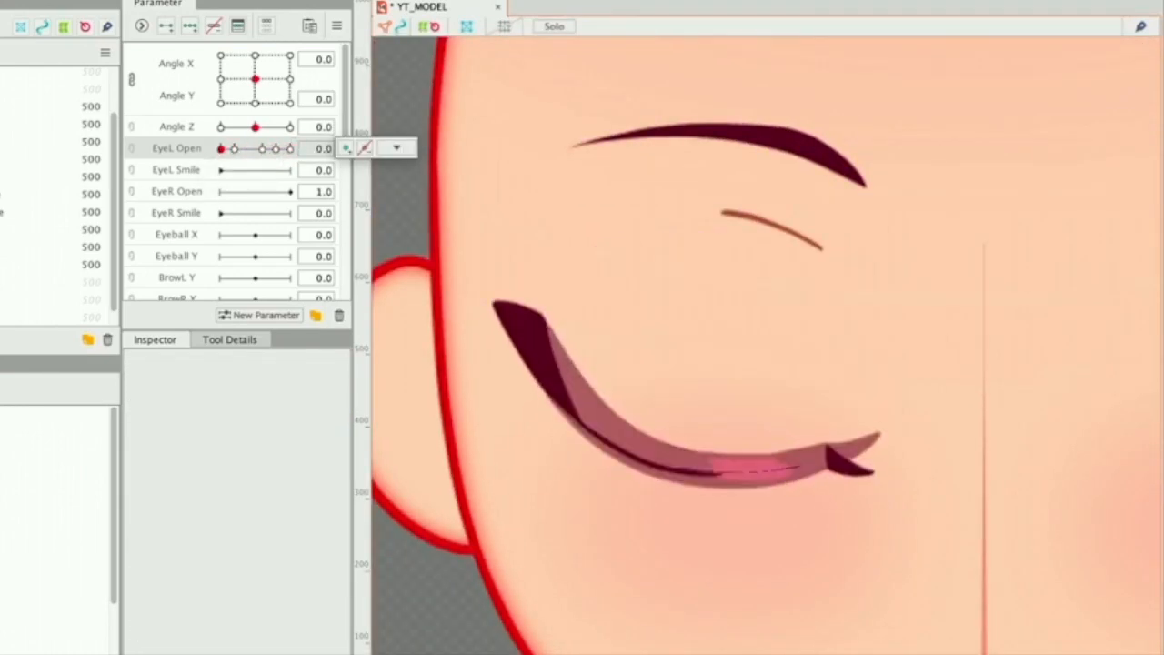
Step: Restore the Eyelash's opacity to 100% at EyeL Open 0 and bring the eye back to fully open
click(82, 107)
click(83, 123)
click(83, 159)
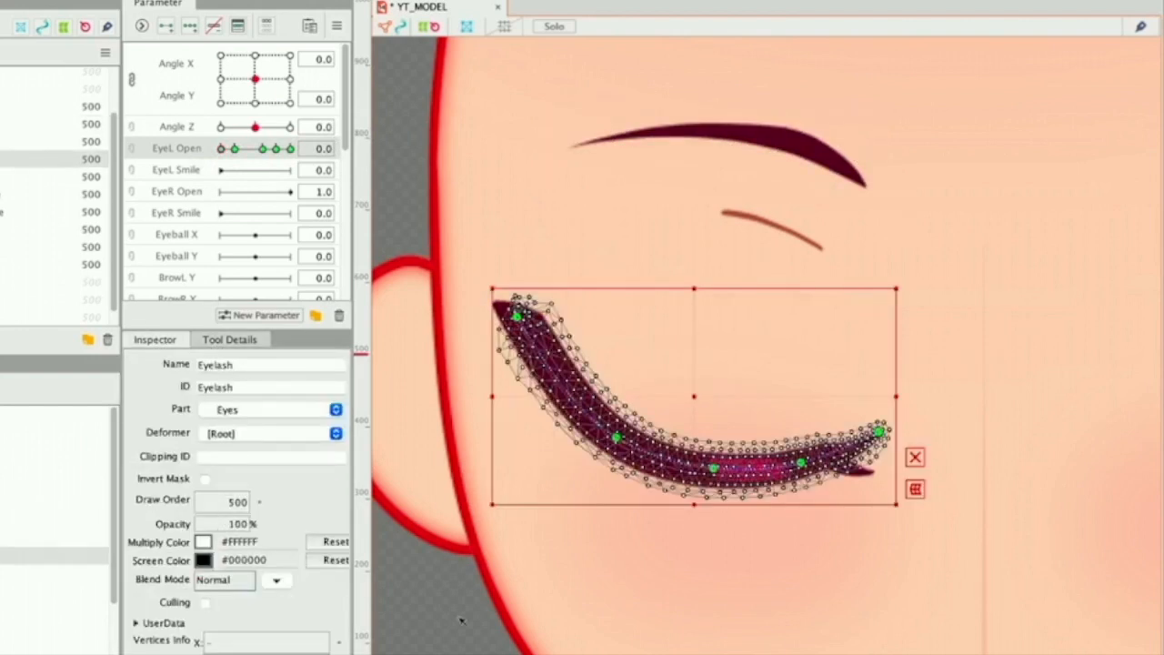
click(468, 571)
drag(221, 149, 295, 177)
Step: Add two keyforms for the Eye Squish Line on EyeL Open and, at 0, move it down toward the closed eyelash
click(771, 226)
drag(509, 356, 589, 354)
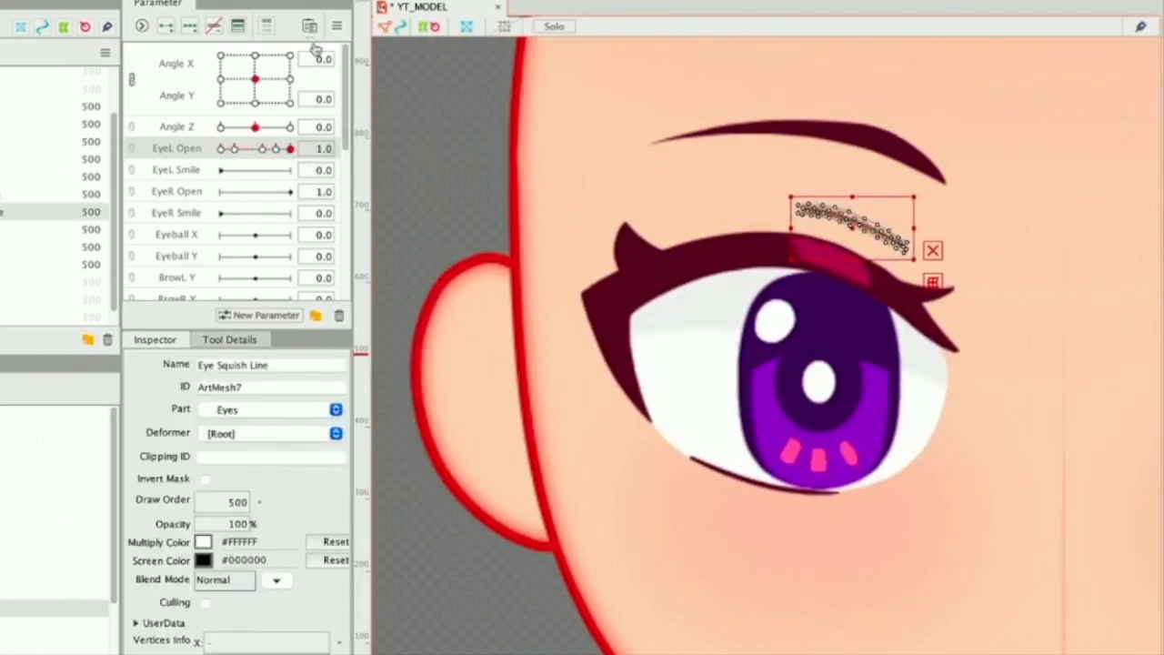
scroll(761, 244, up, 3)
drag(761, 244, 693, 241)
click(165, 27)
drag(290, 150, 214, 162)
scroll(512, 312, down, 6)
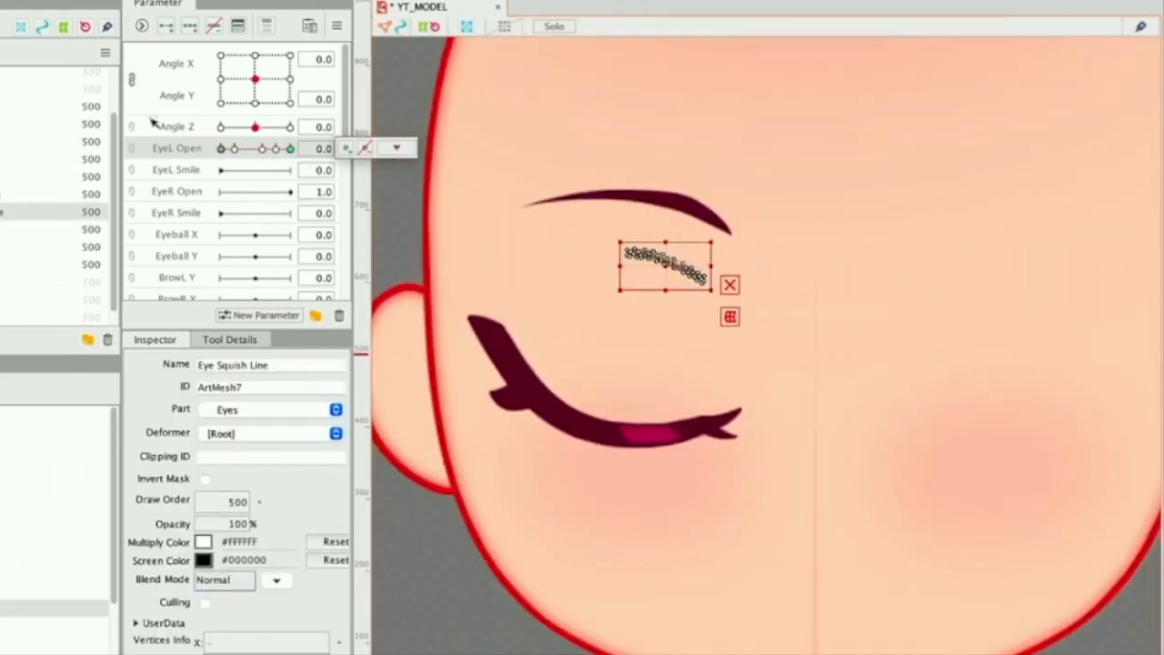
scroll(55, 182, up, 3)
scroll(649, 262, up, 3)
drag(680, 264, 680, 320)
scroll(672, 412, down, 3)
Step: Rotate the Eye Squish Line slightly clockwise at EyeL Open 0
click(674, 411)
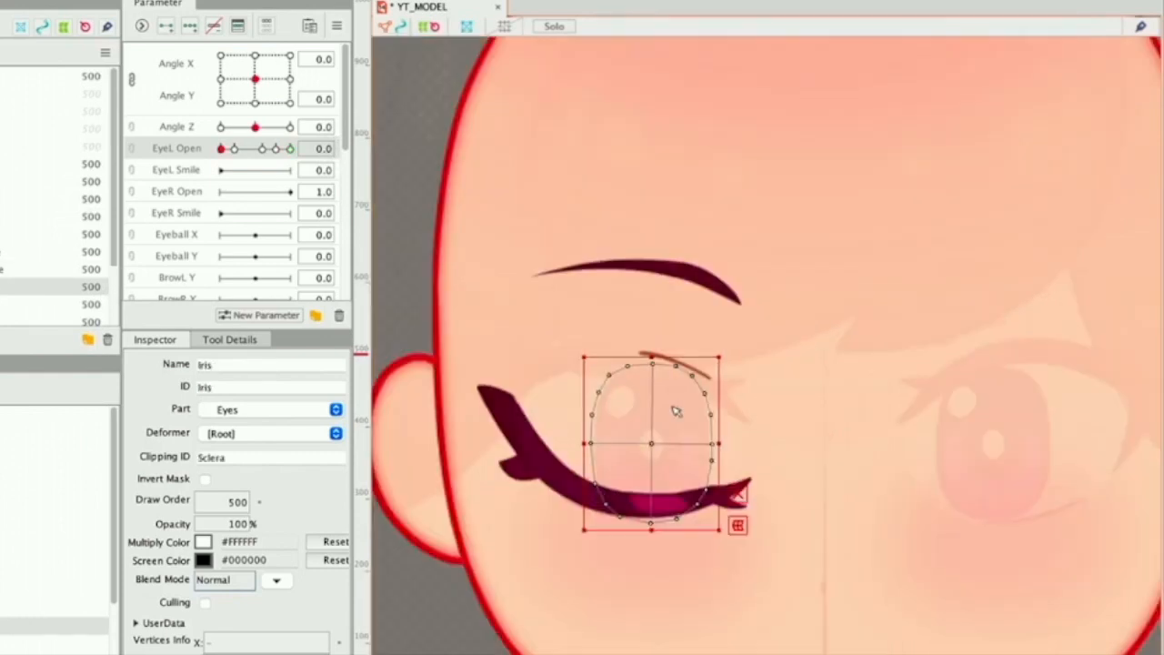
click(407, 297)
mouse_move(221, 149)
mouse_down()
mouse_move(331, 185)
mouse_move(225, 183)
mouse_move(293, 172)
mouse_move(218, 153)
mouse_up()
scroll(485, 400, down, 3)
scroll(421, 481, up, 5)
click(817, 264)
click(817, 266)
drag(749, 231, 753, 227)
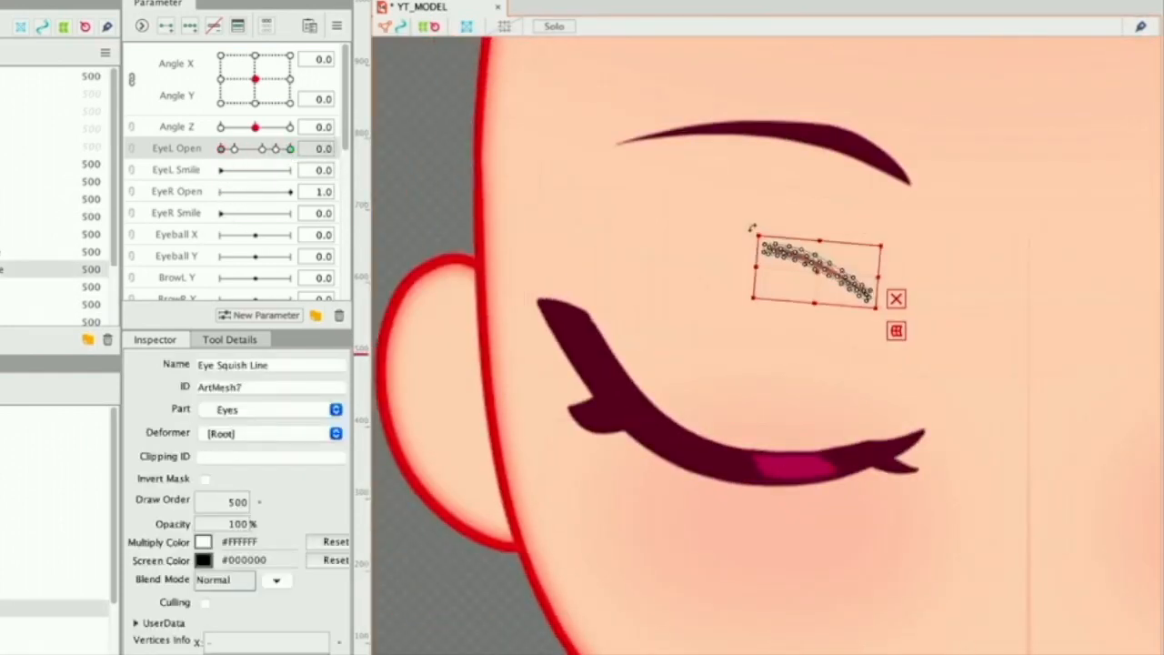
click(484, 600)
Step: At EyeL Open 0.6, push the Sclera mesh's inner edge outward beneath the eyelash tip
drag(221, 149, 262, 165)
scroll(878, 467, up, 4)
click(878, 468)
mouse_move(941, 350)
mouse_down()
mouse_move(926, 254)
mouse_move(915, 252)
mouse_up()
key(super+z)
key(b)
mouse_move(925, 314)
mouse_down()
mouse_move(937, 310)
mouse_move(949, 335)
mouse_up()
key(b)
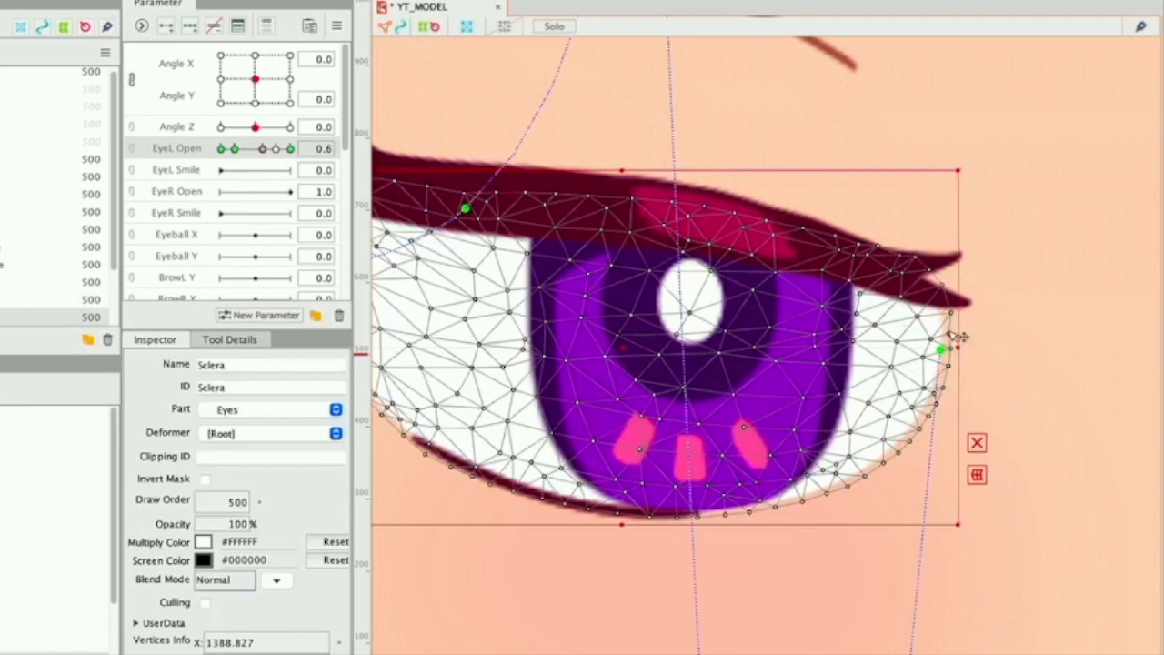
Step: At EyeL Open 0.2, reshape the Sclera mesh's inner corner to fit beneath the eyelash tip
drag(273, 148, 235, 151)
drag(938, 398, 938, 401)
scroll(938, 416, up, 3)
key(b)
mouse_move(858, 349)
mouse_down()
mouse_move(910, 346)
mouse_move(974, 280)
mouse_up()
key(b)
click(777, 174)
Step: Add an EyeL Open keyform at 0.6 for the Eye Shadow and move the shadow down with the lowered eyelash
mouse_move(235, 150)
mouse_down()
mouse_move(300, 167)
mouse_move(260, 178)
mouse_move(296, 173)
mouse_up()
scroll(810, 432, down, 5)
click(676, 314)
scroll(558, 262, up, 5)
scroll(557, 262, down, 3)
drag(518, 246, 466, 231)
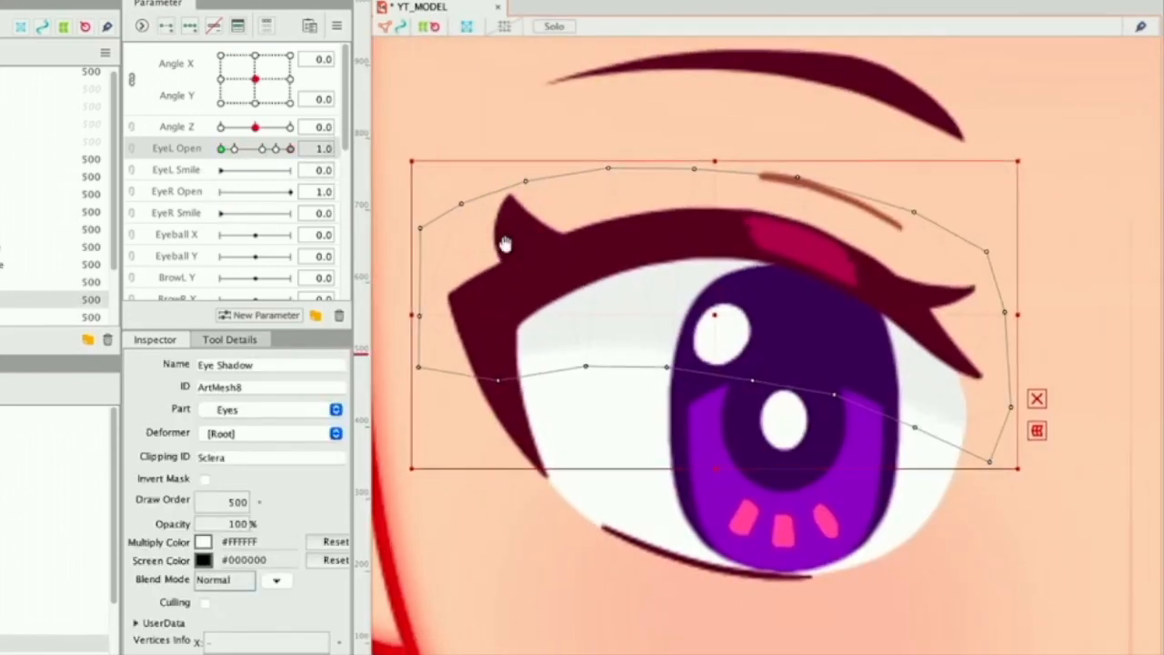
drag(274, 151, 263, 153)
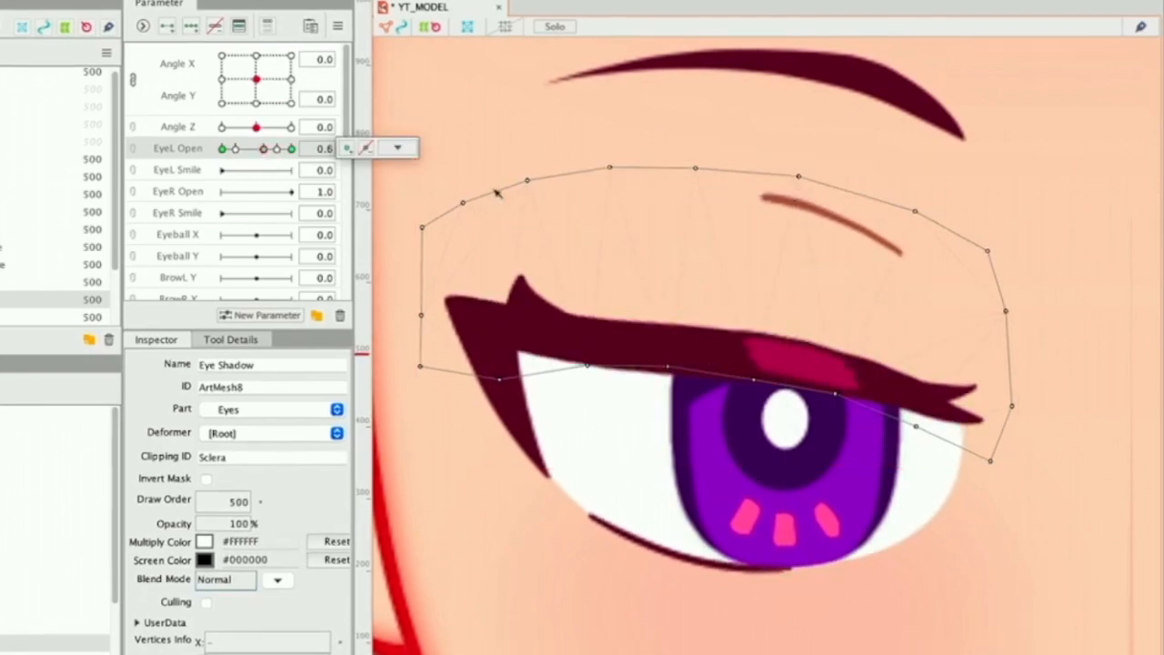
click(348, 150)
drag(716, 320, 716, 347)
Step: Add a deform path across the Eye Shadow's lower edge and use it to fit the shadow to the closed eye at EyeL Open 0
mouse_move(276, 149)
mouse_down()
mouse_move(241, 152)
mouse_move(347, 185)
mouse_up()
click(655, 316)
click(913, 5)
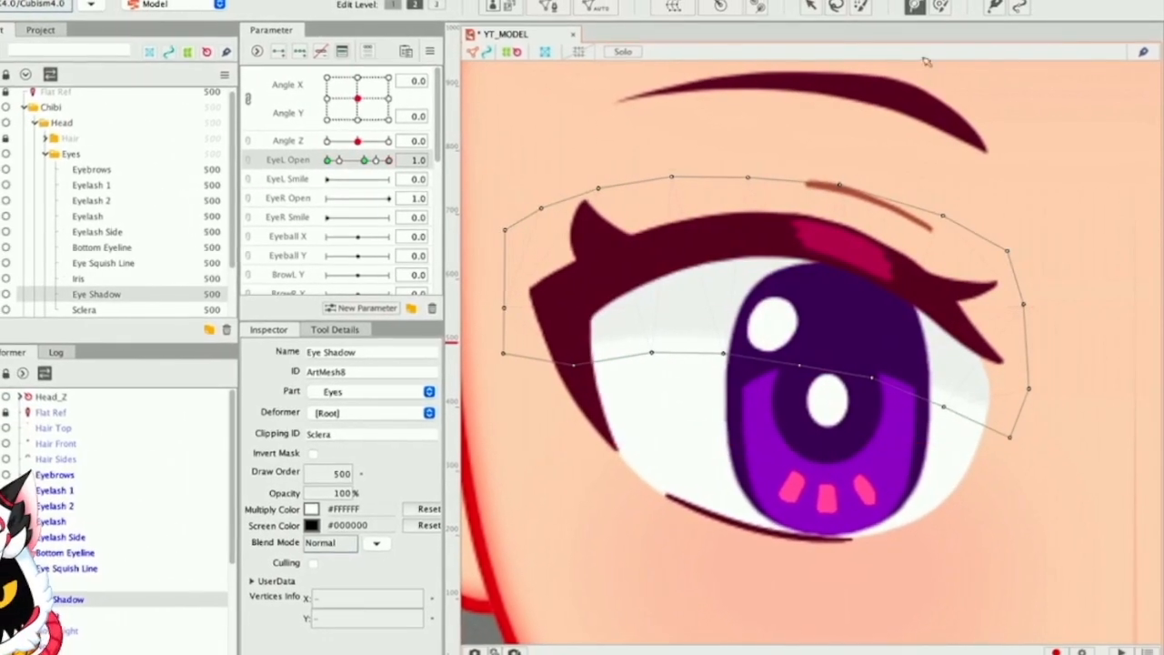
click(1009, 438)
click(503, 352)
drag(791, 399, 784, 352)
click(810, 6)
drag(426, 166, 405, 166)
right_click(370, 166)
click(370, 165)
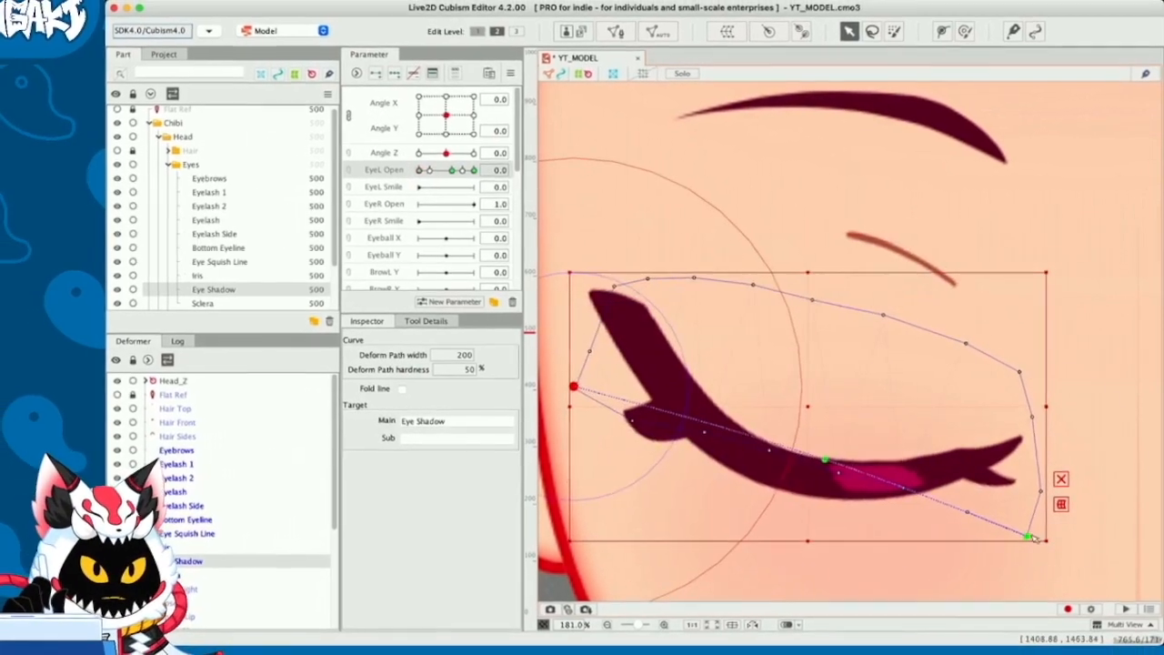
Step: Deselect the Eye Shadow and sweep EyeL Open between closed and open to check the blink
drag(410, 168, 498, 174)
key(Escape)
scroll(650, 403, down, 5)
scroll(655, 403, up, 2)
drag(695, 398, 726, 389)
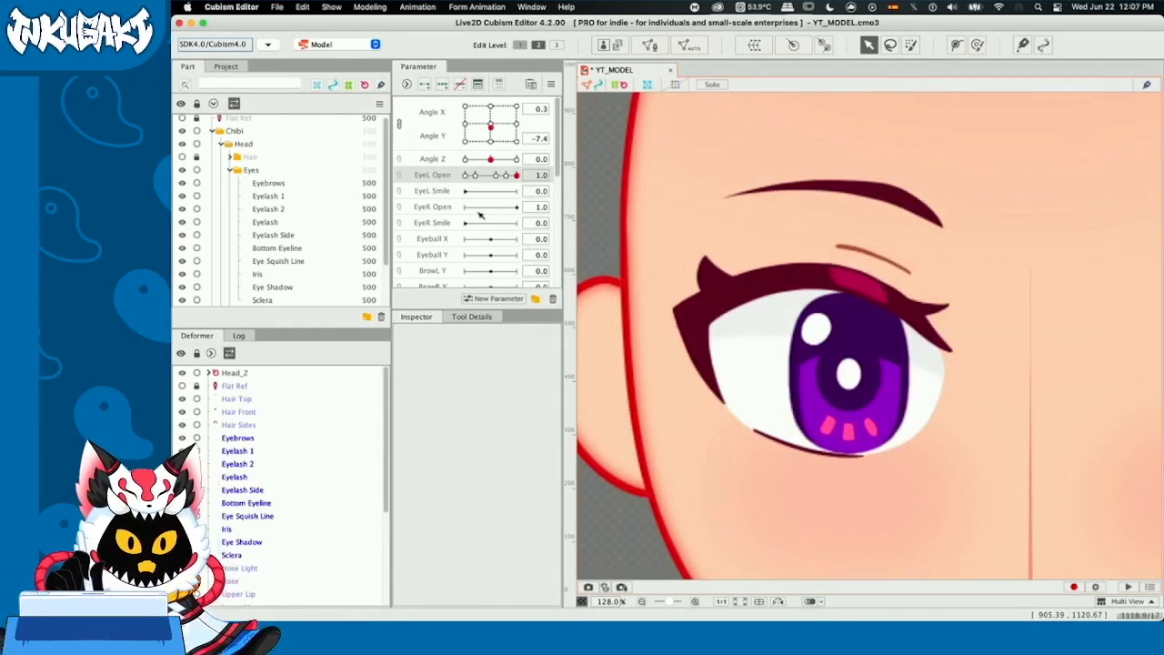
drag(516, 175, 522, 208)
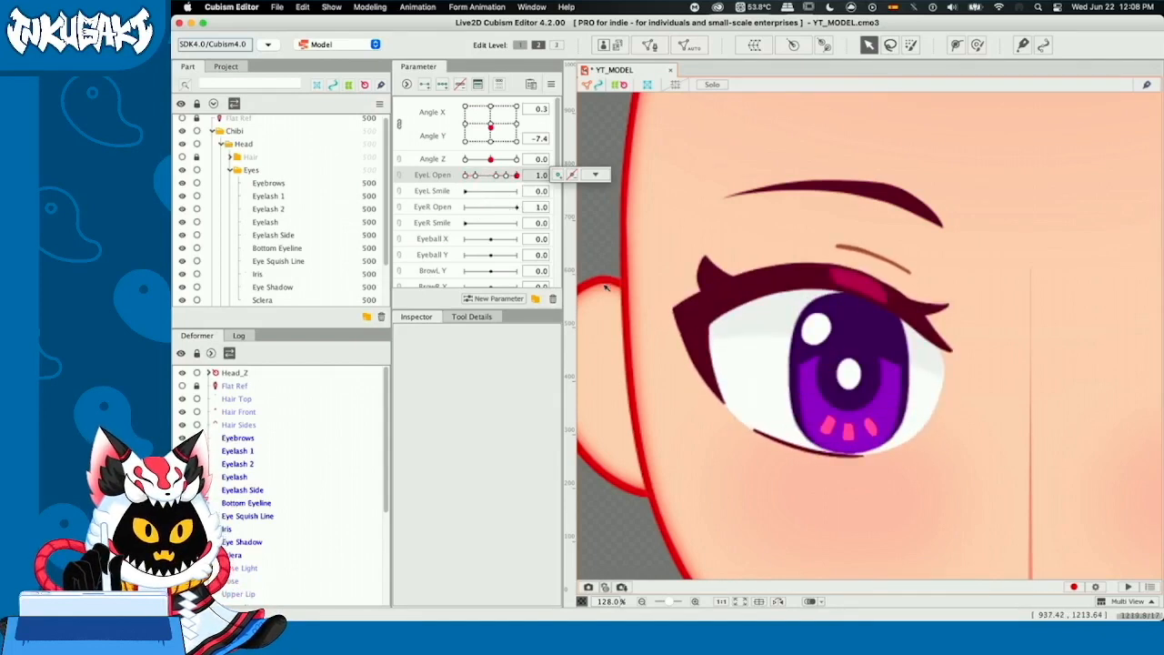
click(802, 386)
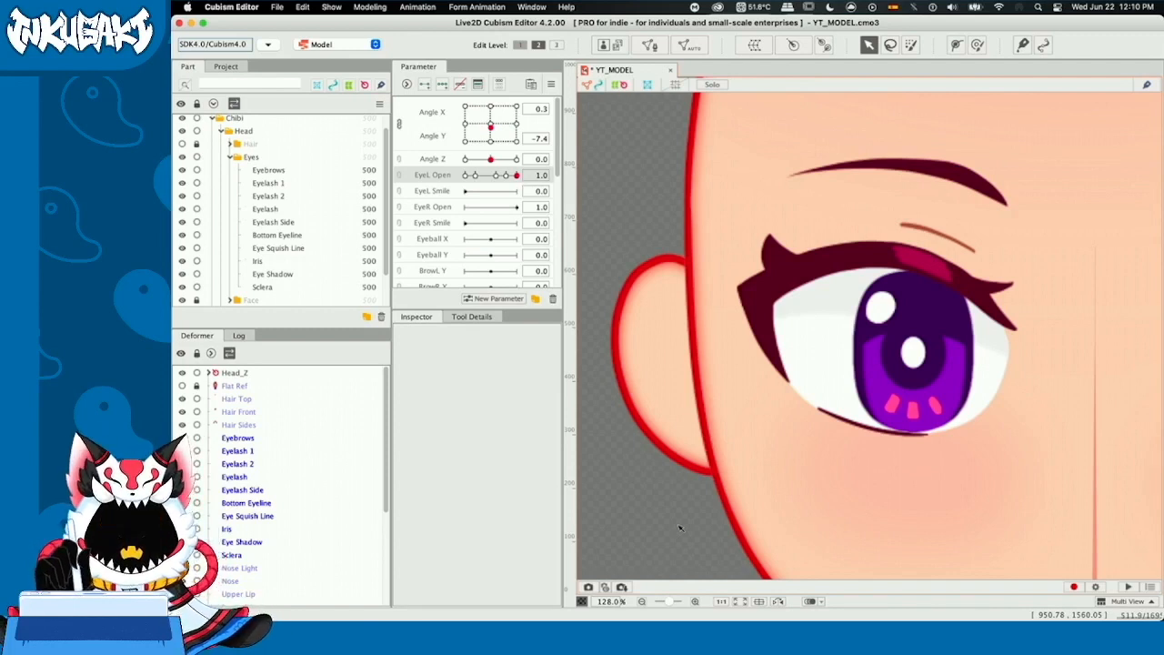
Step: Create a warp deformer named WD_Iris_L_XY as the parent of the Iris, in the Eyes part with 5 × 5 conversion divisions
click(884, 373)
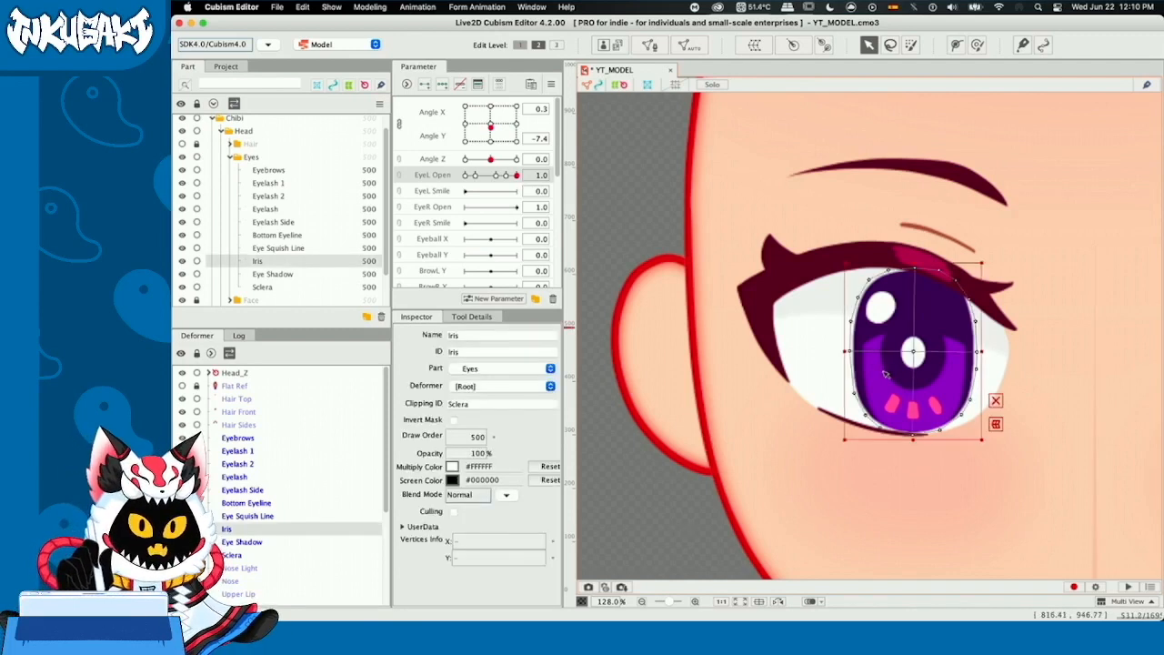
click(752, 45)
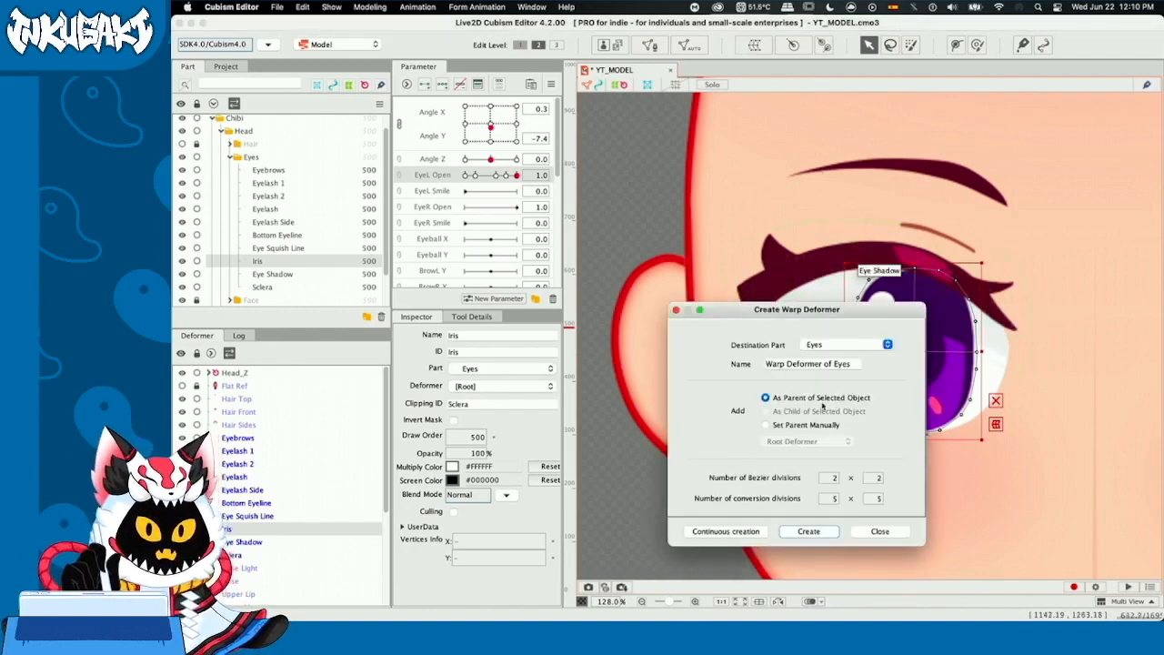
drag(852, 364, 735, 365)
text(WD_Iris_L_XY)
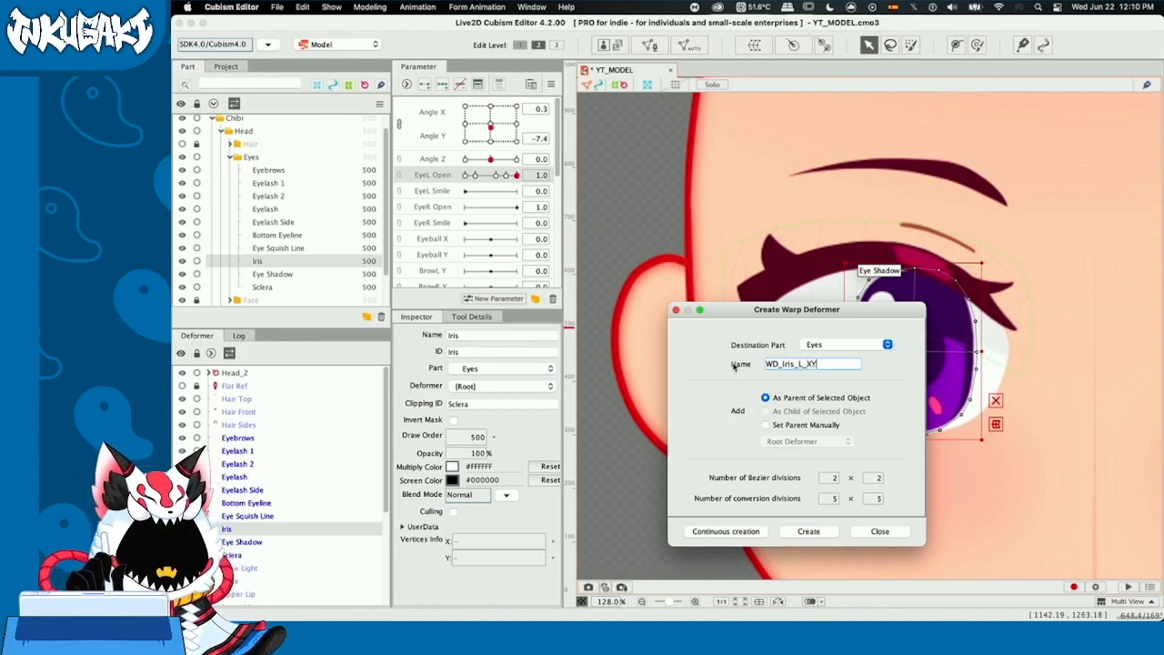
click(804, 531)
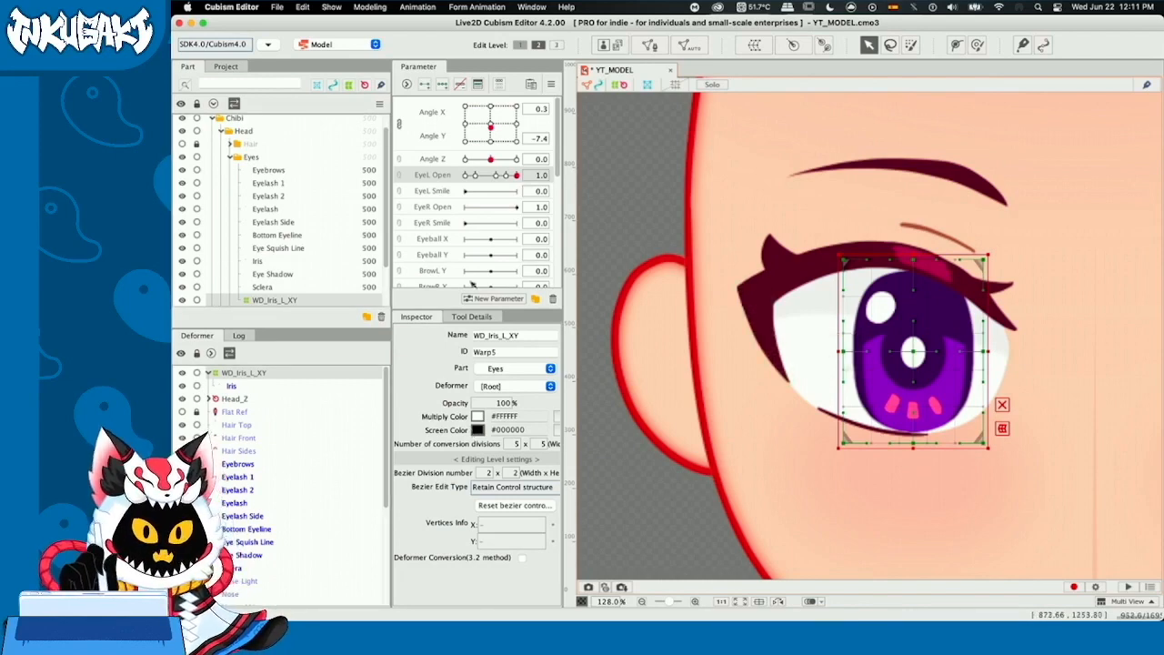
Step: Add three Eyeball X keyforms to WD_Iris_L_XY, shifting the iris toward the ear at -1.0 and toward the nose at 1.0
scroll(437, 218, down, 2)
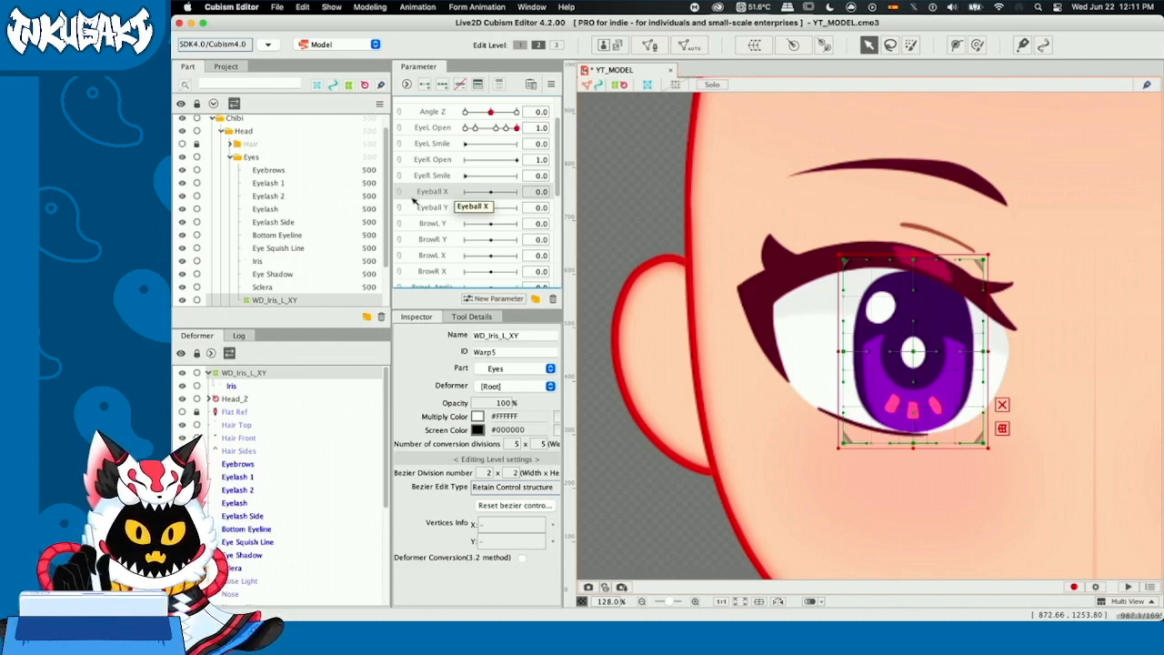
click(438, 90)
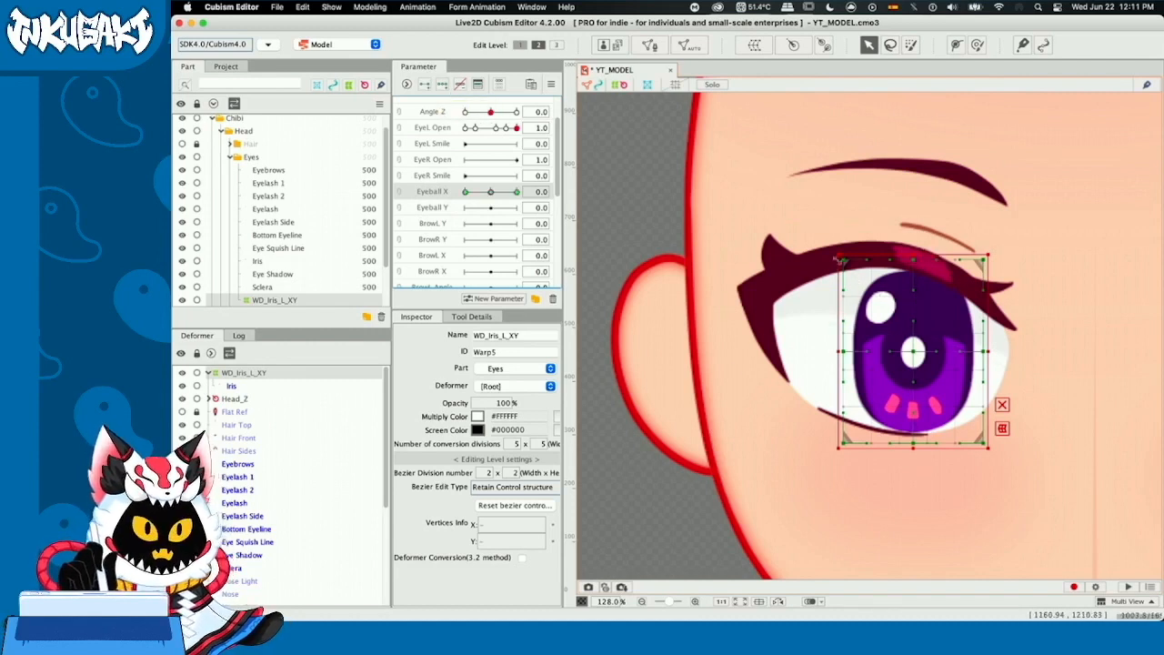
click(465, 192)
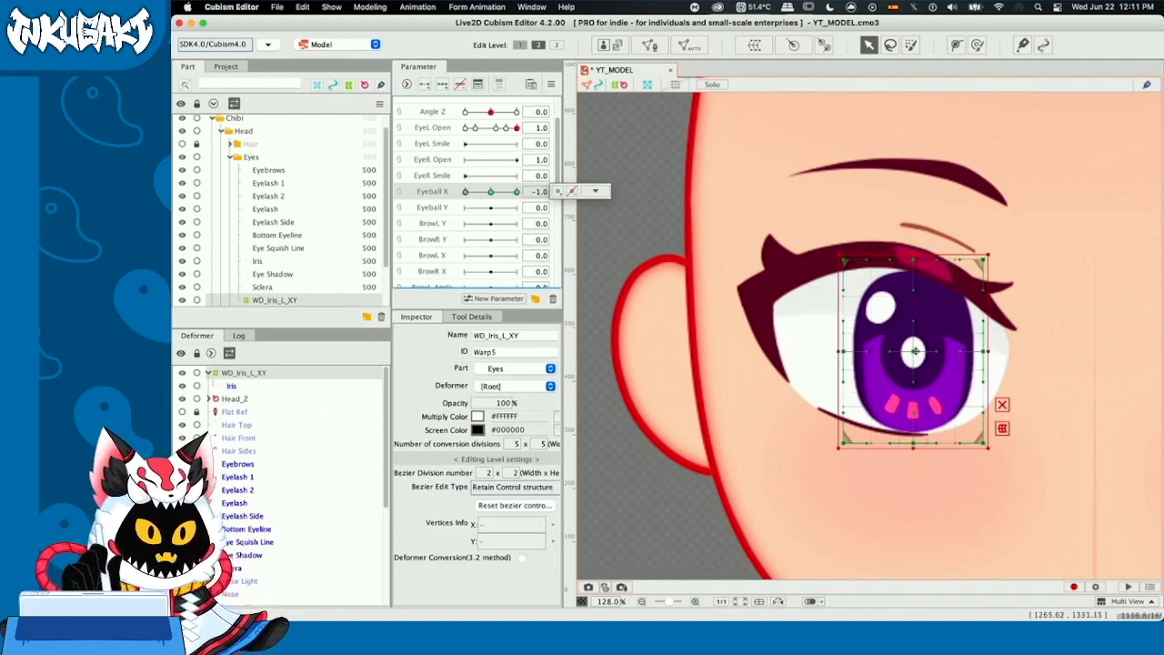
drag(914, 350, 852, 351)
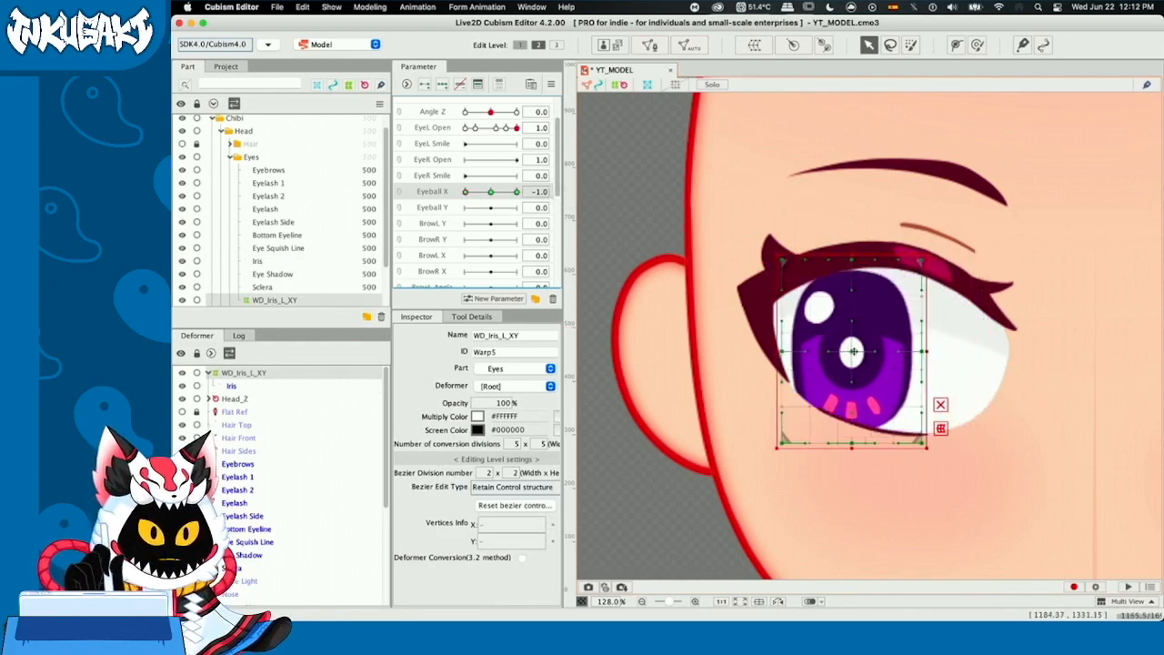
click(517, 192)
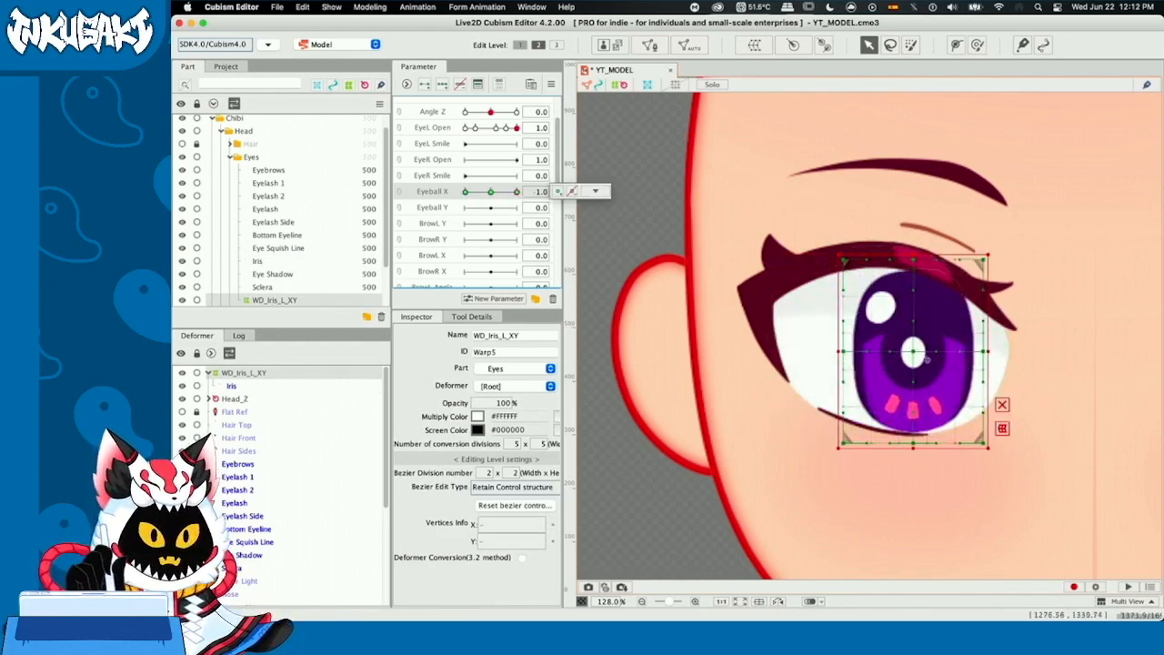
drag(914, 350, 968, 353)
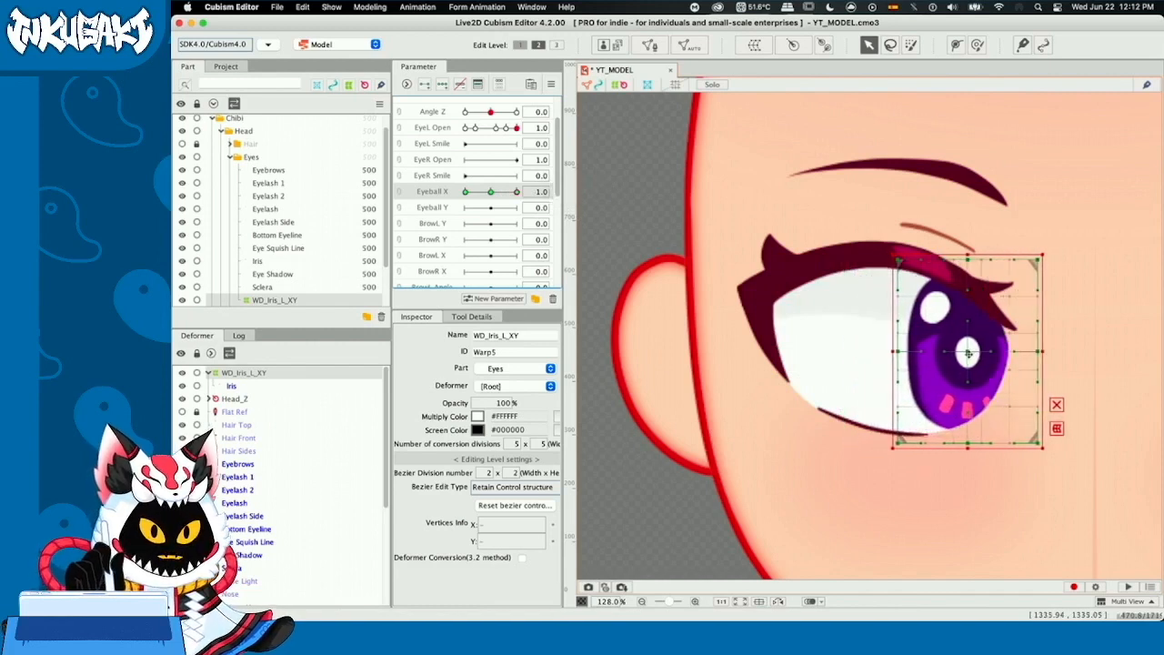
click(490, 191)
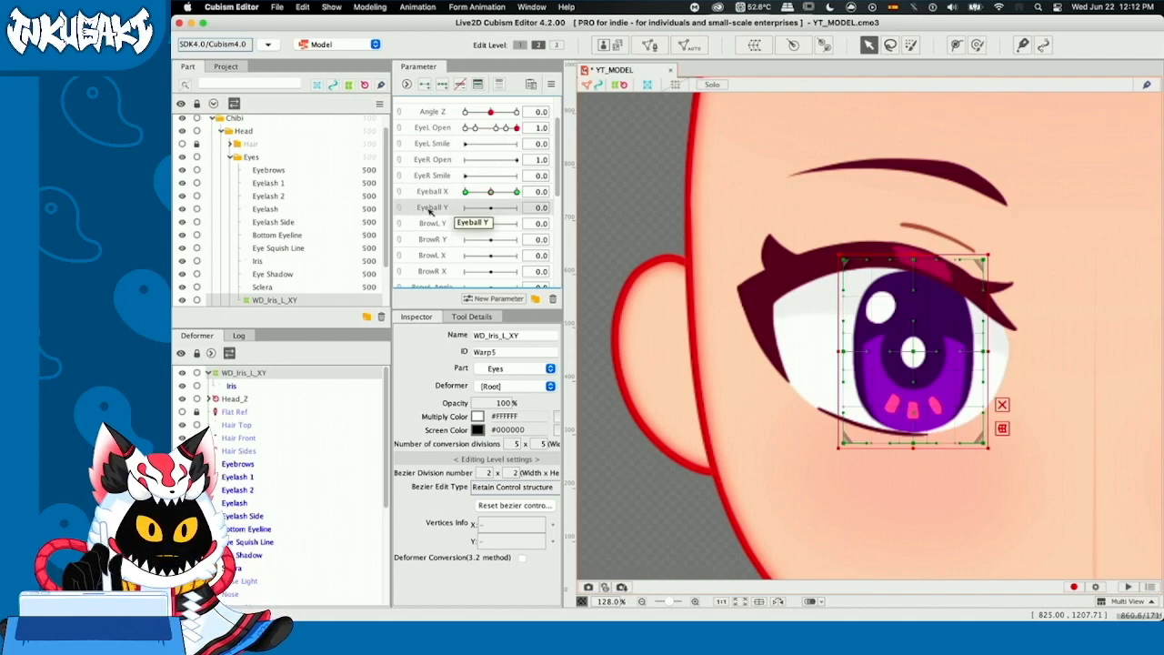
Step: Add three Eyeball Y keyforms to WD_Iris_L_XY, moving the iris down at -1.0 and up at 1.0
click(443, 85)
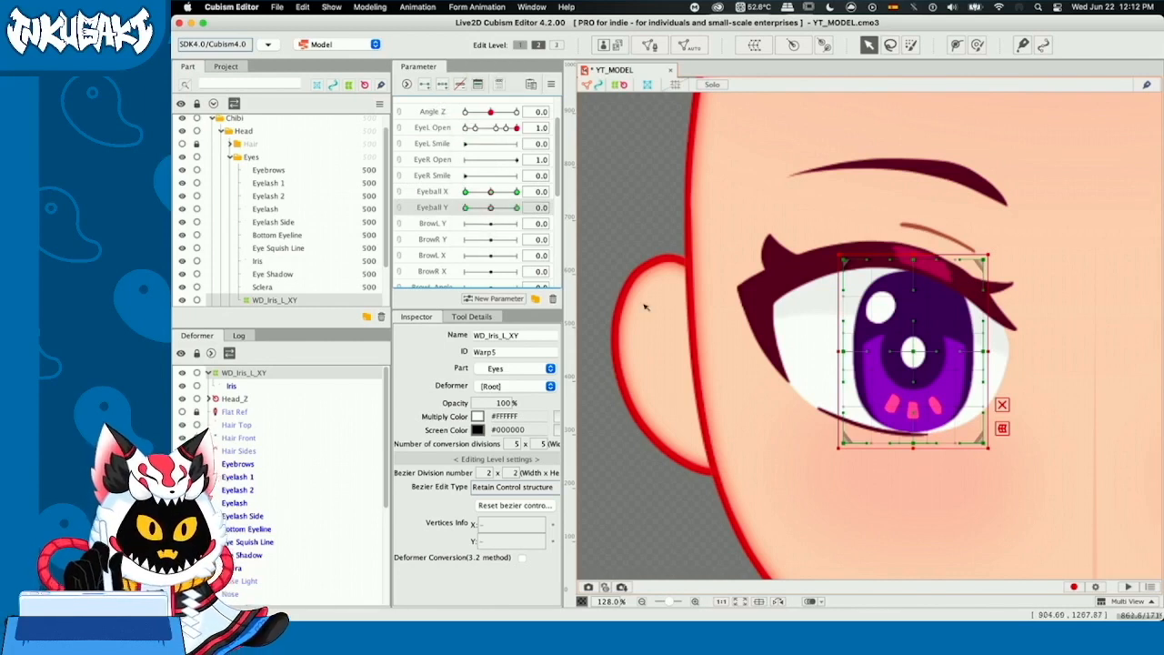
drag(914, 355, 916, 393)
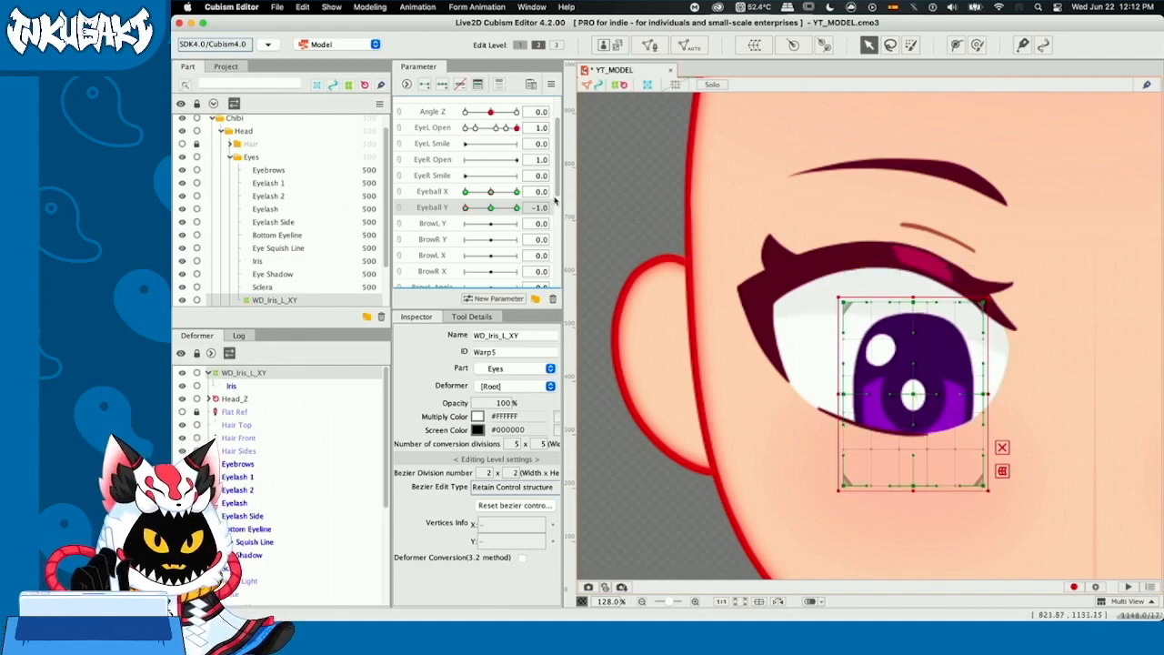
click(516, 207)
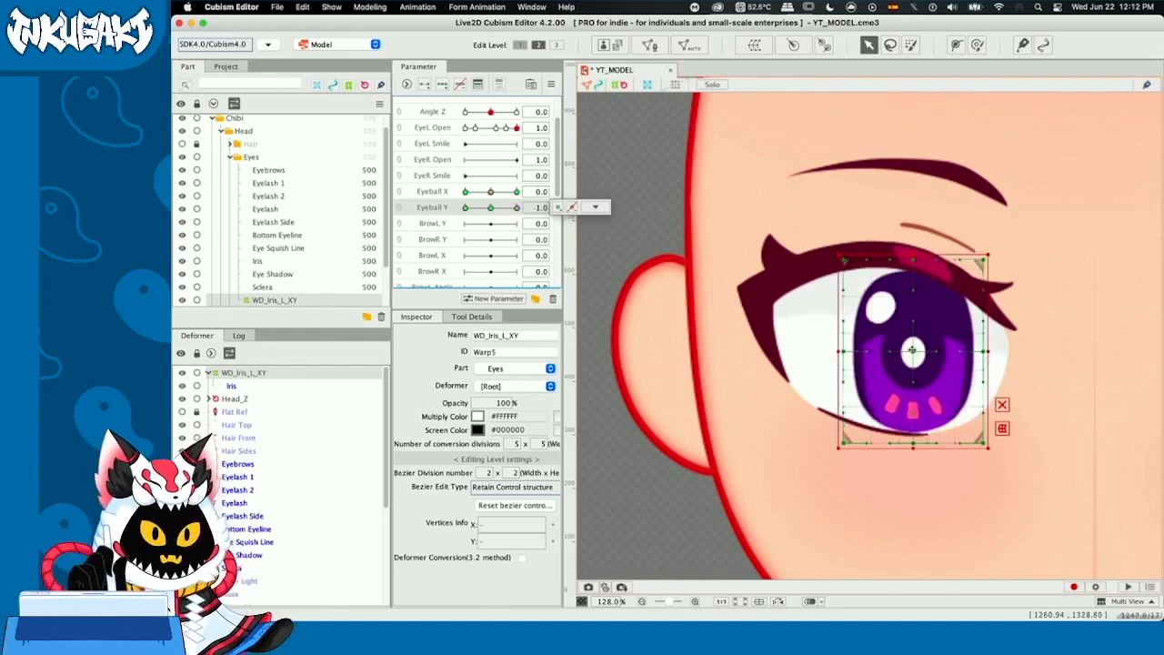
drag(912, 350, 912, 305)
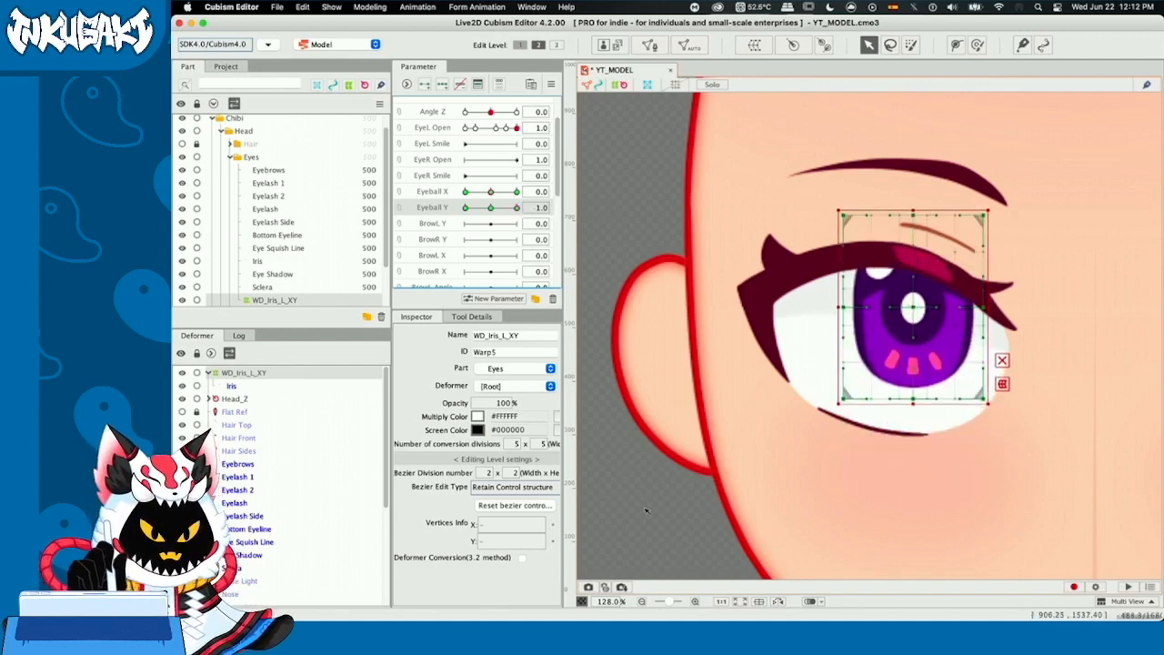
click(646, 511)
click(515, 207)
click(490, 209)
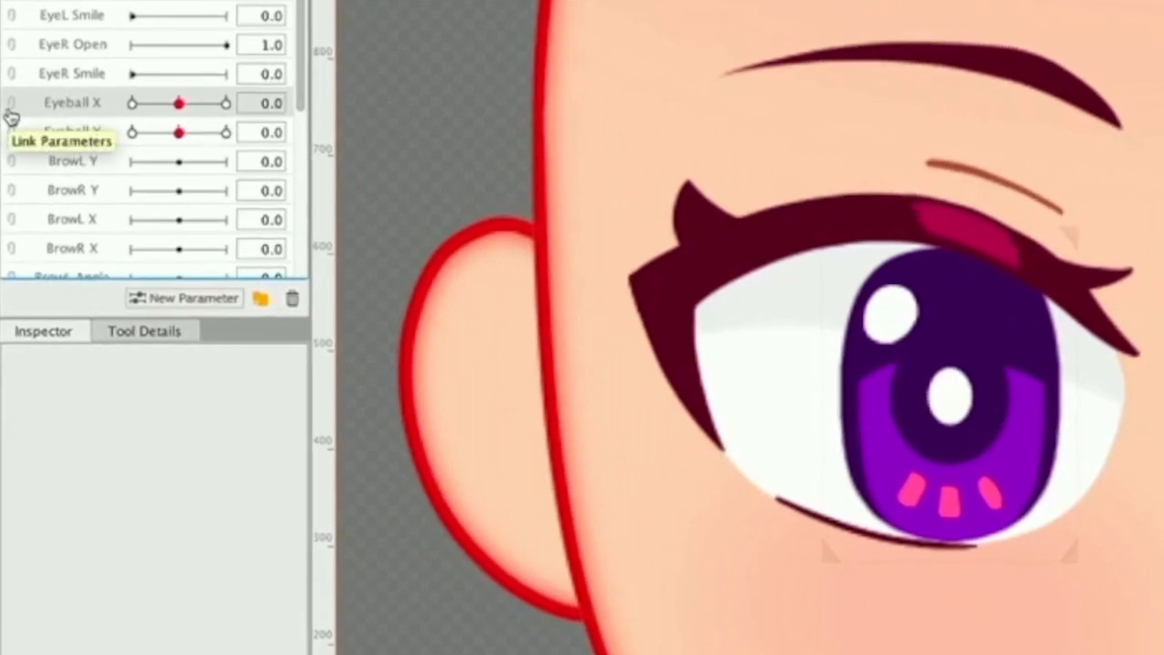
Step: Link Eyeball X with Eyeball Y and select the WD_Iris_L_XY deformer keyed to them
click(11, 116)
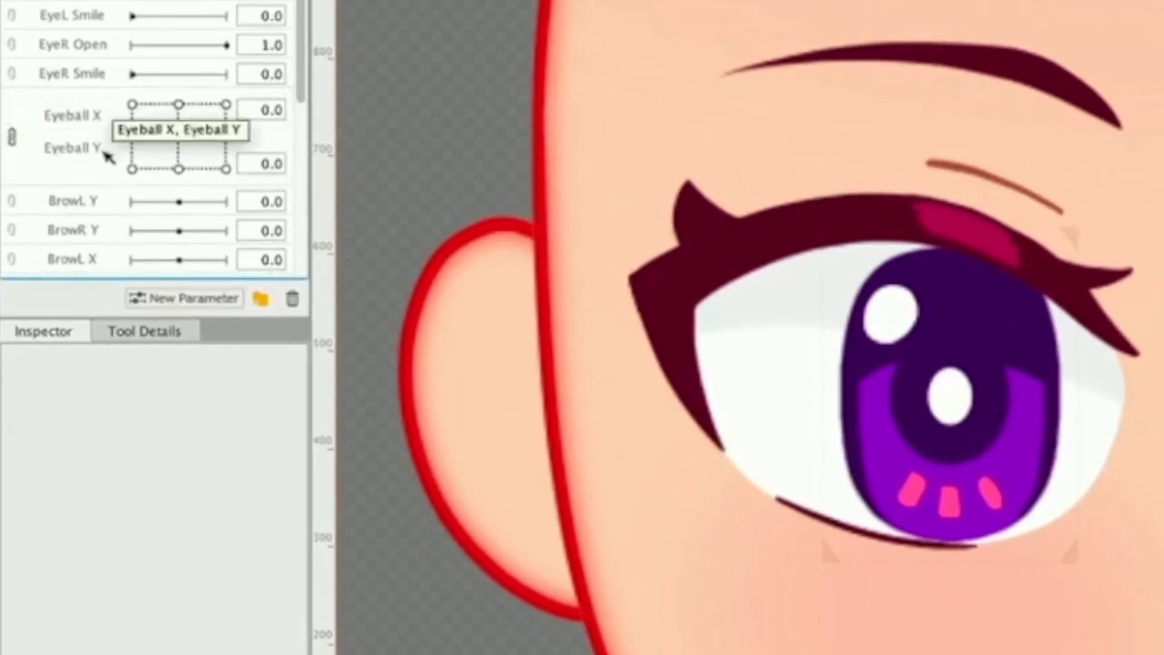
mouse_move(177, 137)
mouse_down()
mouse_move(228, 137)
mouse_move(216, 117)
mouse_move(169, 153)
mouse_move(178, 137)
mouse_up()
click(369, 103)
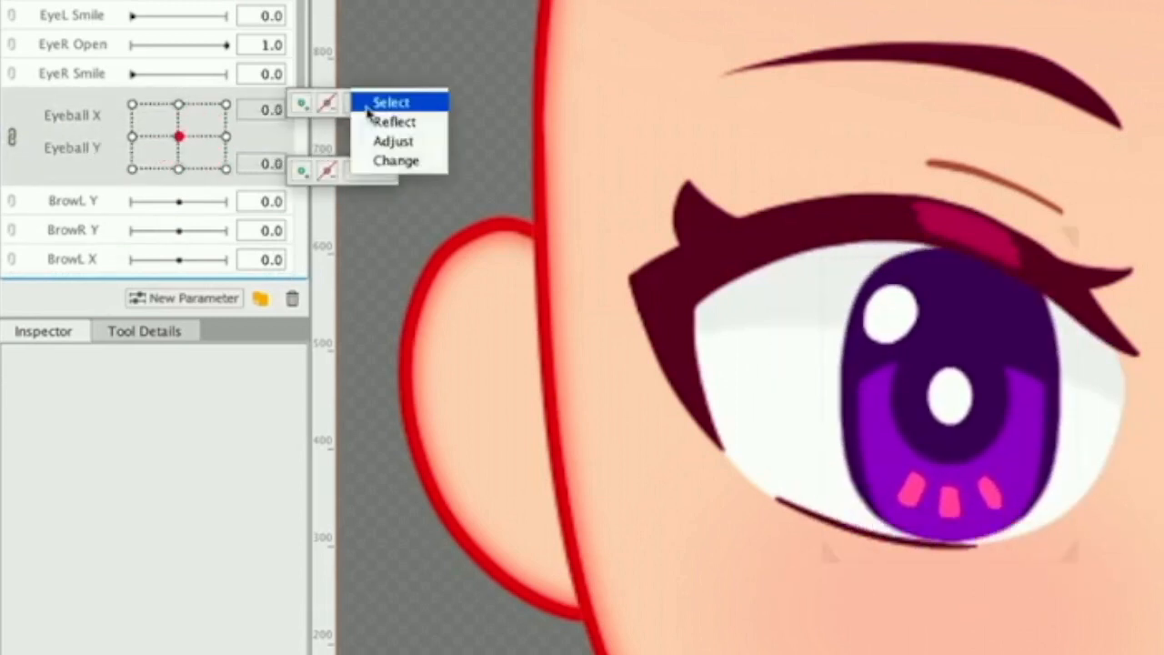
click(371, 103)
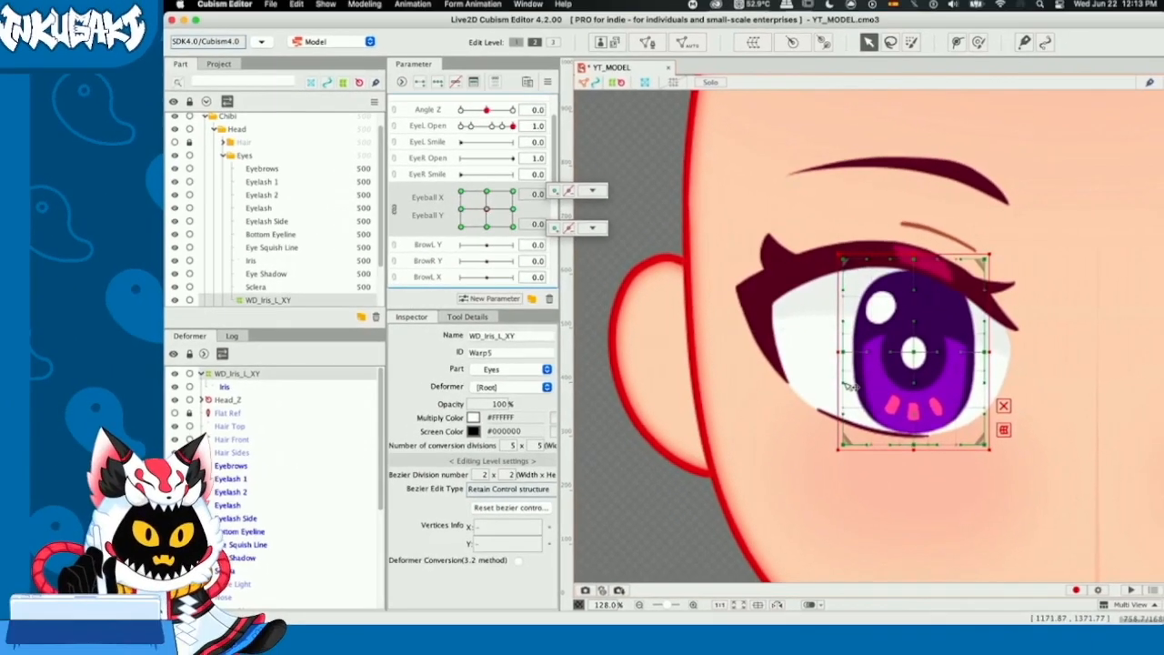
Step: Synthesize the corners of Eyeball X and Eyeball Y for the selected deformer, overwriting all four corner keys with the default value as reference
click(356, 8)
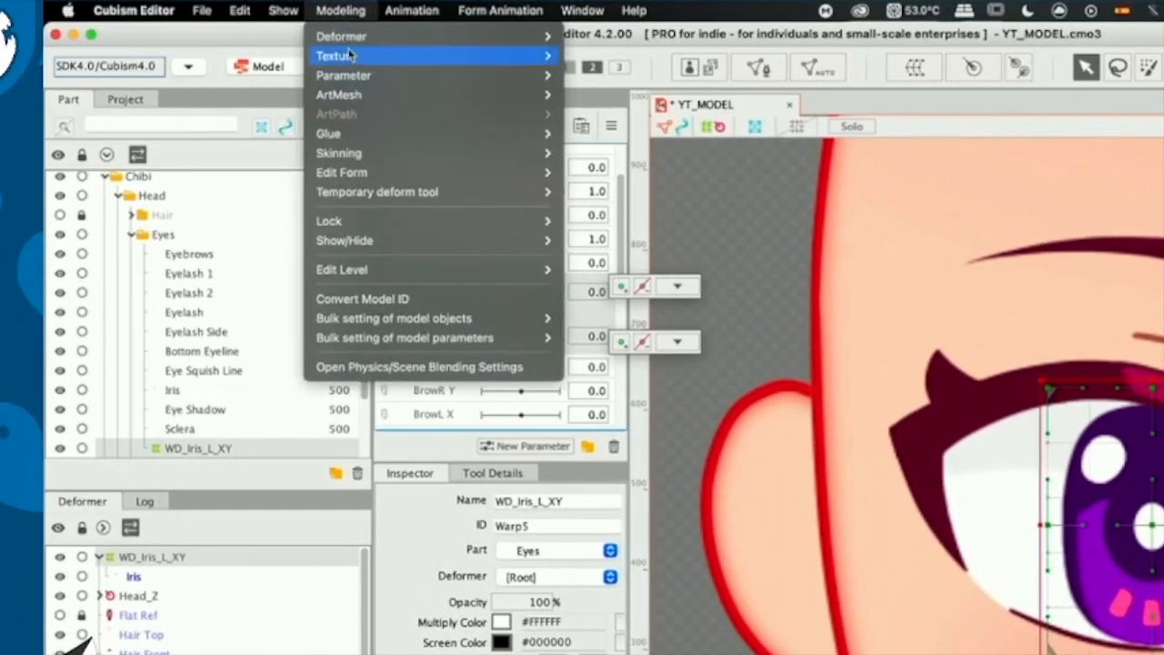
mouse_move(358, 72)
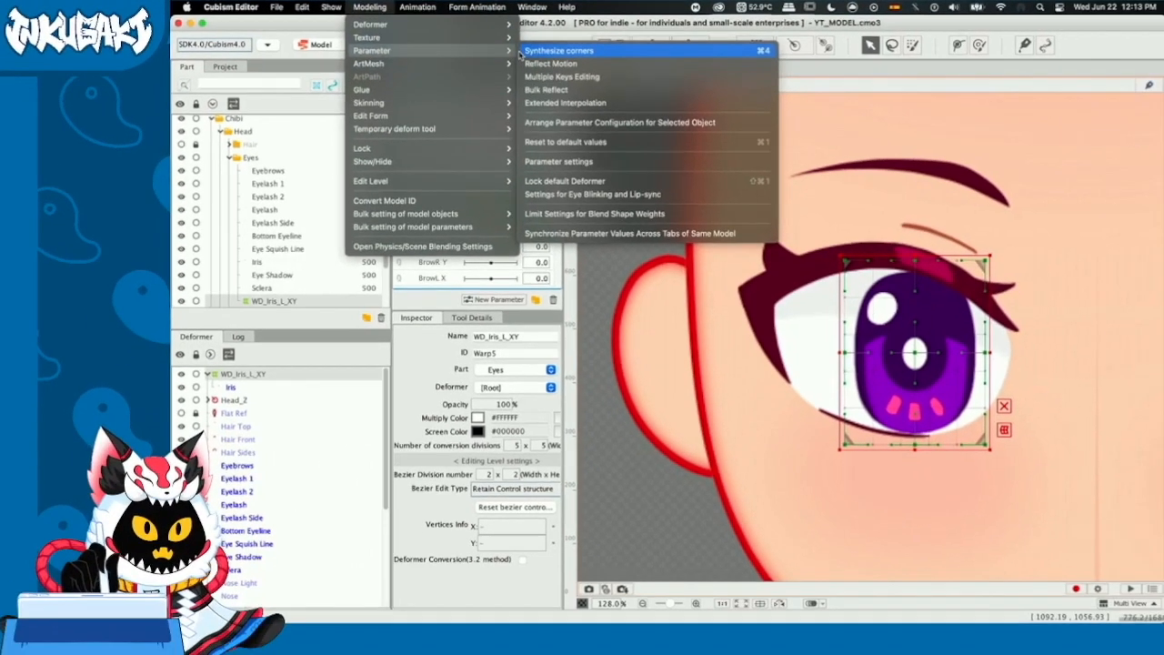
click(555, 57)
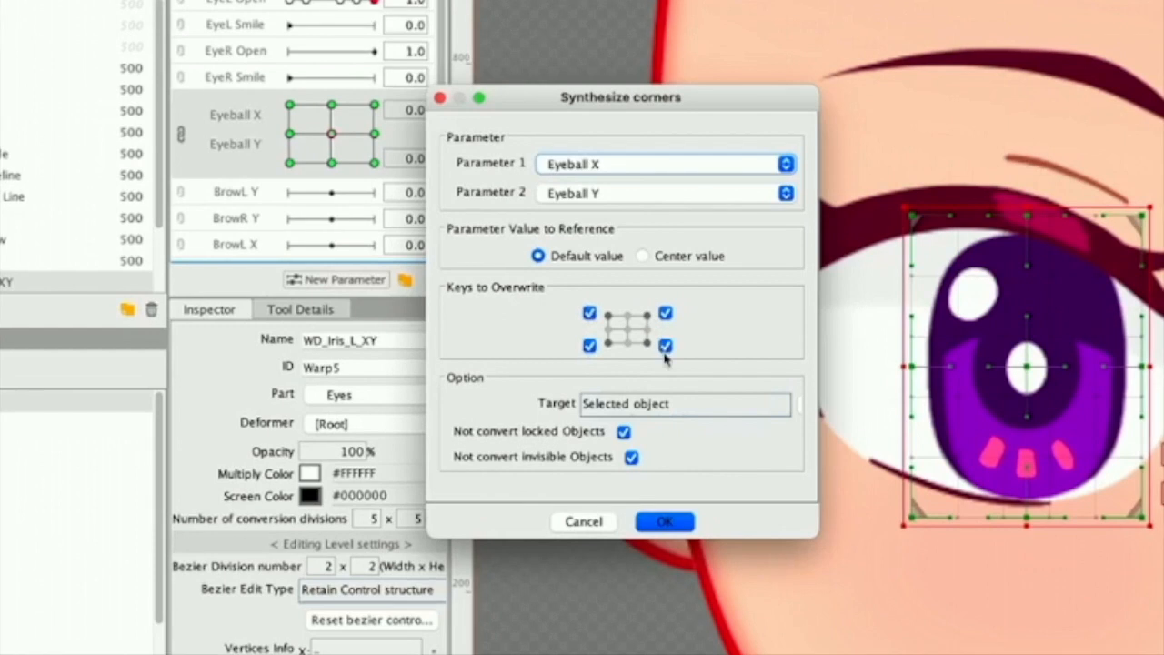
click(672, 347)
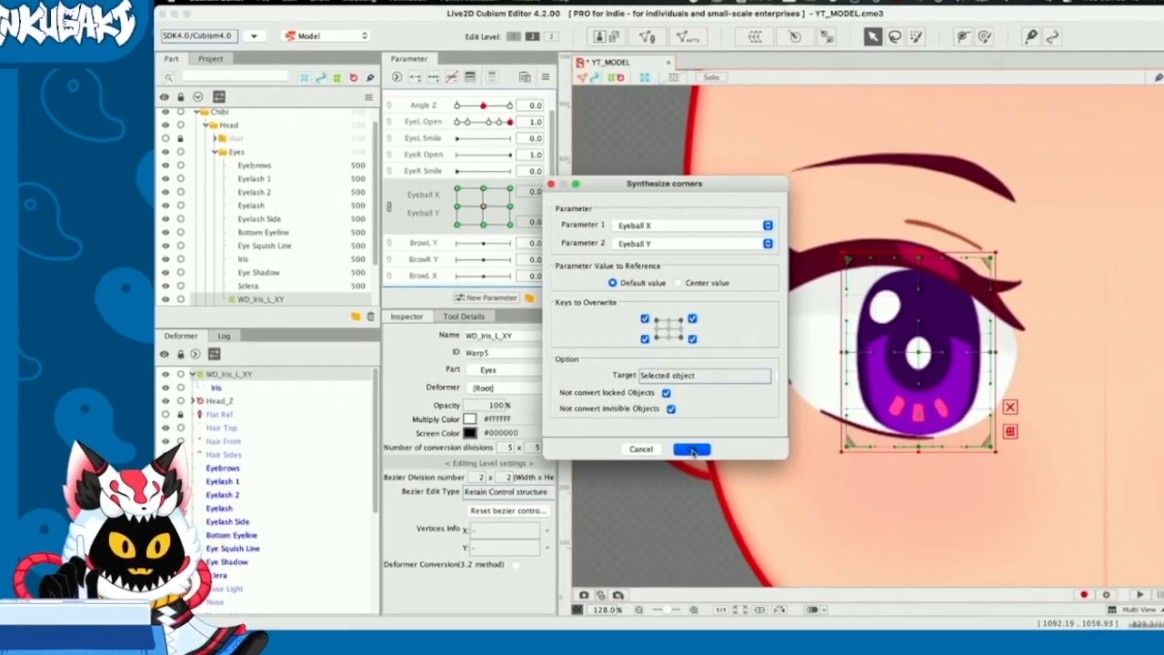
click(665, 521)
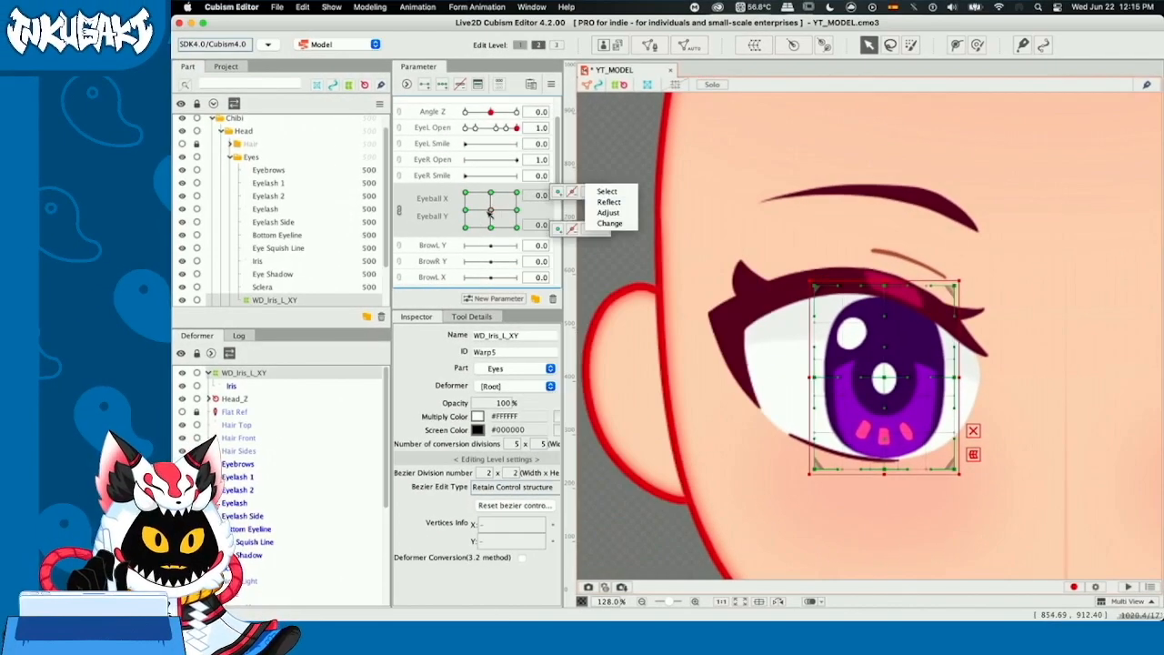
Step: Test the iris movement with Eyeball X and Y while stepping EyeL Open through its open, half-closed and closed keys
mouse_move(489, 212)
mouse_down()
mouse_move(502, 223)
mouse_move(505, 193)
mouse_move(482, 192)
mouse_move(491, 210)
mouse_up()
drag(516, 128, 505, 129)
drag(489, 212, 492, 289)
click(496, 129)
click(476, 129)
click(490, 210)
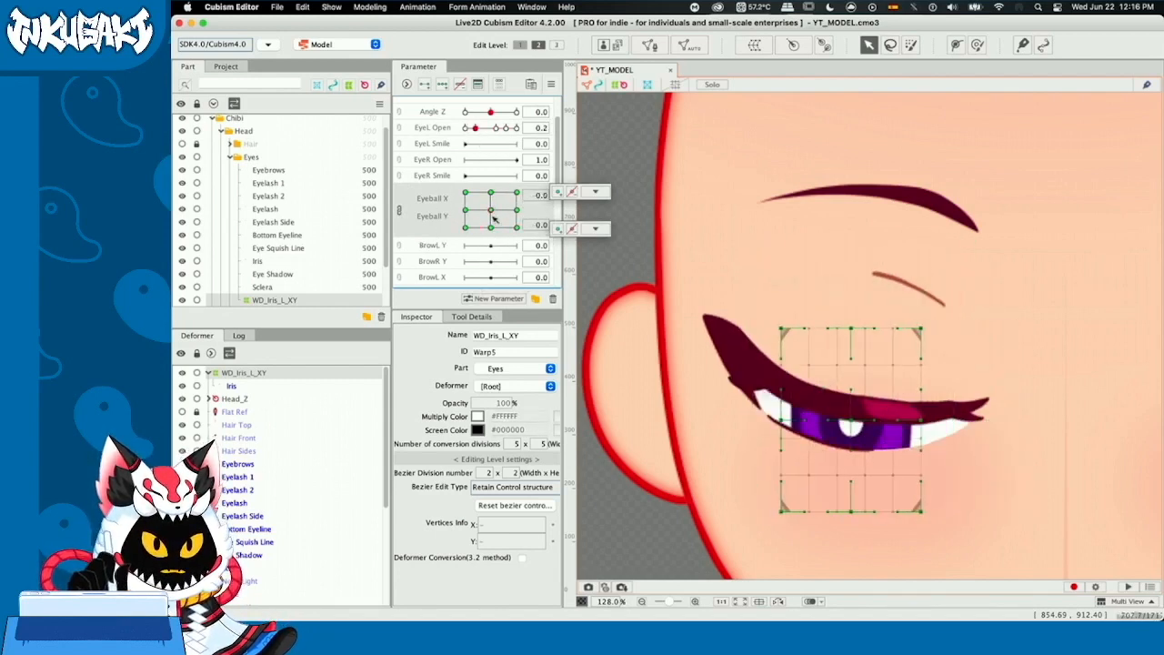
click(465, 127)
click(496, 128)
Step: With EyeL Open at 0.6 and Eyeball Y at 1.0, move the WD_Iris_L_XY deformer further up and check the gaze
mouse_move(491, 211)
mouse_down()
mouse_move(461, 191)
mouse_move(518, 229)
mouse_move(438, 262)
mouse_move(498, 195)
mouse_move(511, 196)
mouse_move(479, 195)
mouse_move(492, 198)
mouse_up()
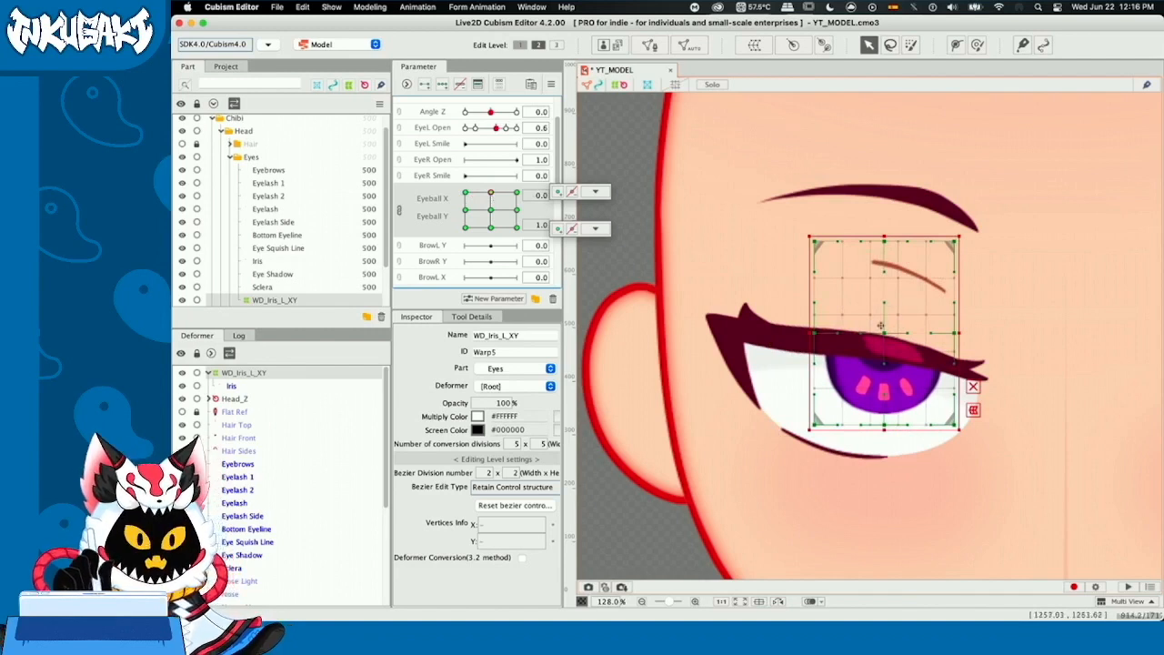
drag(882, 326, 882, 282)
mouse_move(491, 192)
mouse_down()
mouse_move(502, 216)
mouse_move(480, 207)
mouse_up()
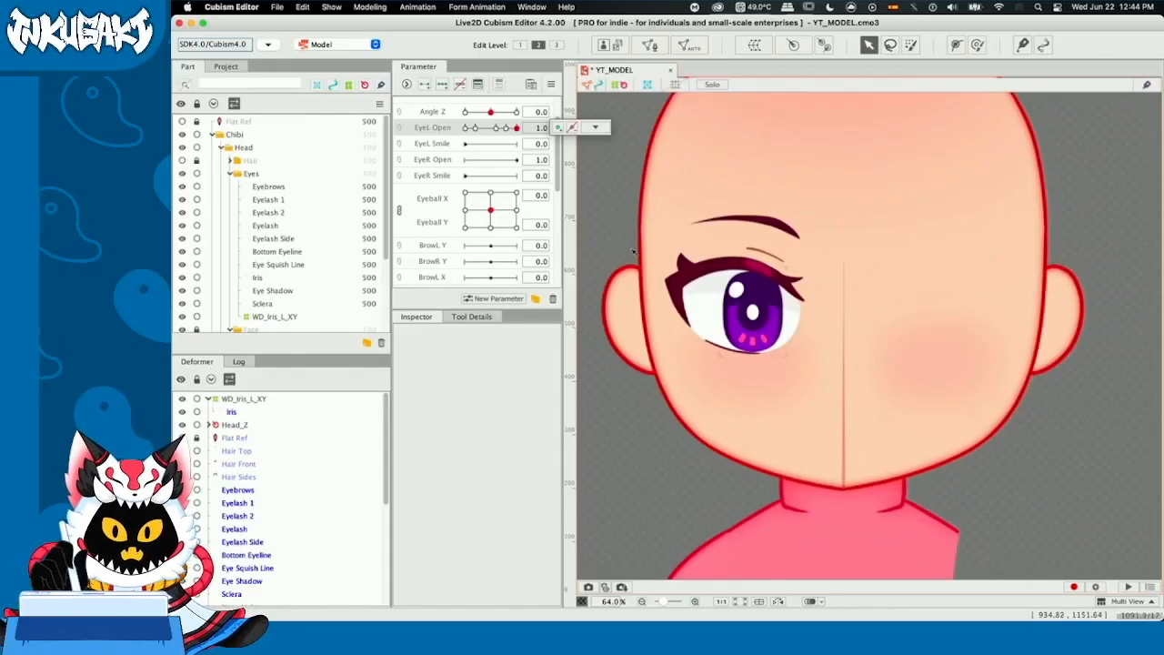
Step: Group everything from Eyelash 1 through the WD_Iris_L_XY deformer into a new part named Eye_L
click(267, 199)
scroll(266, 201, down, 2)
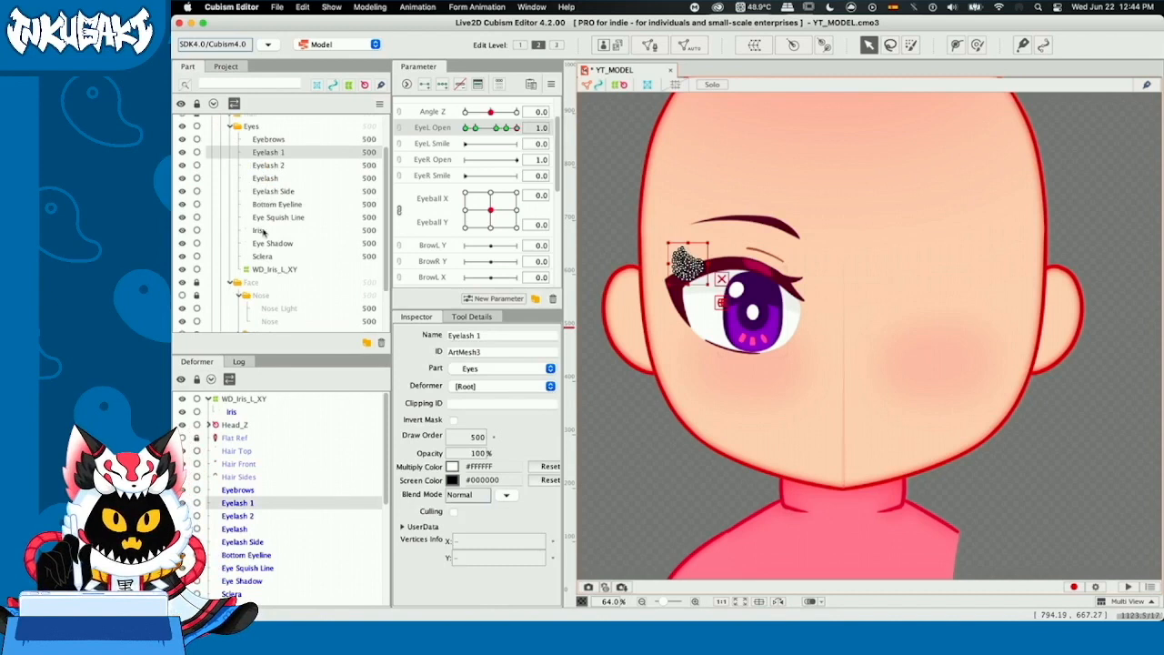
shift+click(273, 270)
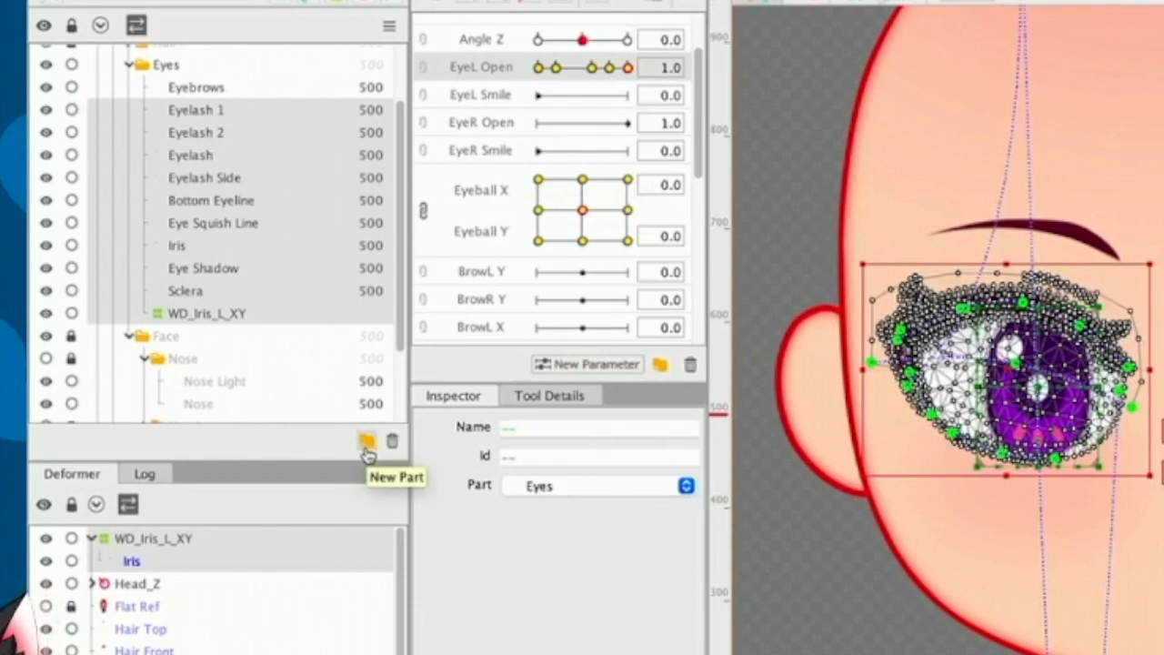
click(366, 443)
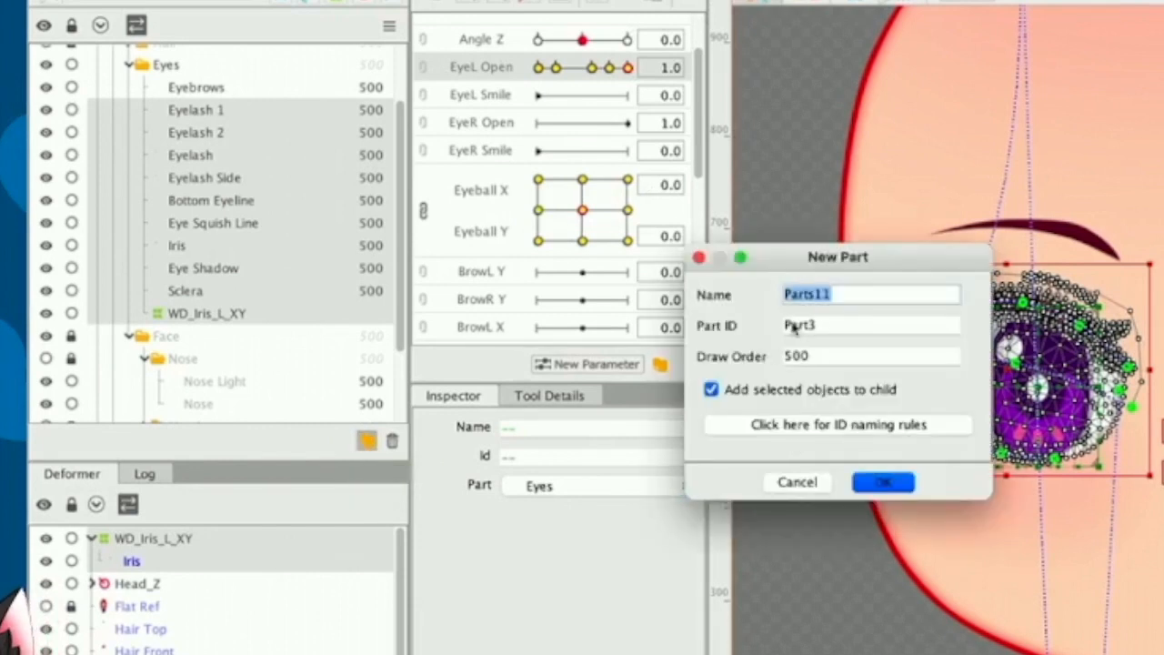
text(Eye_L)
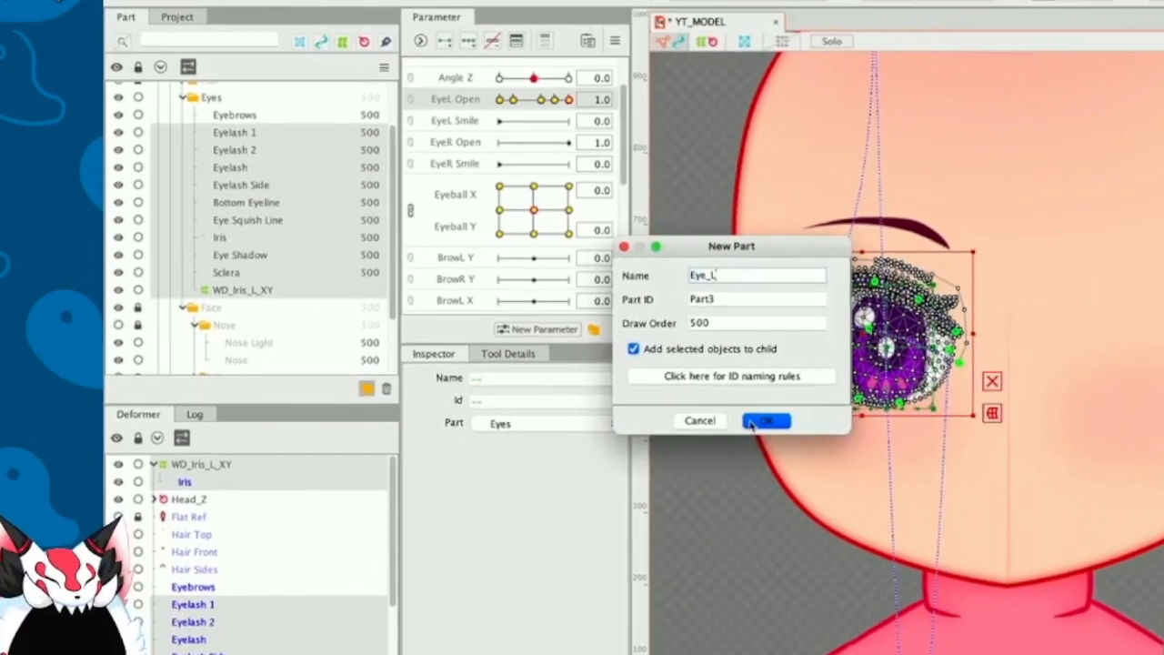
click(866, 484)
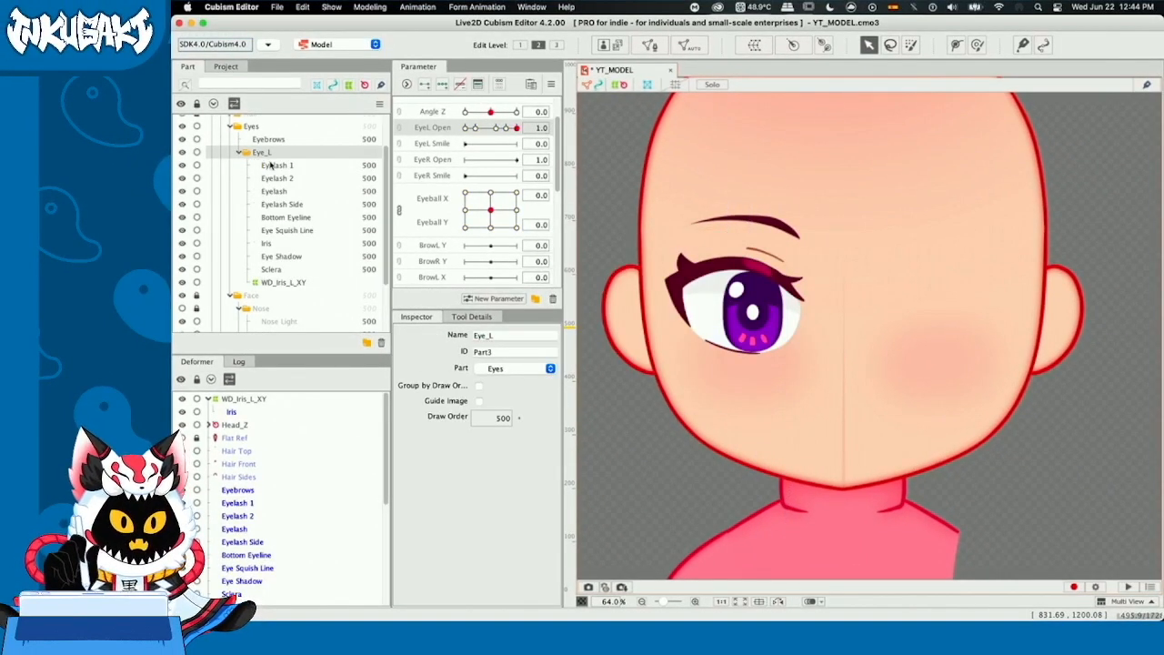
Step: Try to create a parent warp deformer named WD_eye_L around all objects in the Eye_L part, including WD_Iris_L_XY
click(271, 165)
shift+click(278, 282)
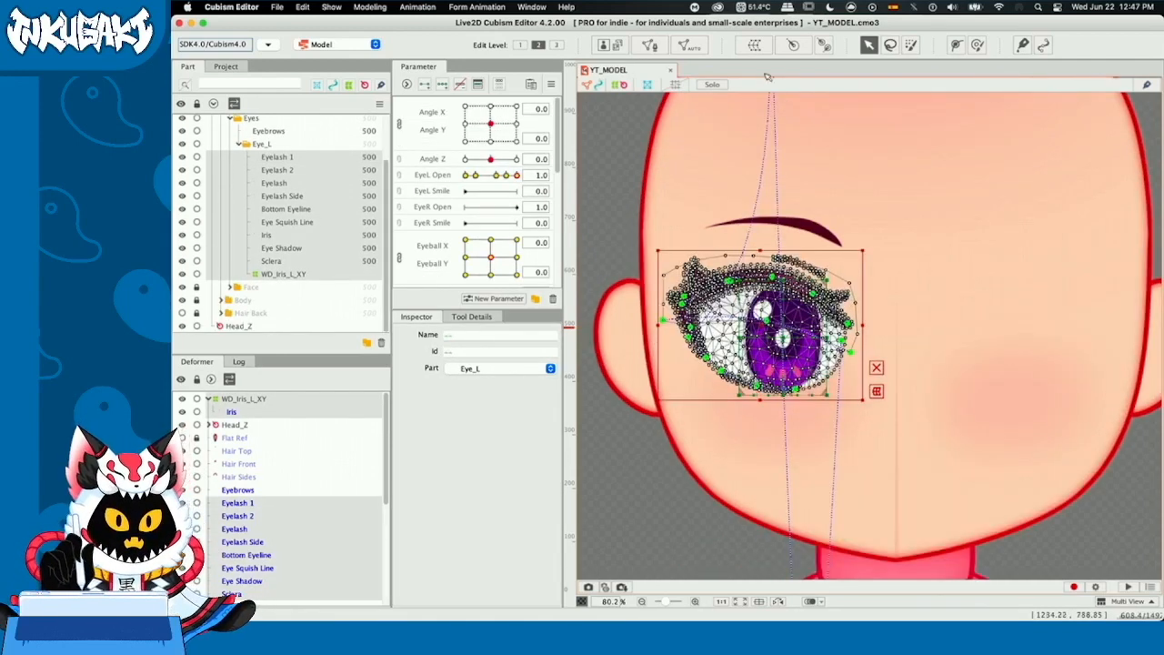
click(752, 46)
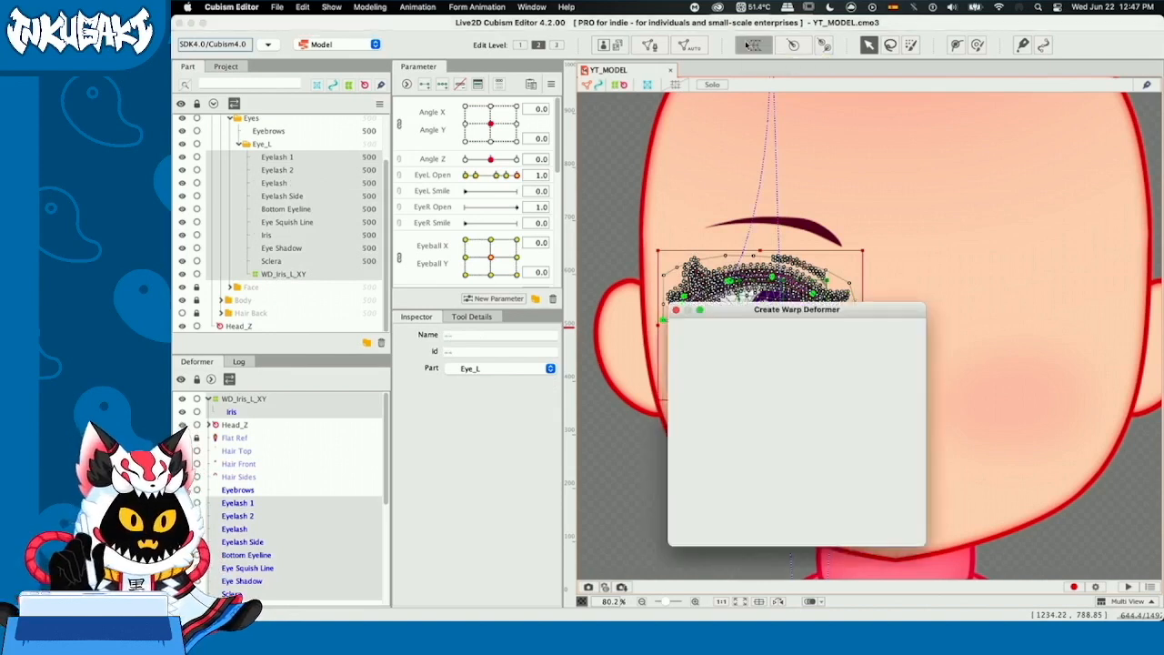
triple_click(853, 360)
text(WD_eye_L)
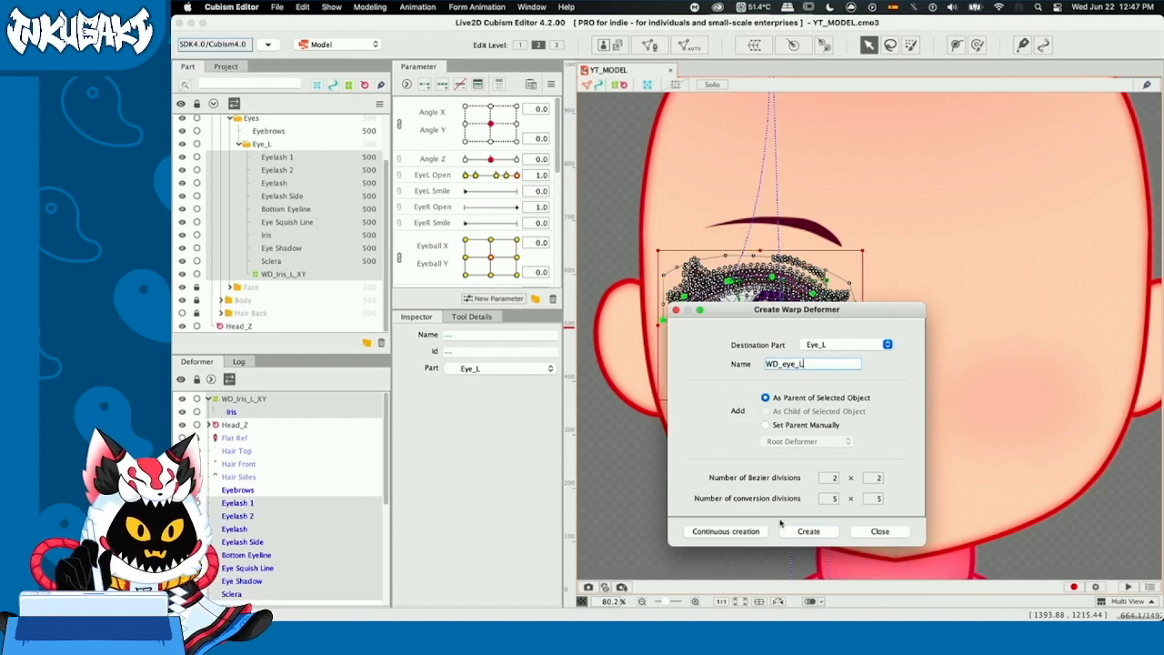
click(806, 531)
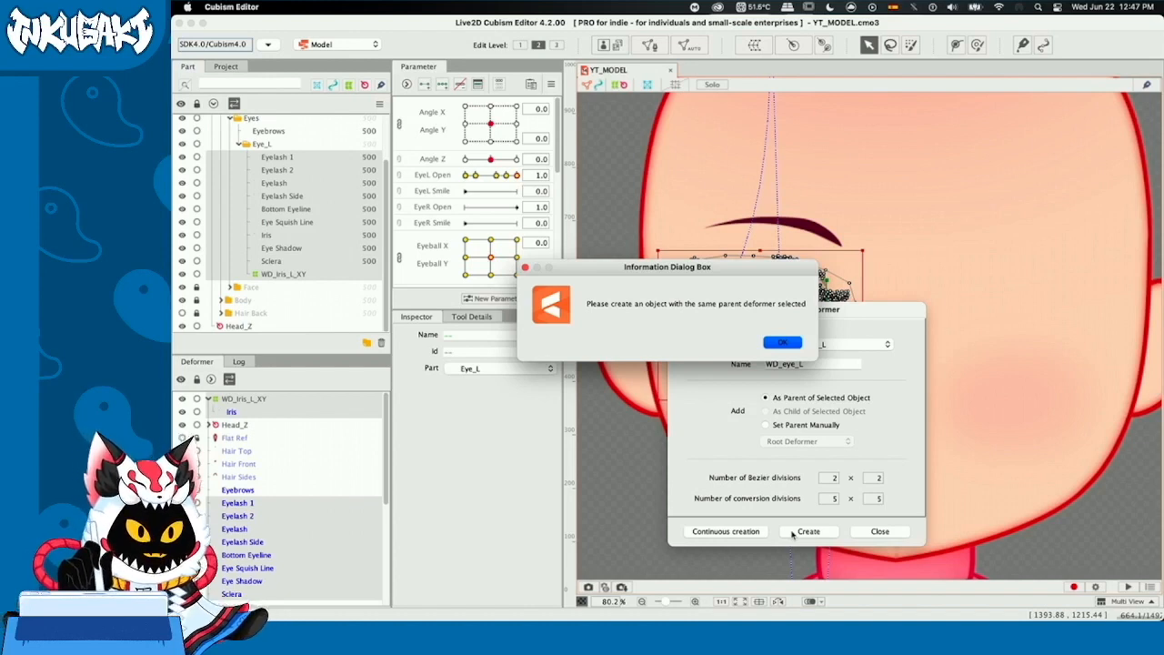
click(789, 342)
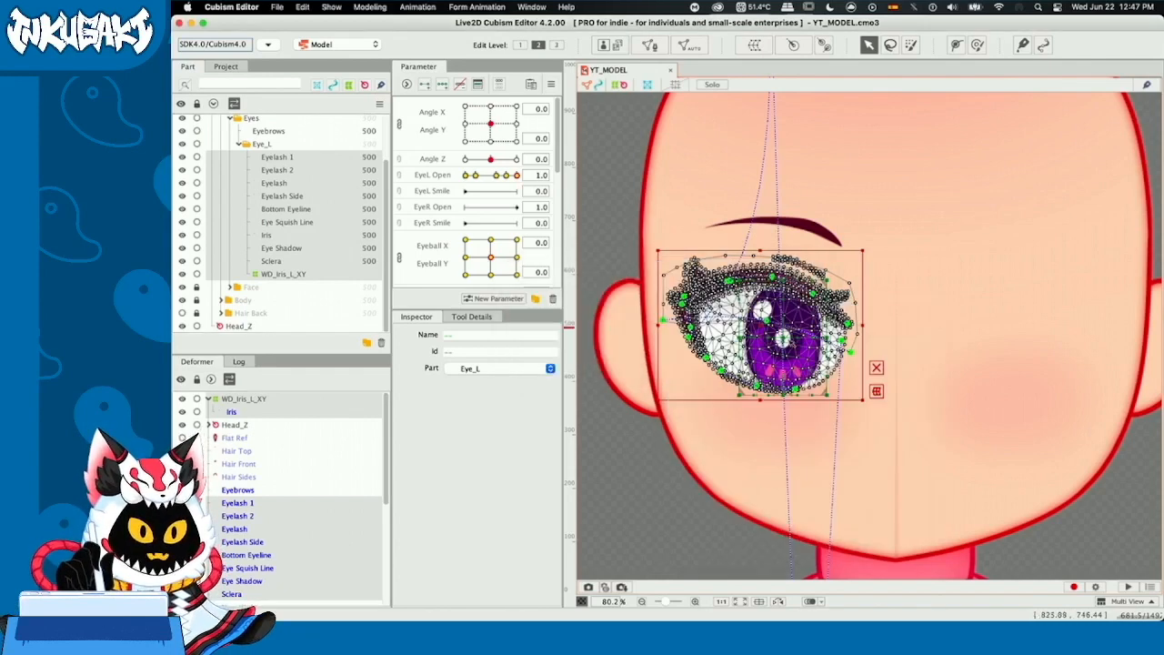
Step: With nothing selected, create a standalone warp deformer named WD_eye_L in the Root Part with 2 x 2 Bezier divisions
click(816, 433)
scroll(800, 435, down, 5)
drag(745, 442, 761, 414)
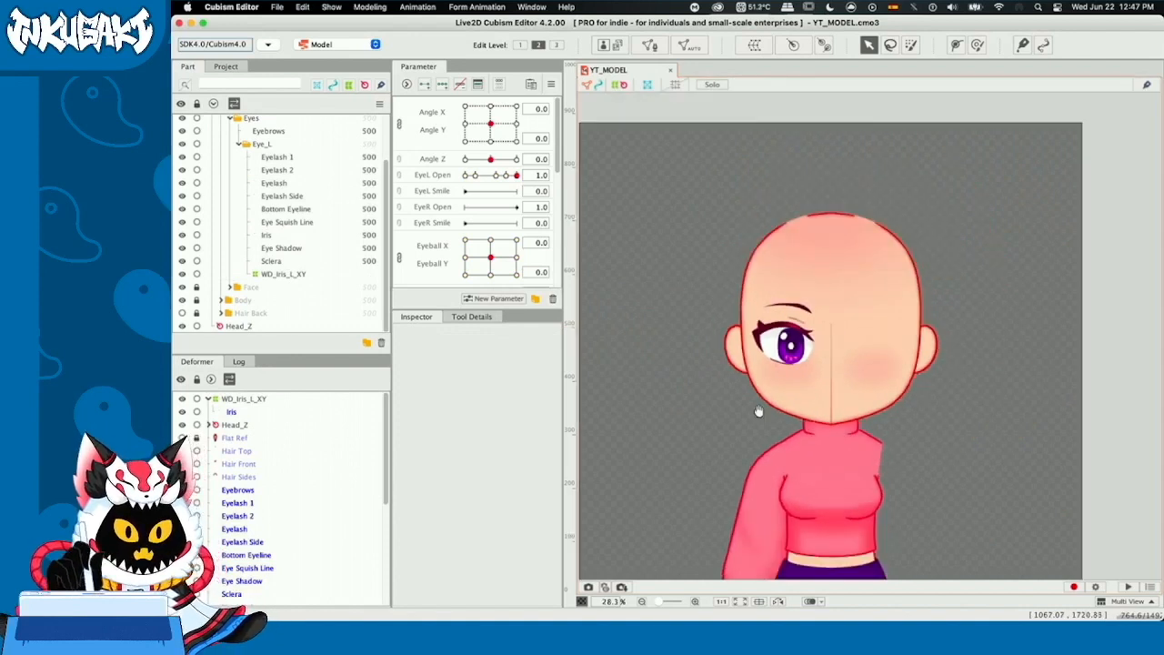
scroll(757, 409, down, 2)
scroll(220, 243, up, 2)
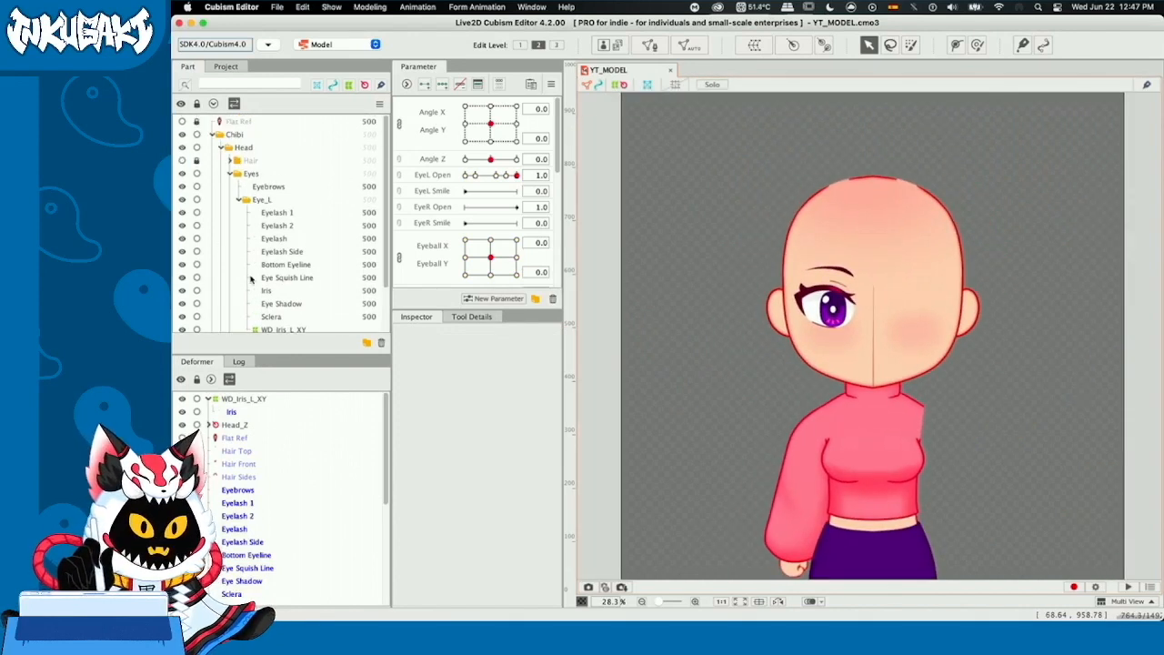
click(754, 44)
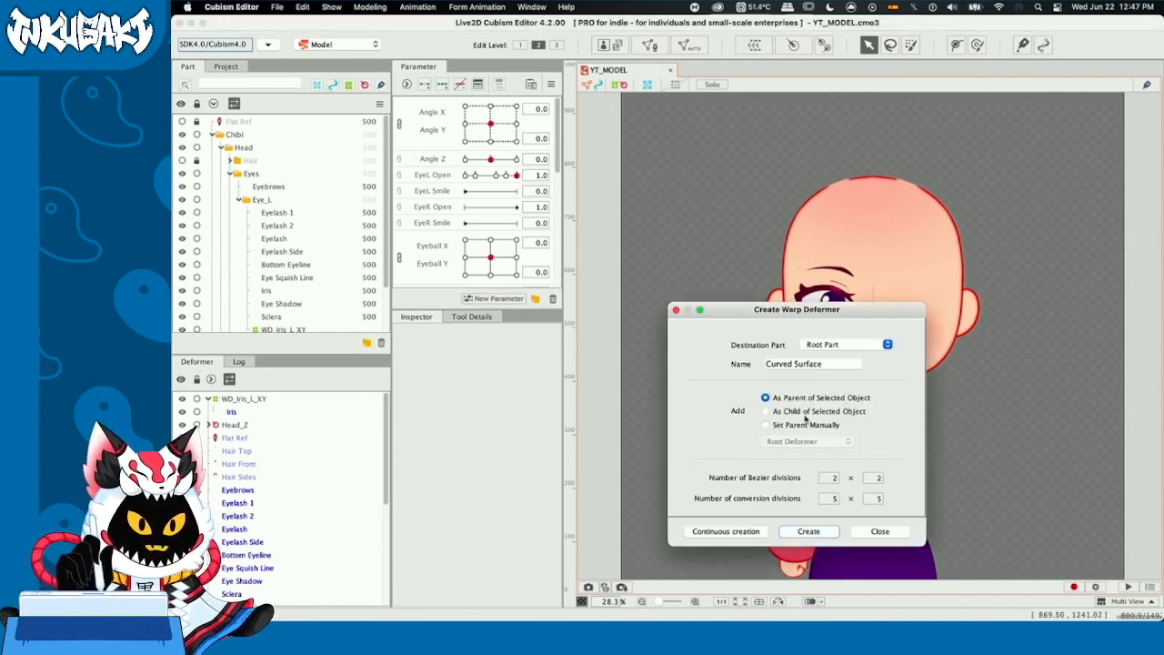
triple_click(814, 363)
text(WD_eye_L)
click(808, 531)
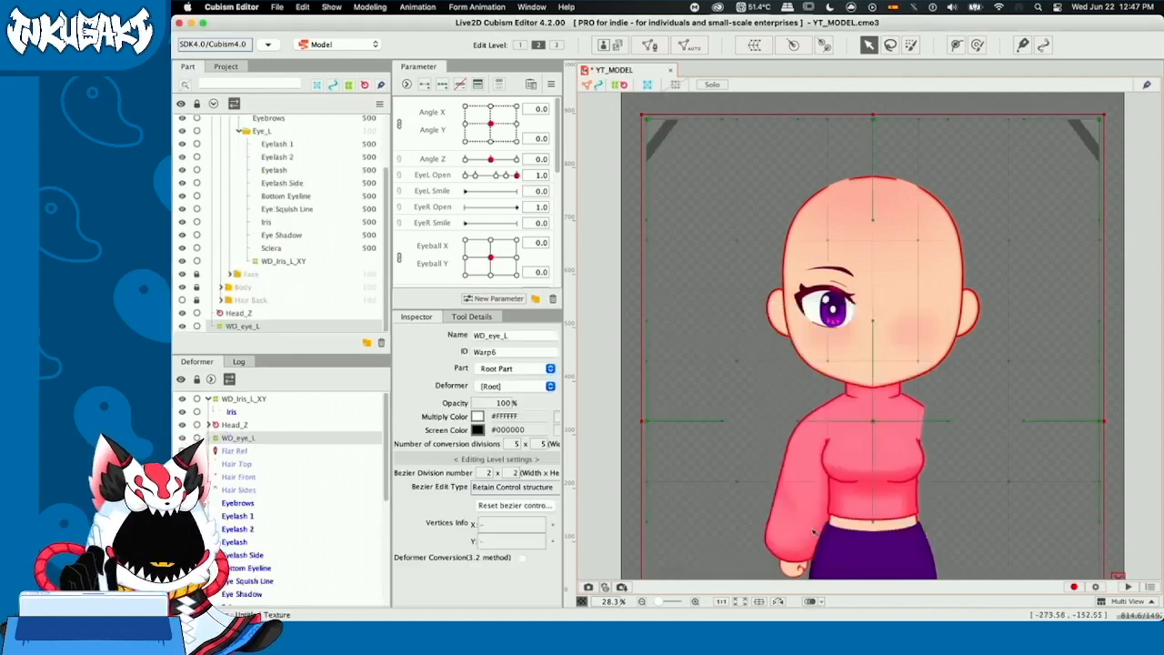
Step: Shrink the WD_eye_L deformer from all four sides down to roughly the area of the left eye
scroll(797, 495, down, 3)
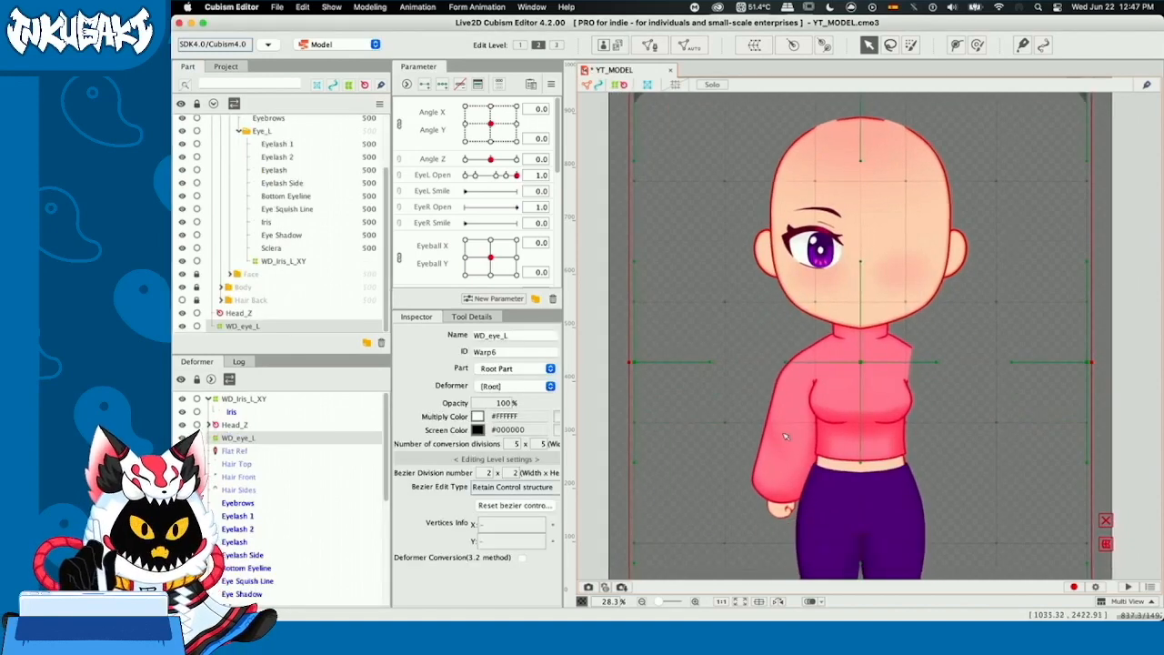
drag(783, 434, 780, 389)
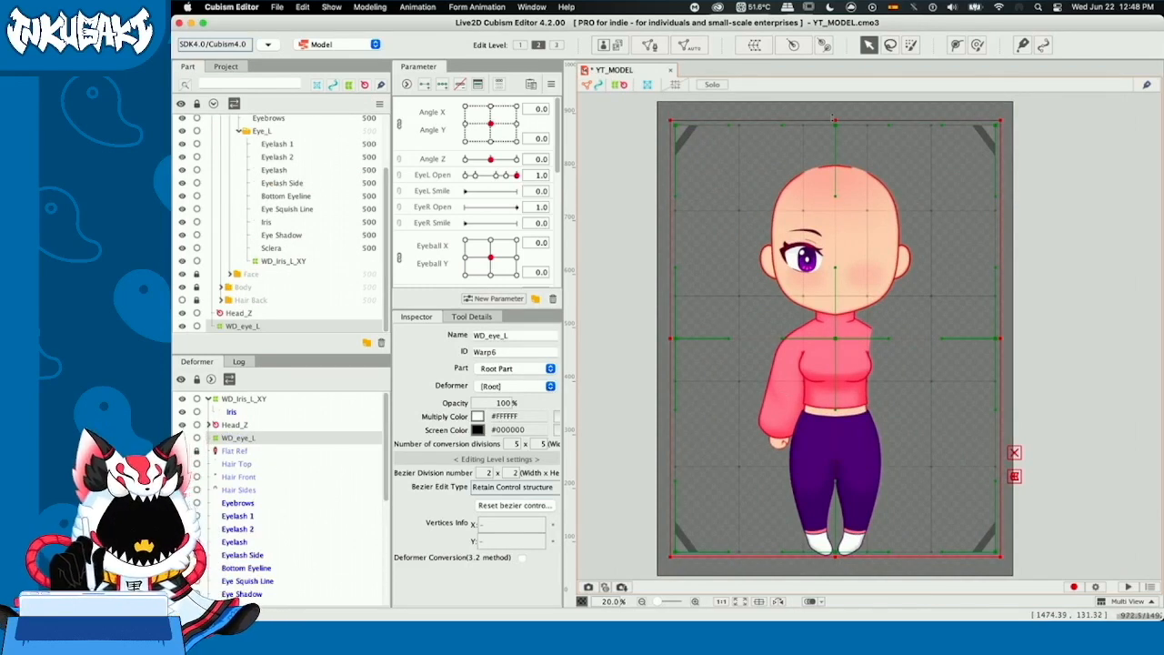
drag(834, 120, 835, 241)
drag(835, 557, 835, 277)
drag(1001, 259, 805, 260)
drag(671, 258, 777, 285)
Step: Fine-tune the edges of the WD_eye_L deformer so it frames the lashes, eyelid crease and bottom eyeline closely
scroll(791, 258, up, 10)
scroll(791, 257, down, 2)
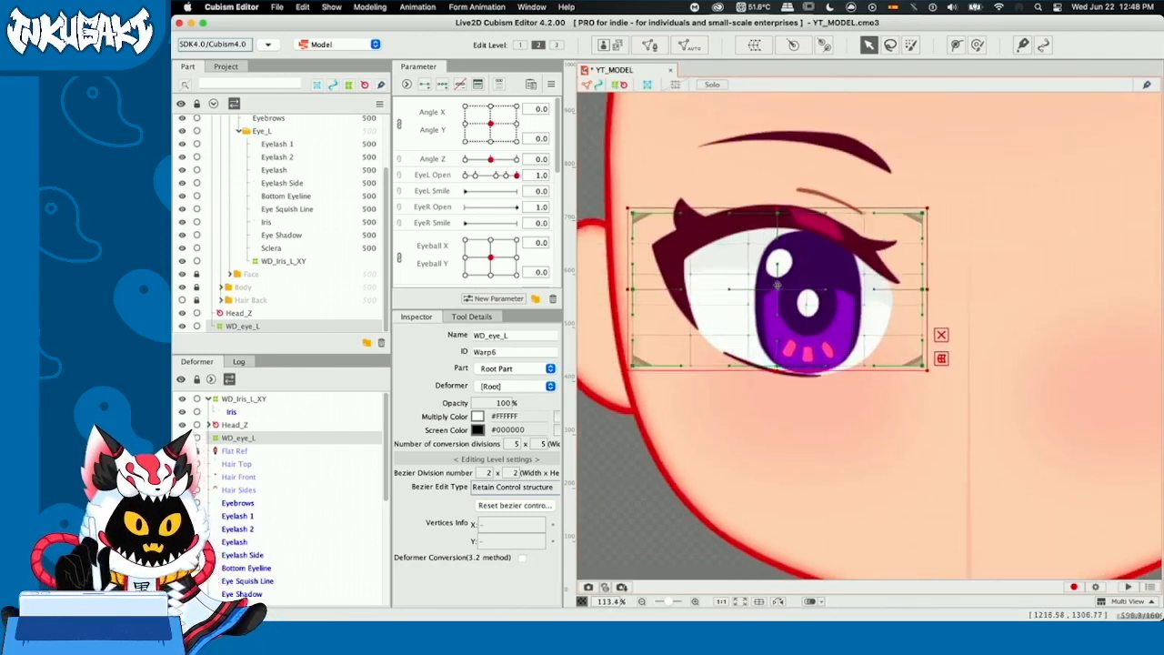
drag(776, 211, 776, 185)
drag(775, 368, 776, 382)
drag(925, 284, 907, 284)
drag(628, 284, 647, 283)
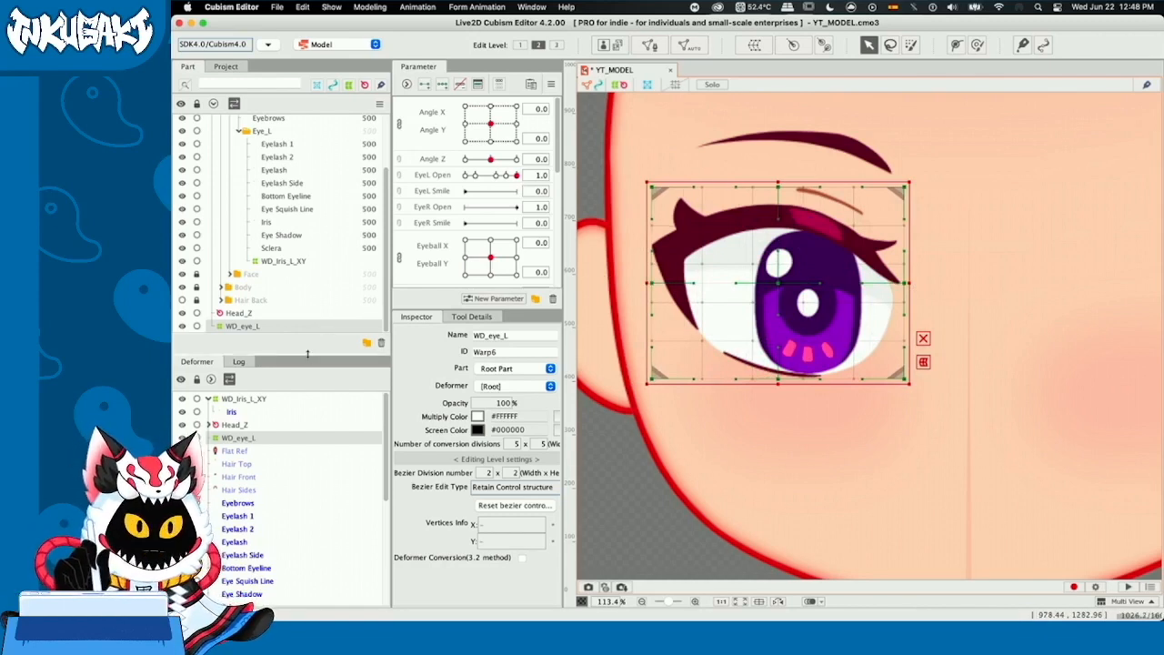
Step: Enlarge the deformer list and make WD_Iris_L_XY a child of the WD_eye_L deformer
drag(309, 356, 304, 232)
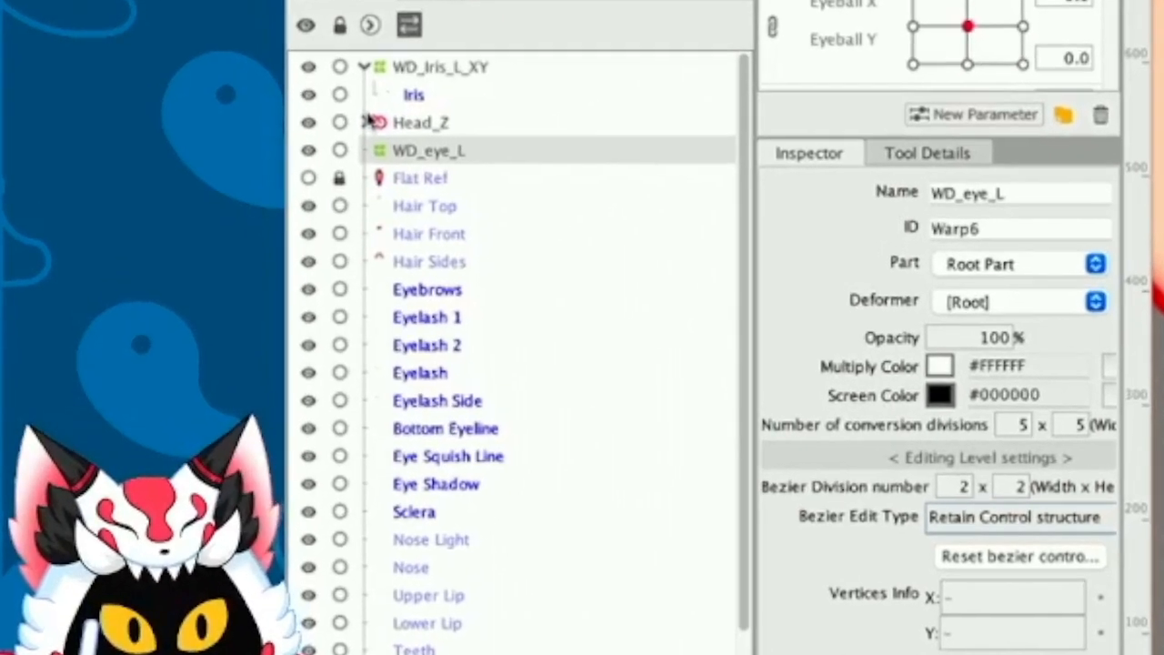
click(363, 67)
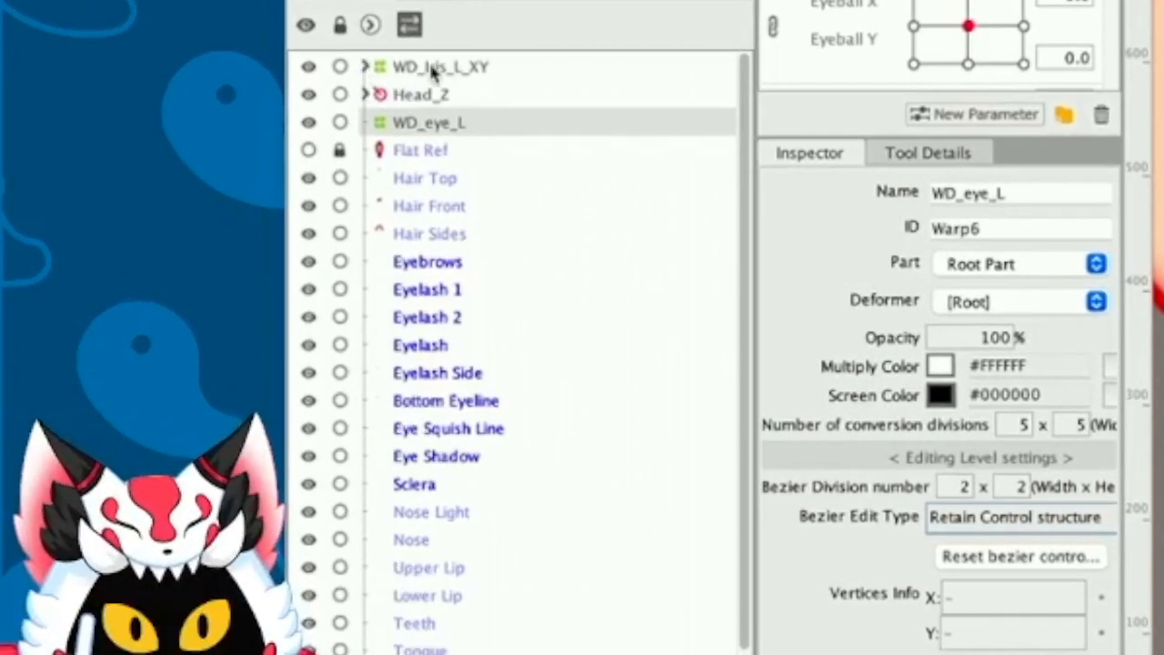
click(370, 69)
click(364, 68)
click(364, 66)
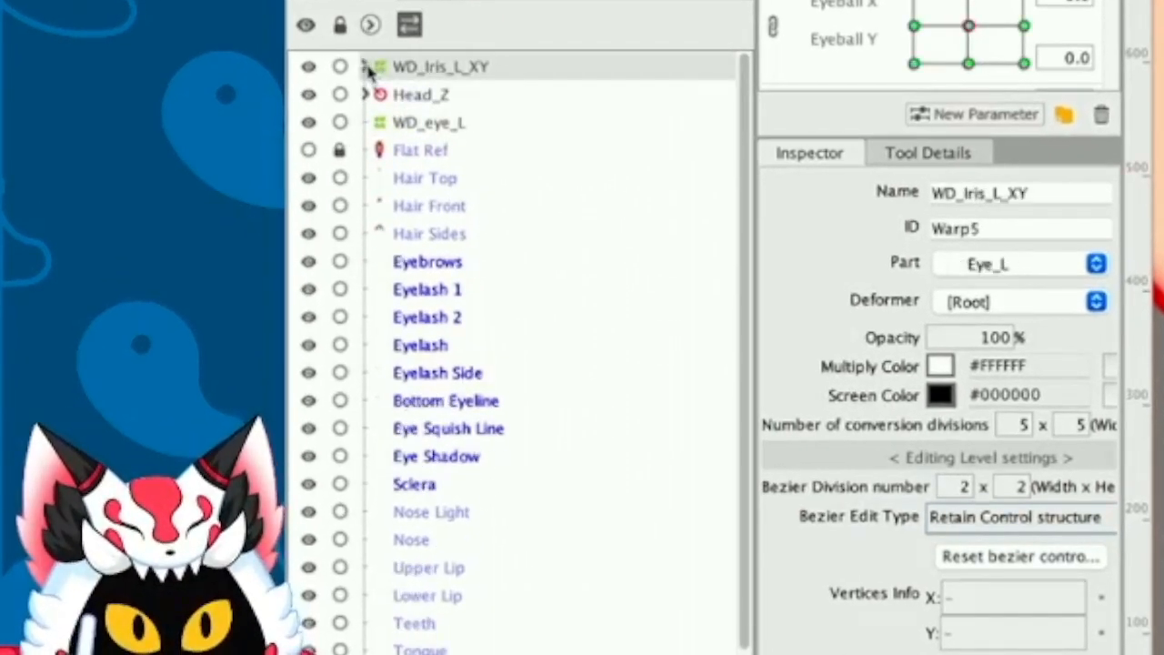
drag(409, 73, 436, 130)
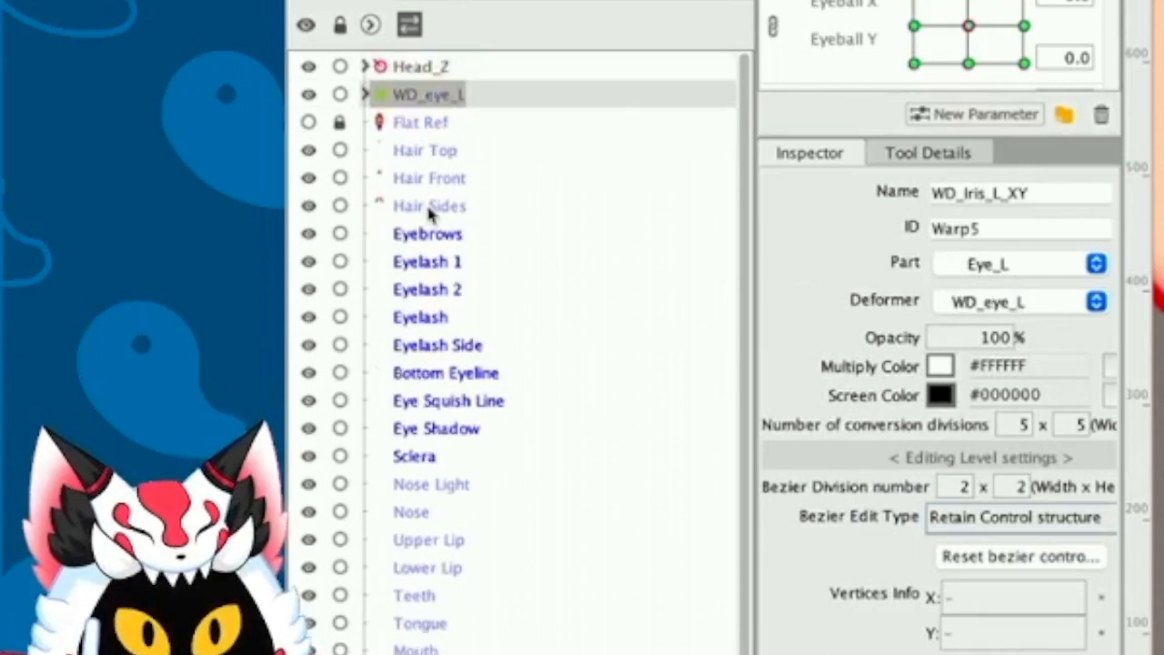
Step: Make all eye meshes from Eyelash 1 through Sclera children of the WD_eye_L deformer
click(424, 264)
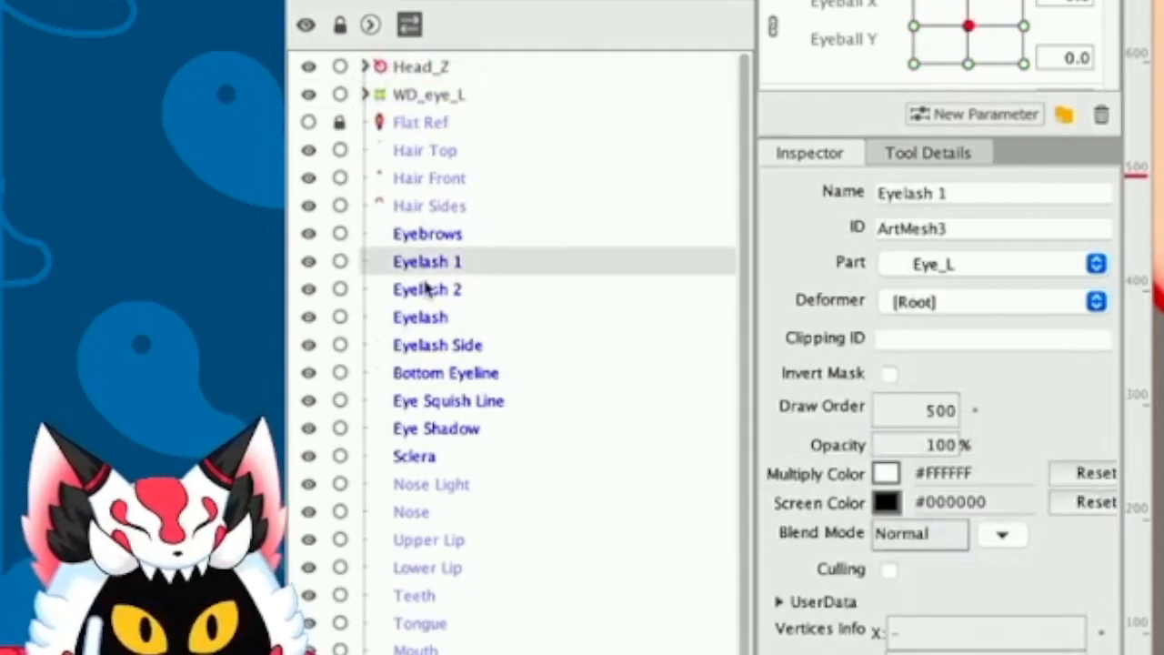
click(408, 298)
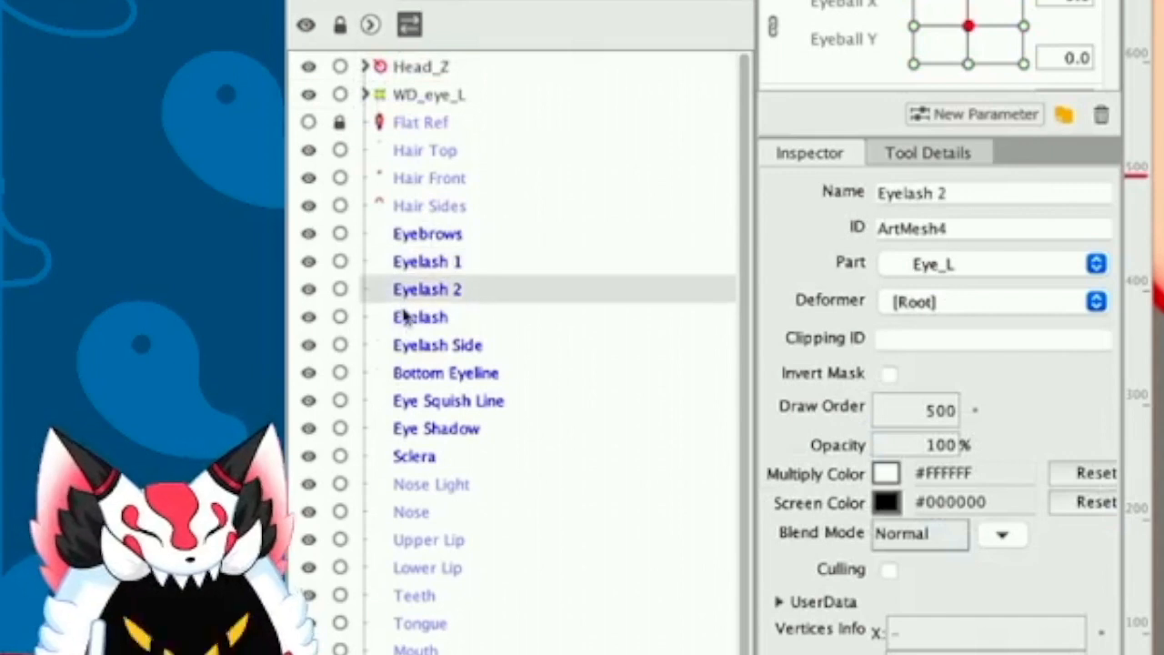
shift+click(416, 464)
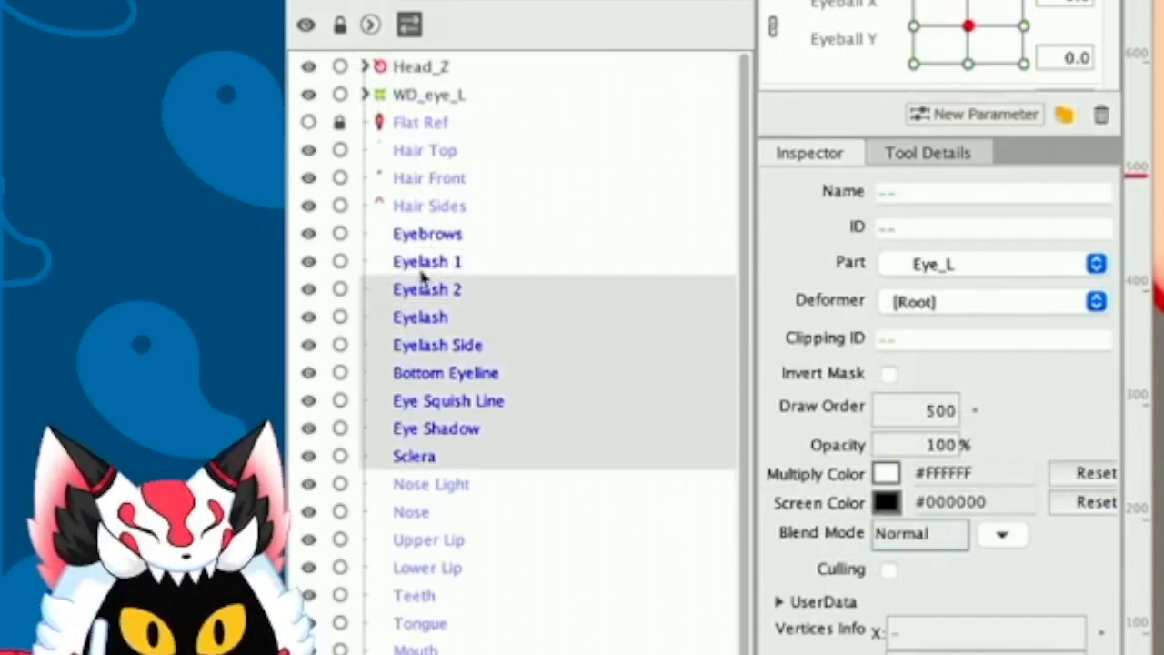
click(422, 273)
shift+click(420, 465)
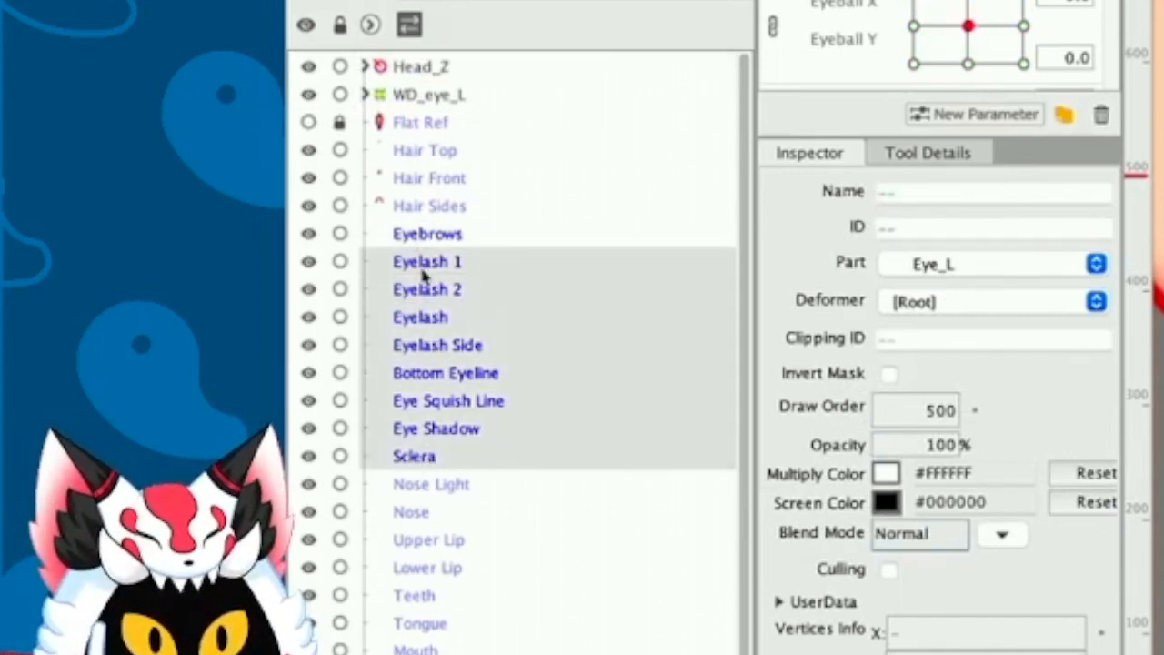
drag(423, 275, 441, 98)
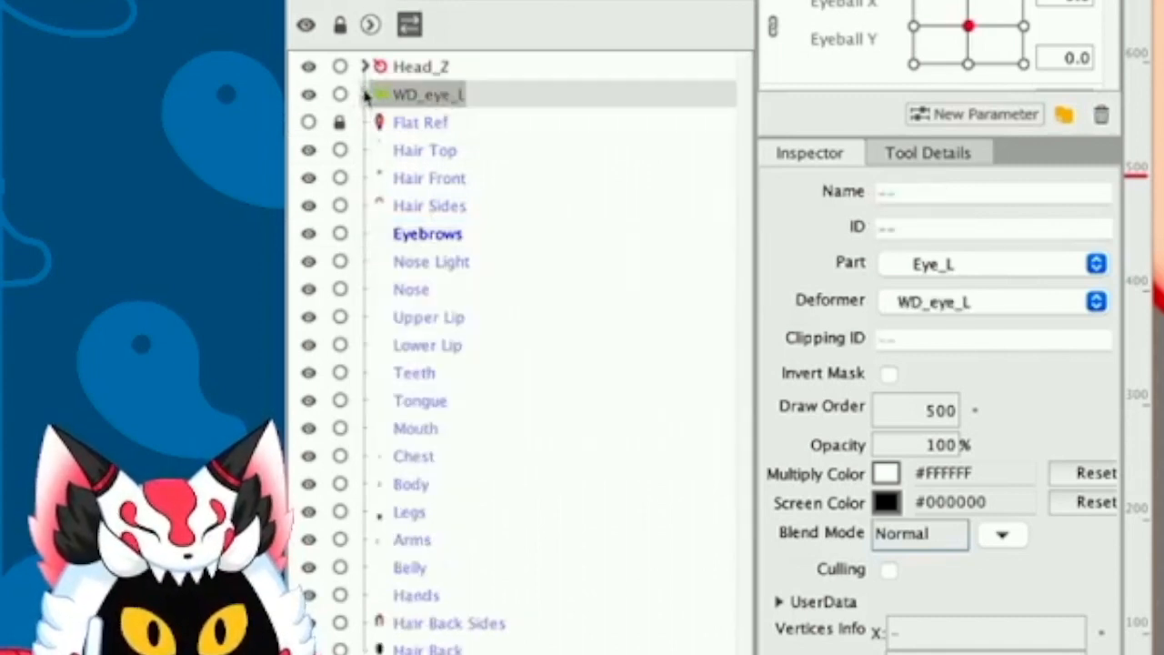
Step: Expand WD_eye_L and check which eye meshes and deformers are nested inside it
click(364, 95)
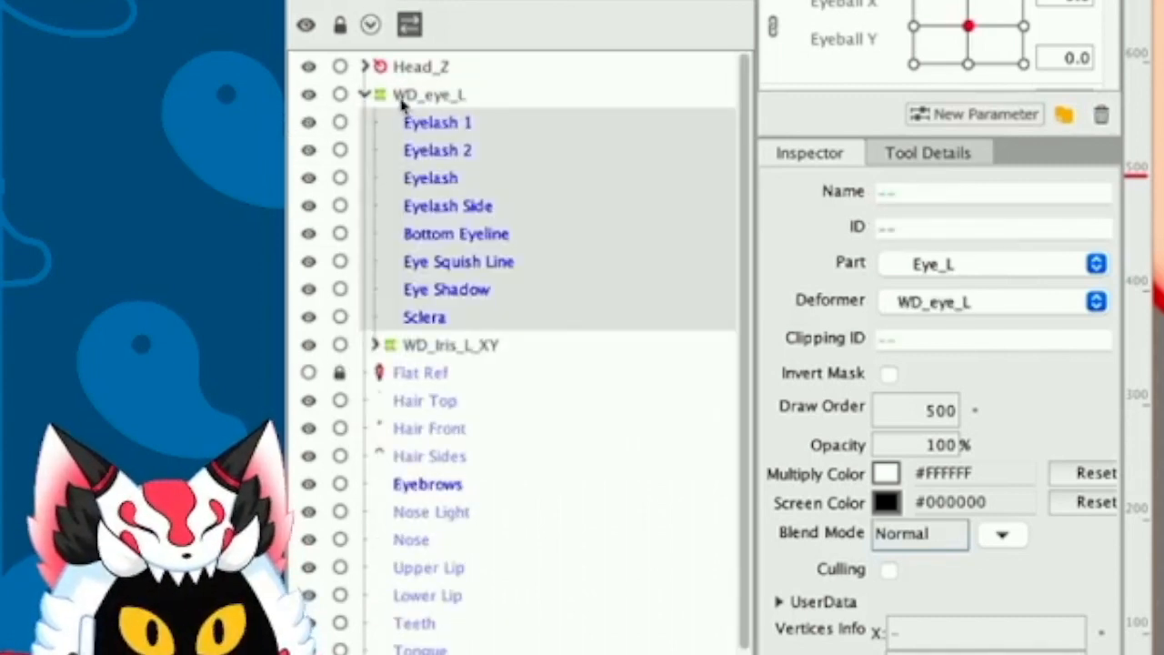
click(402, 97)
click(437, 125)
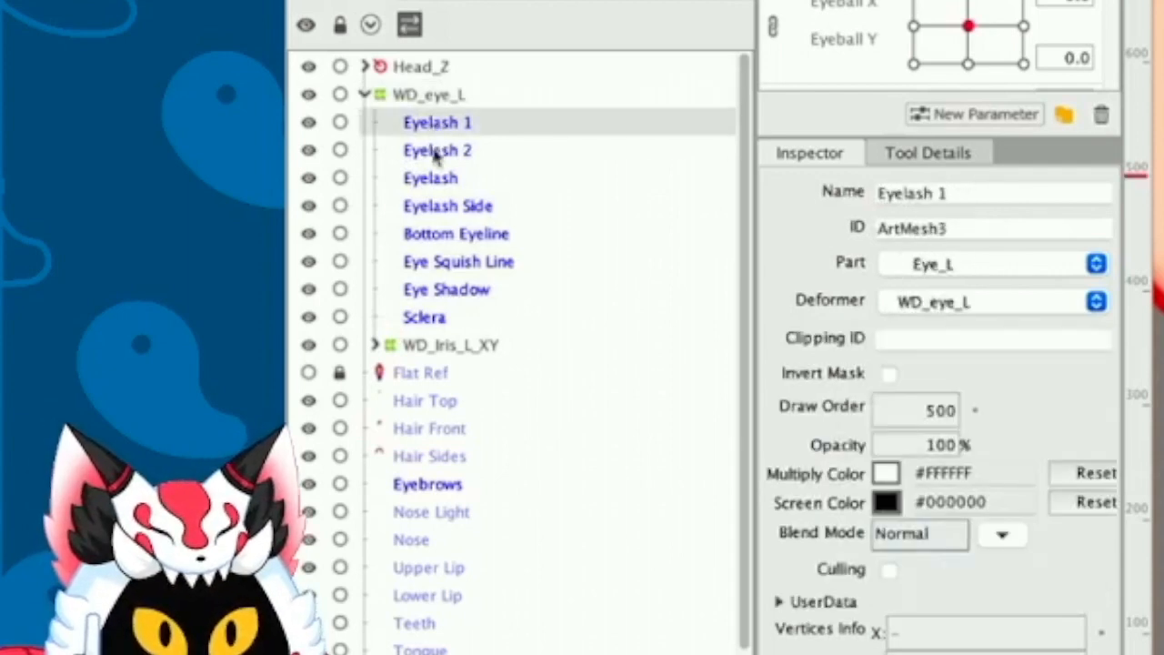
click(436, 152)
click(435, 182)
click(433, 206)
click(437, 289)
click(424, 317)
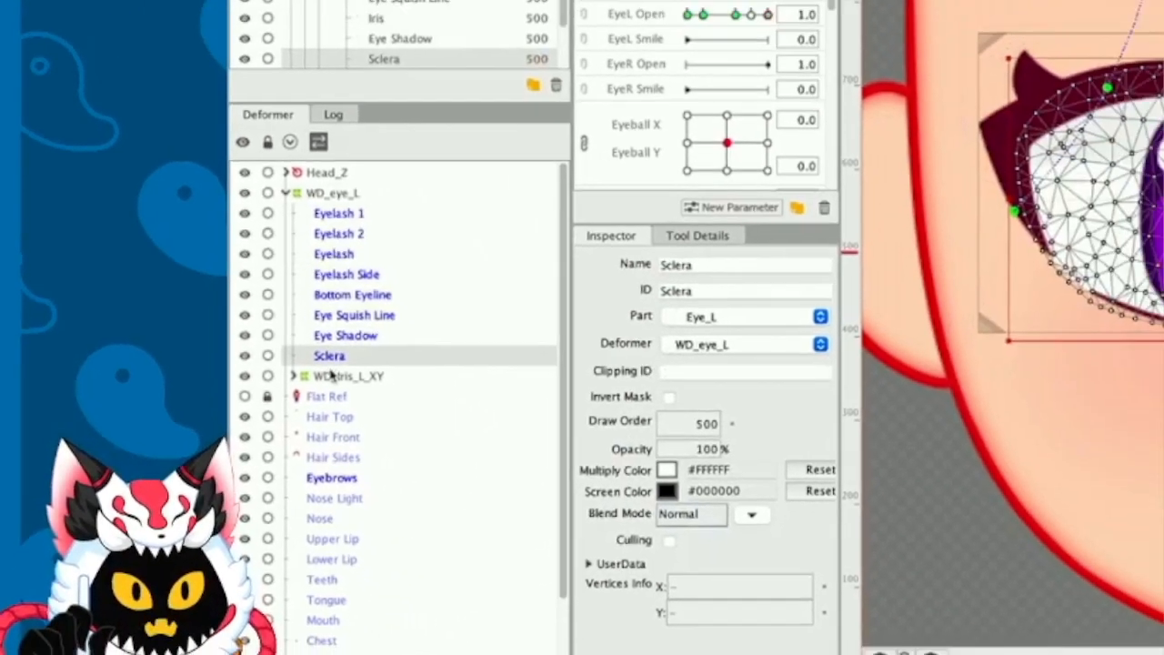
click(382, 344)
Step: Move the WD_eye_L deformer from the root of the part list into the Eye_L part, below WD_Iris_L_XY
click(239, 397)
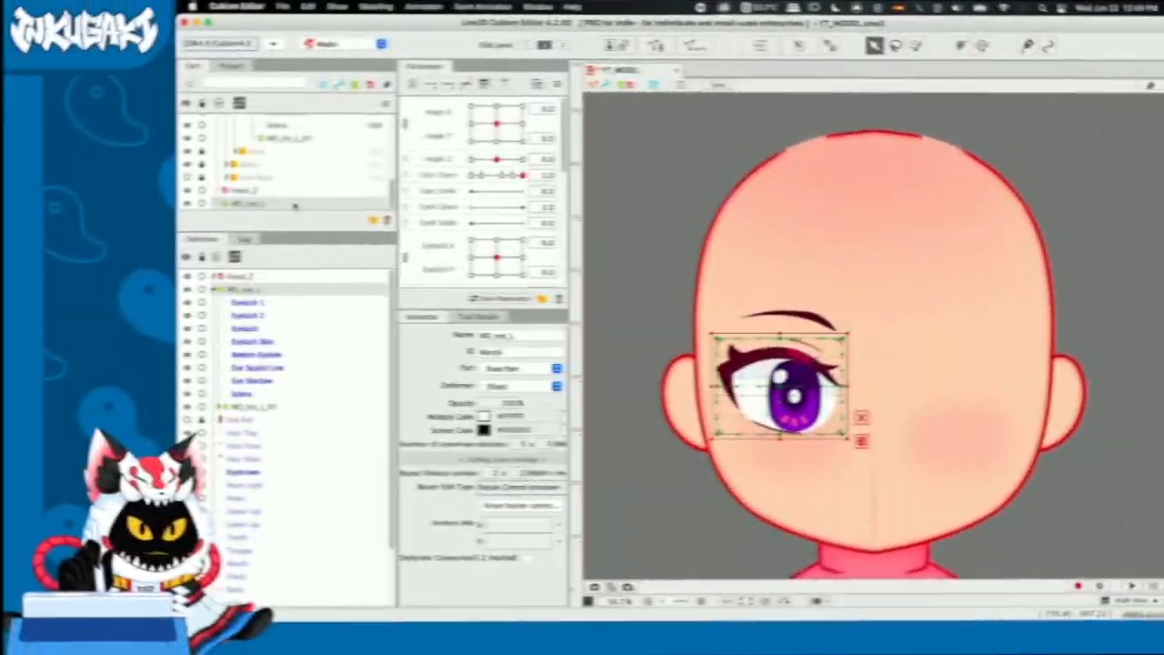
scroll(292, 205, up, 3)
scroll(290, 206, down, 1)
drag(292, 219, 293, 491)
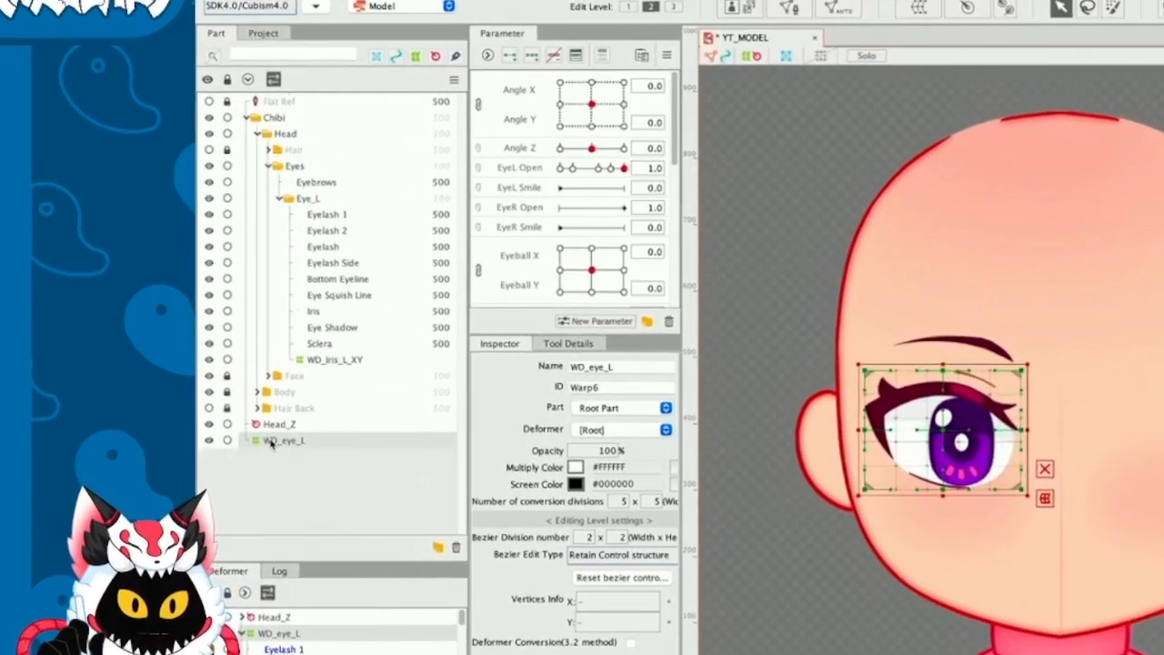
drag(237, 399, 277, 335)
drag(409, 417, 409, 425)
drag(503, 488, 502, 490)
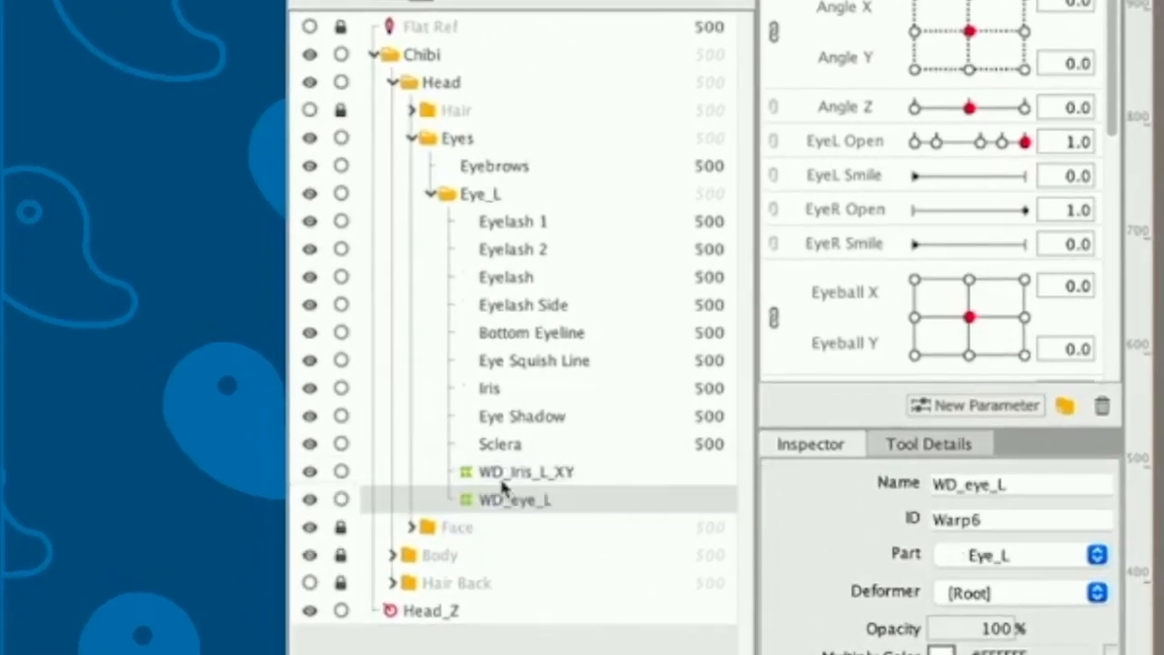
Step: Select all objects contained in the Eye_L part, including both warp deformers
click(464, 196)
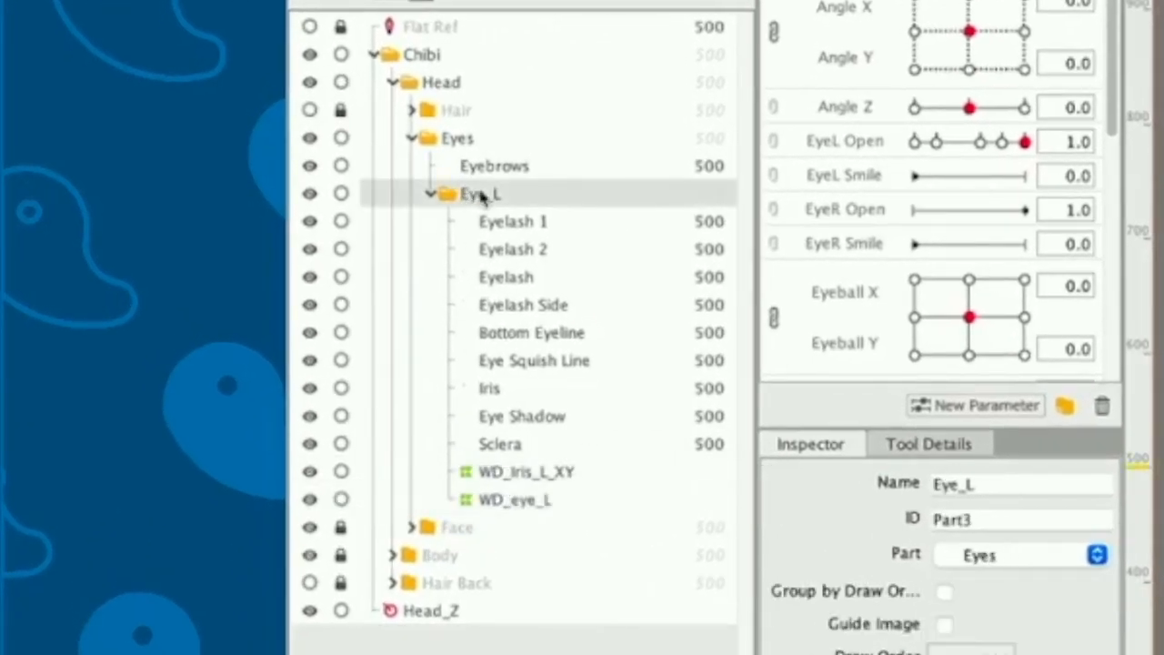
right_click(480, 193)
mouse_move(728, 241)
click(788, 239)
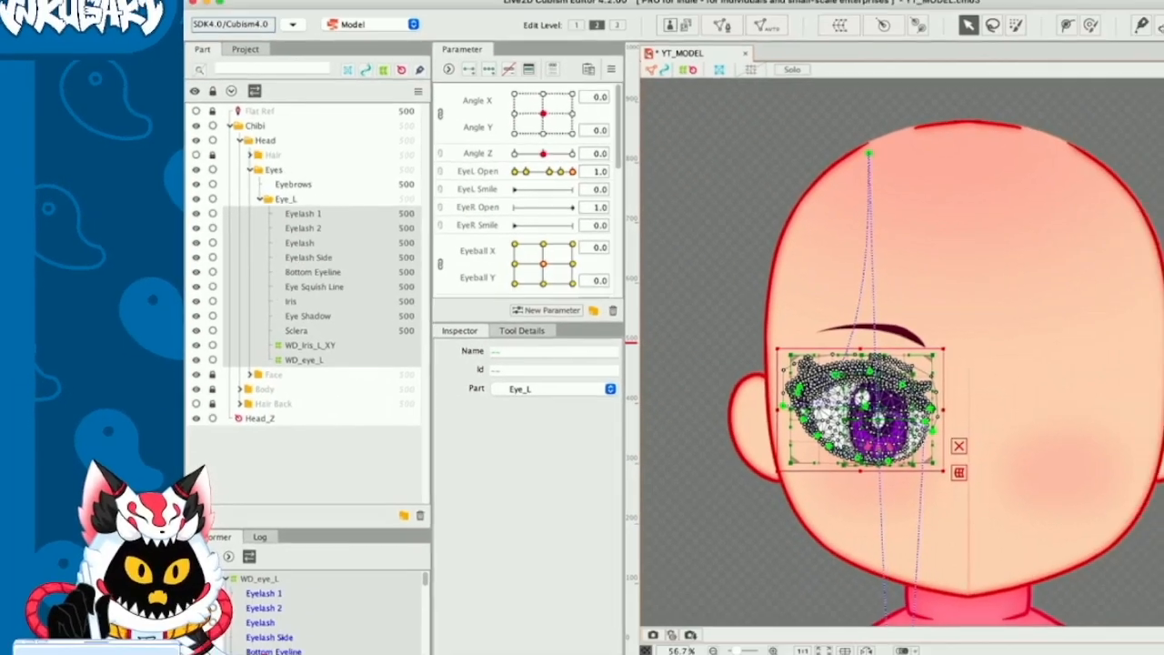
Step: Duplicate the Eye_L part with its child objects and place the copy directly under the Eyes part
right_click(462, 195)
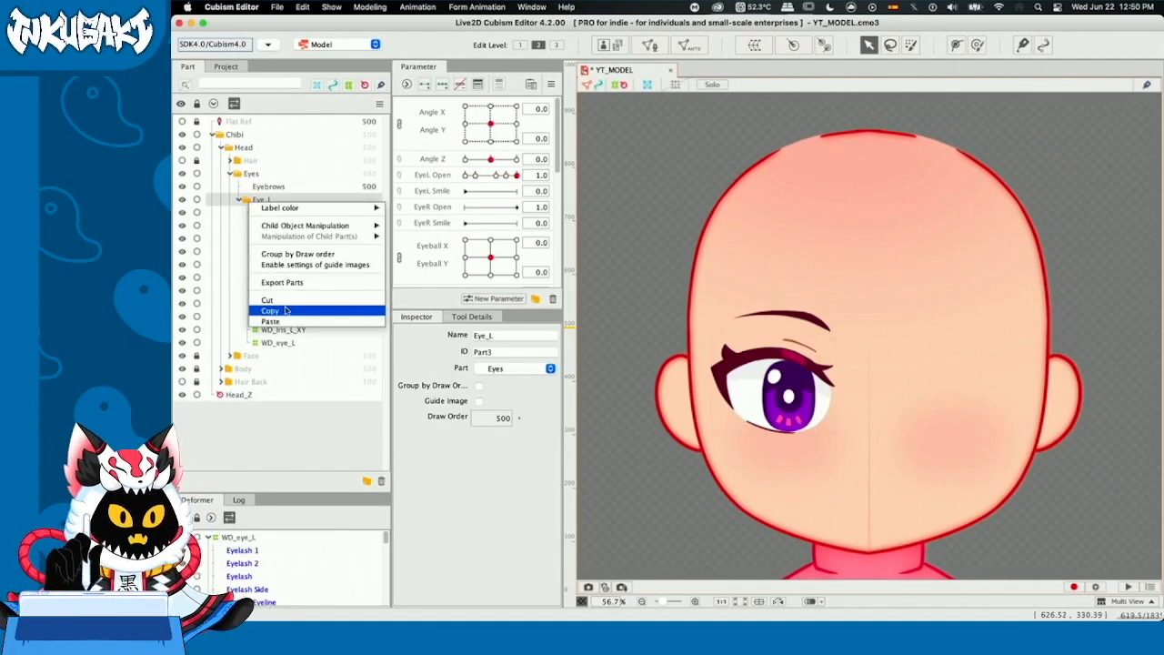
click(285, 311)
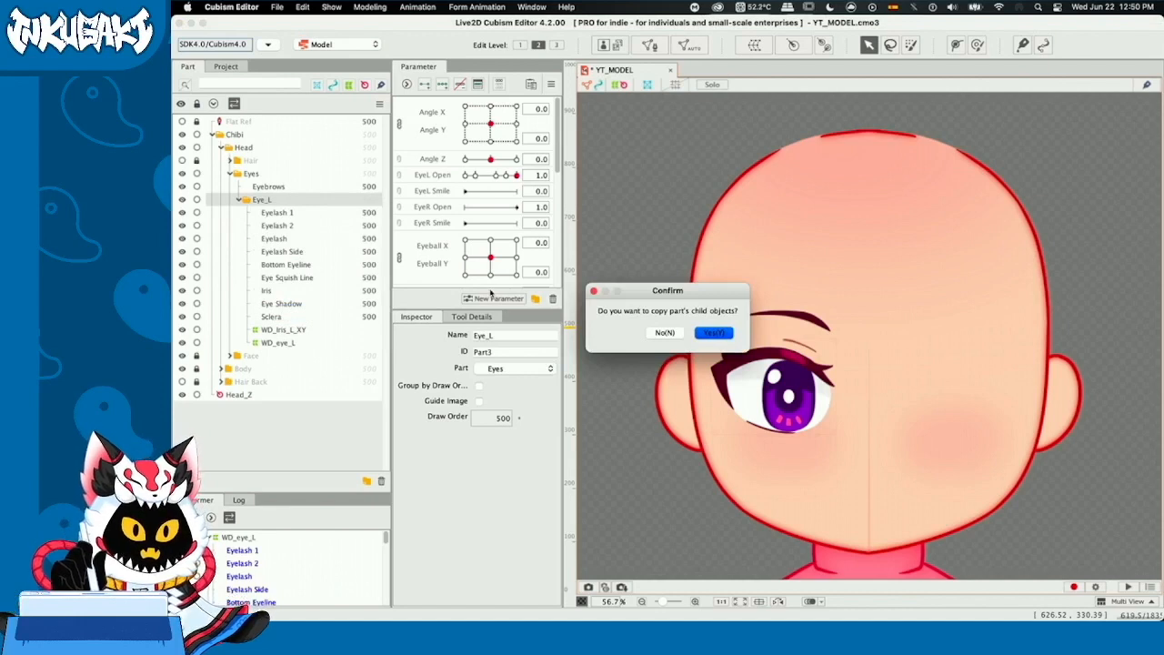
key(Return)
key(ctrl+v)
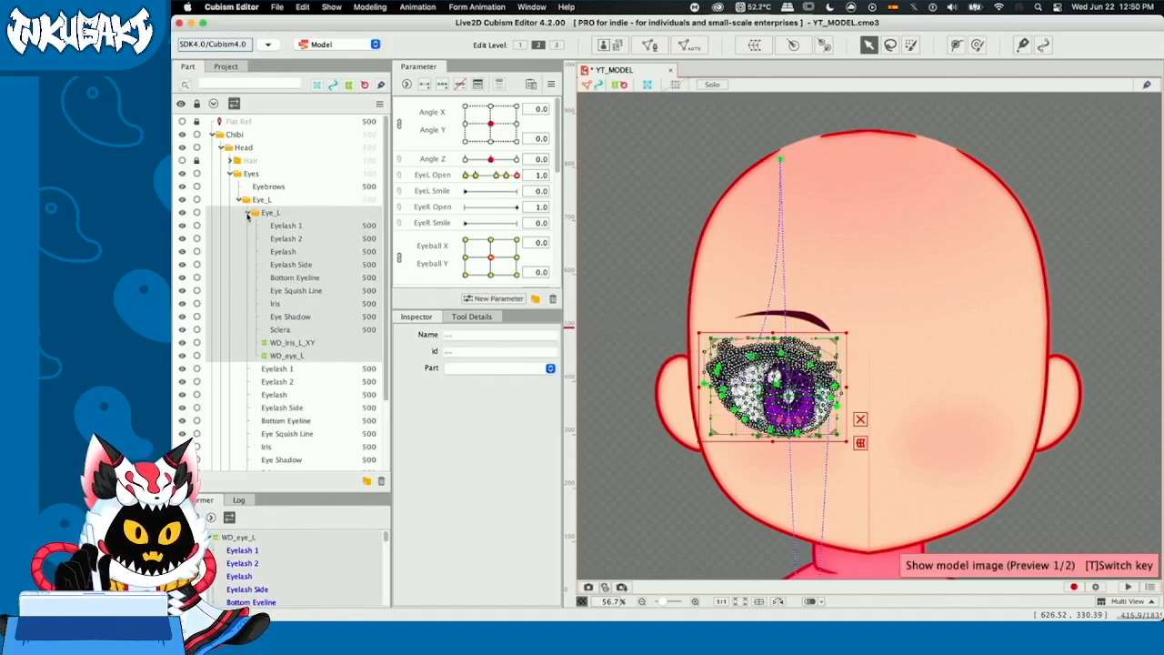
mouse_move(245, 213)
mouse_down()
mouse_move(259, 205)
mouse_move(238, 207)
mouse_up()
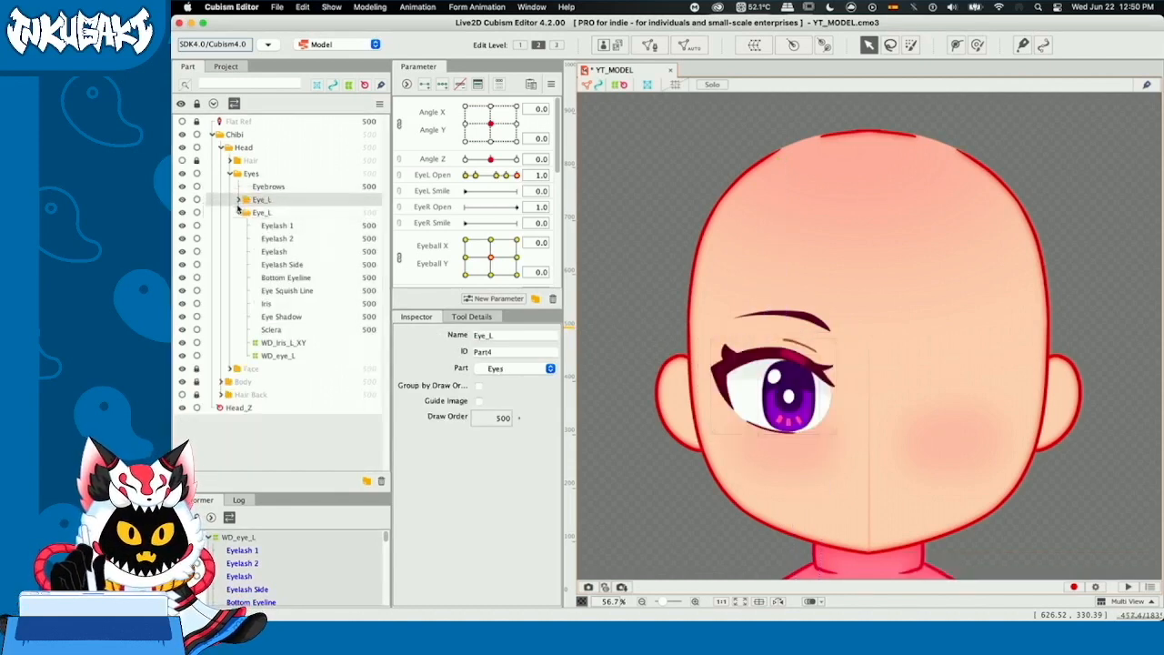
click(239, 213)
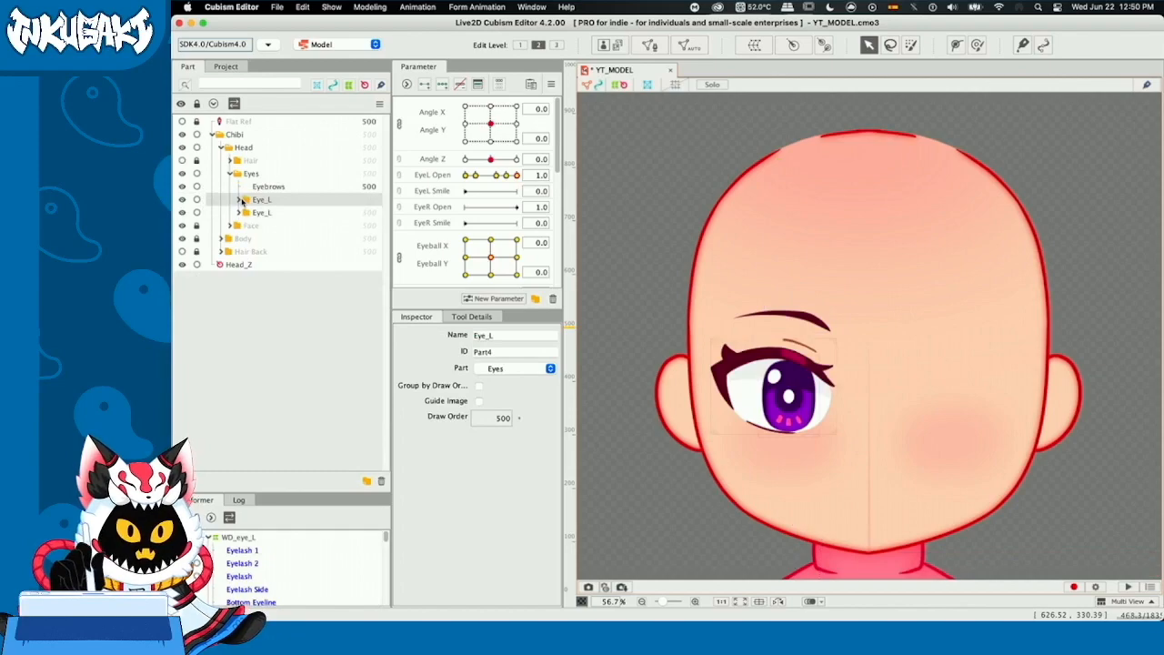
Step: Rename the copied eye part to Eye_R
click(240, 200)
click(495, 334)
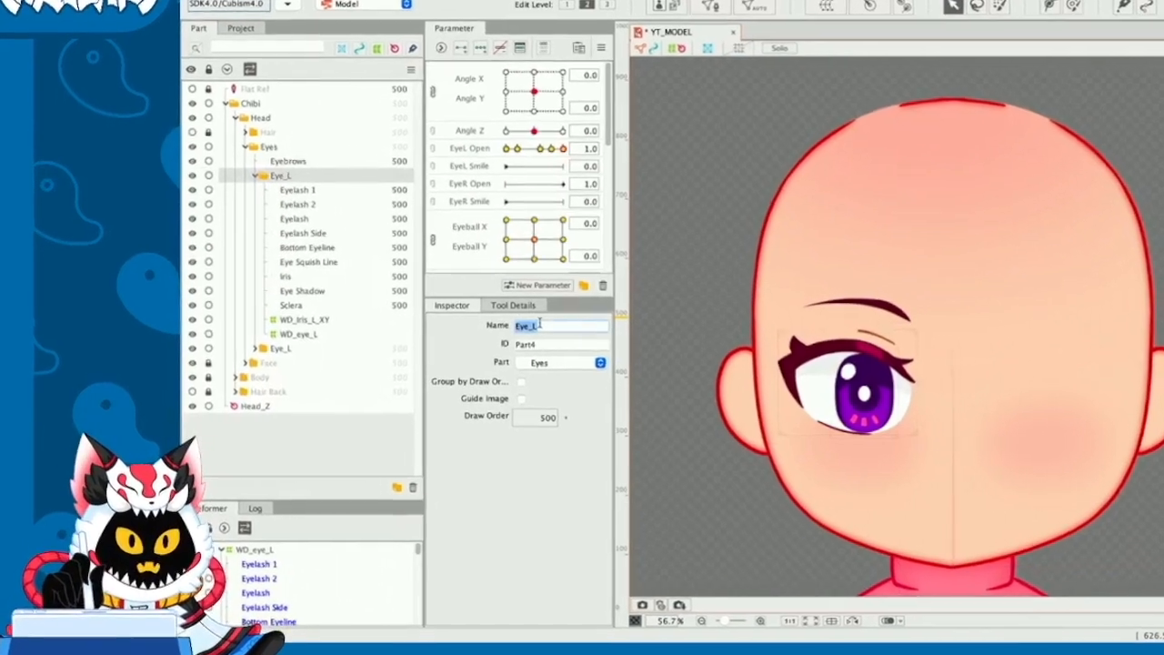
click(495, 333)
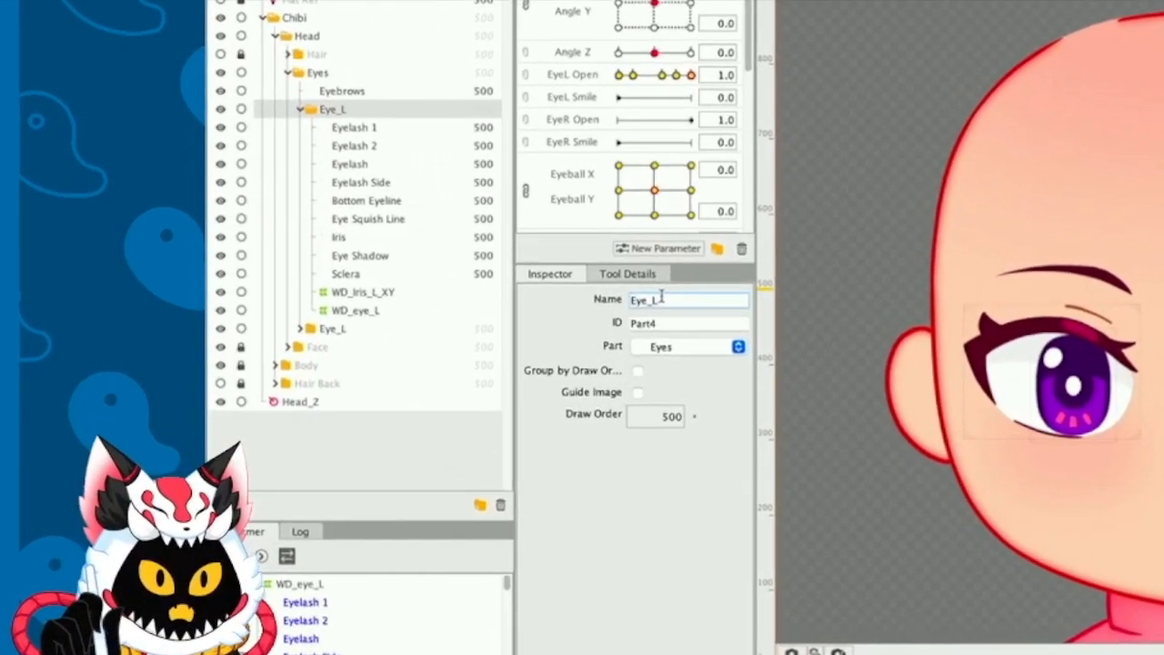
key(BackSpace)
text(R)
key(Return)
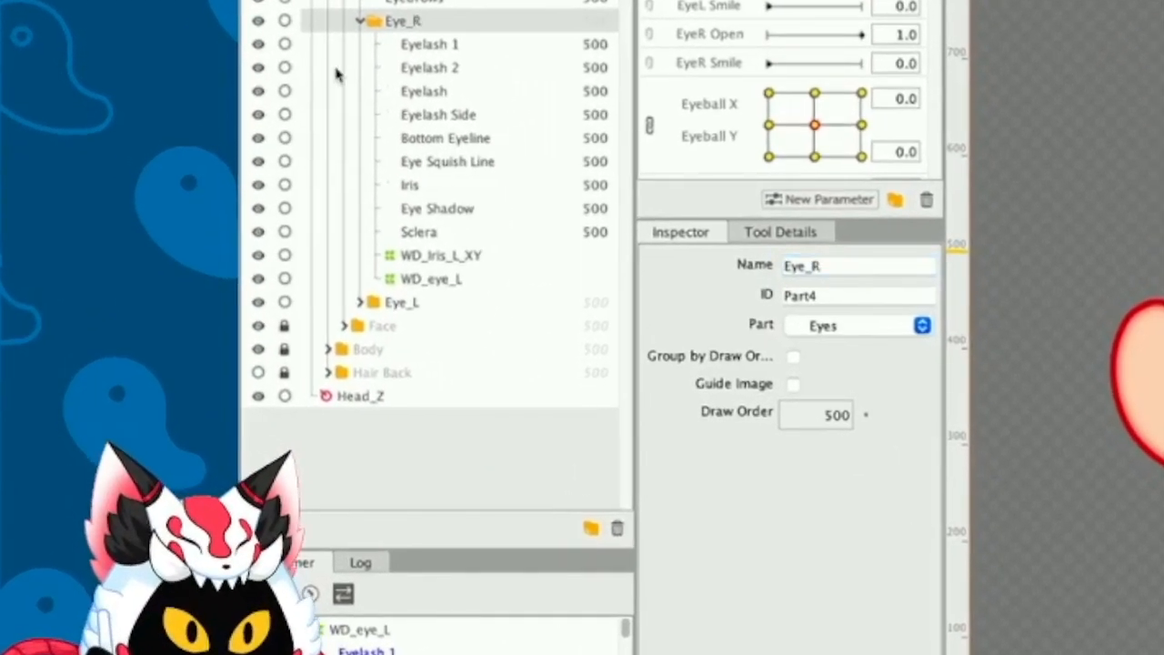
Step: Rename the iris warp deformer inside the Eye_R part to WD_Iris_R_XY
click(459, 256)
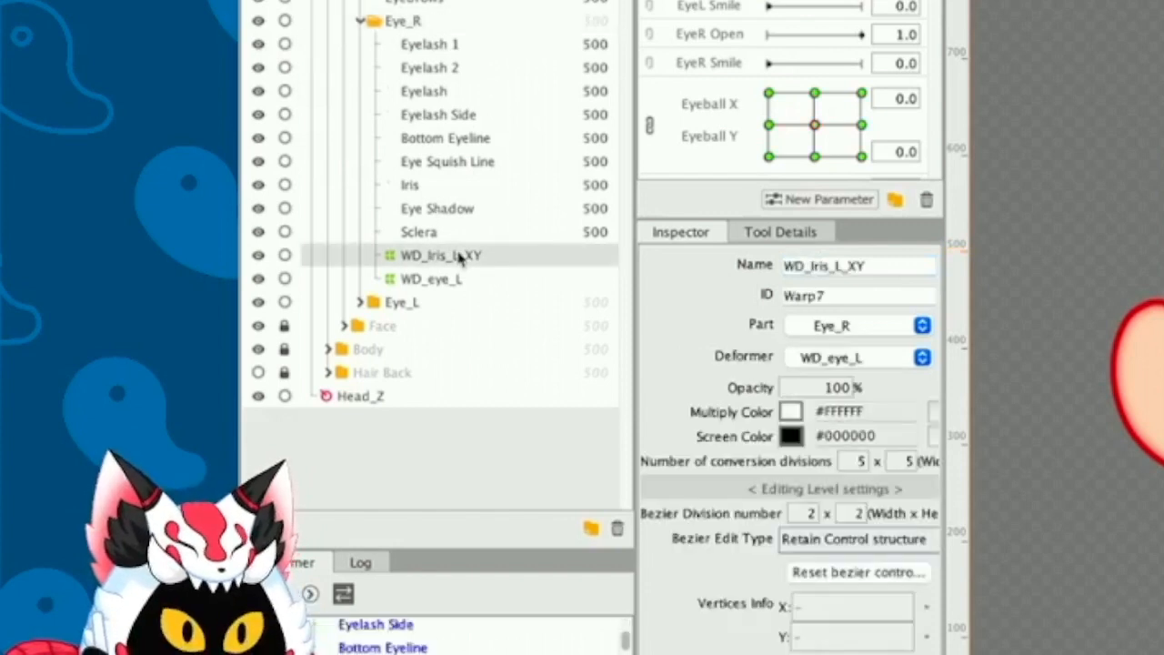
click(841, 265)
click(841, 265)
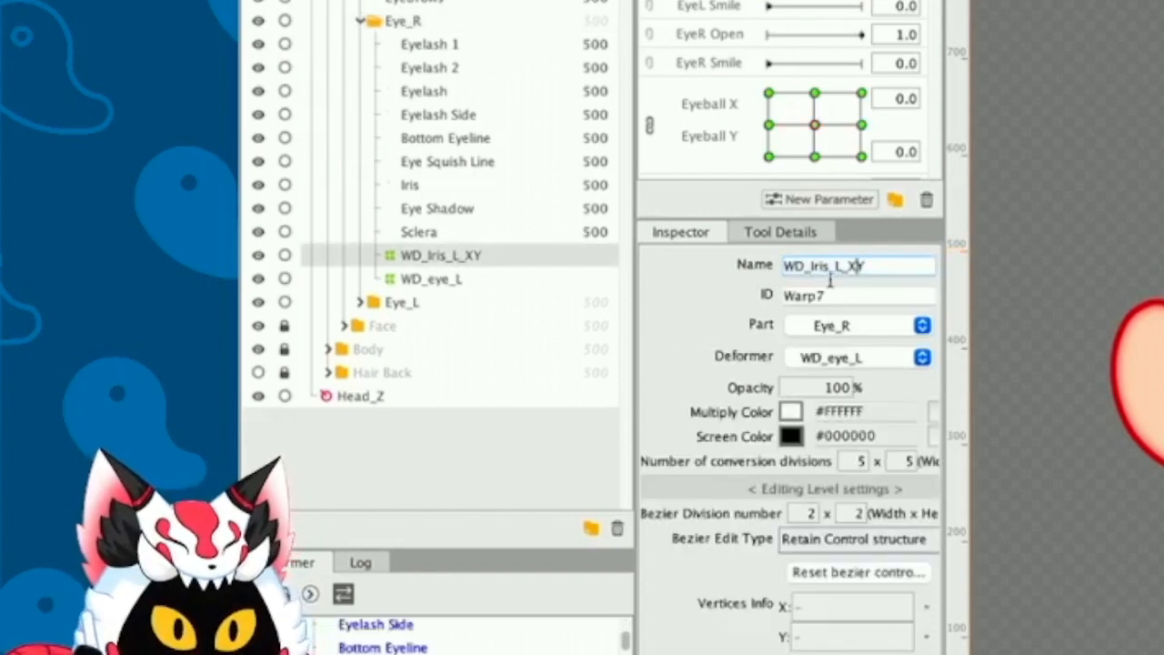
key(BackSpace)
text(R)
key(Return)
Step: Rename the main eye warp deformer inside the Eye_R part to WD_eye_R
click(445, 279)
click(861, 265)
click(859, 264)
key(BackSpace)
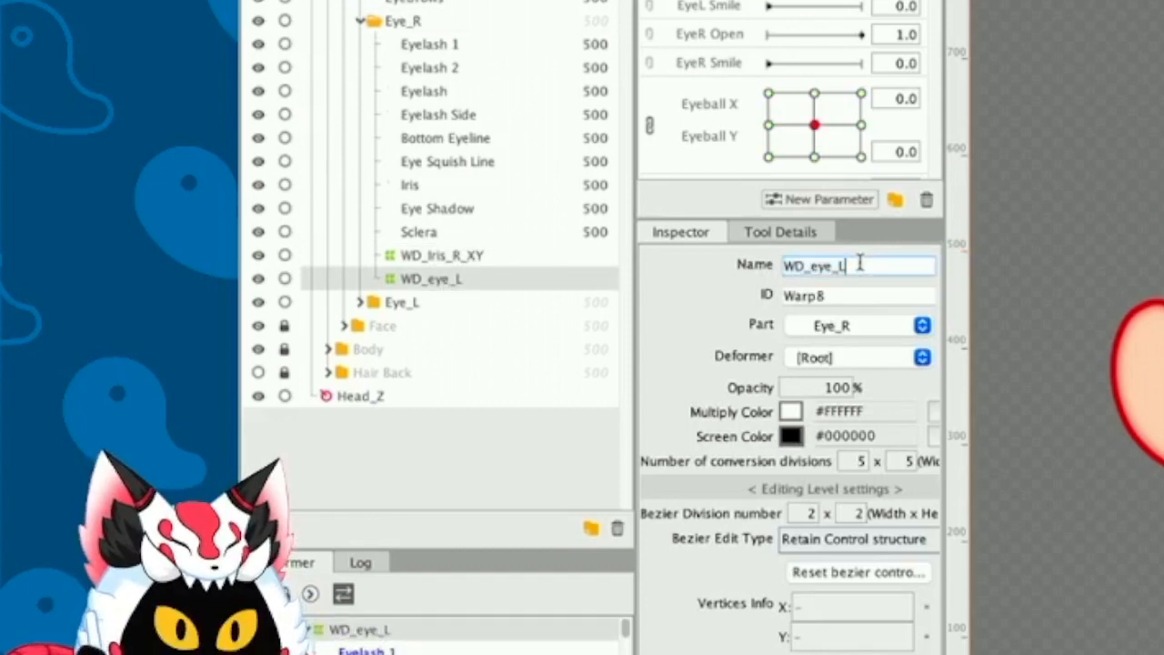
text(R)
key(Return)
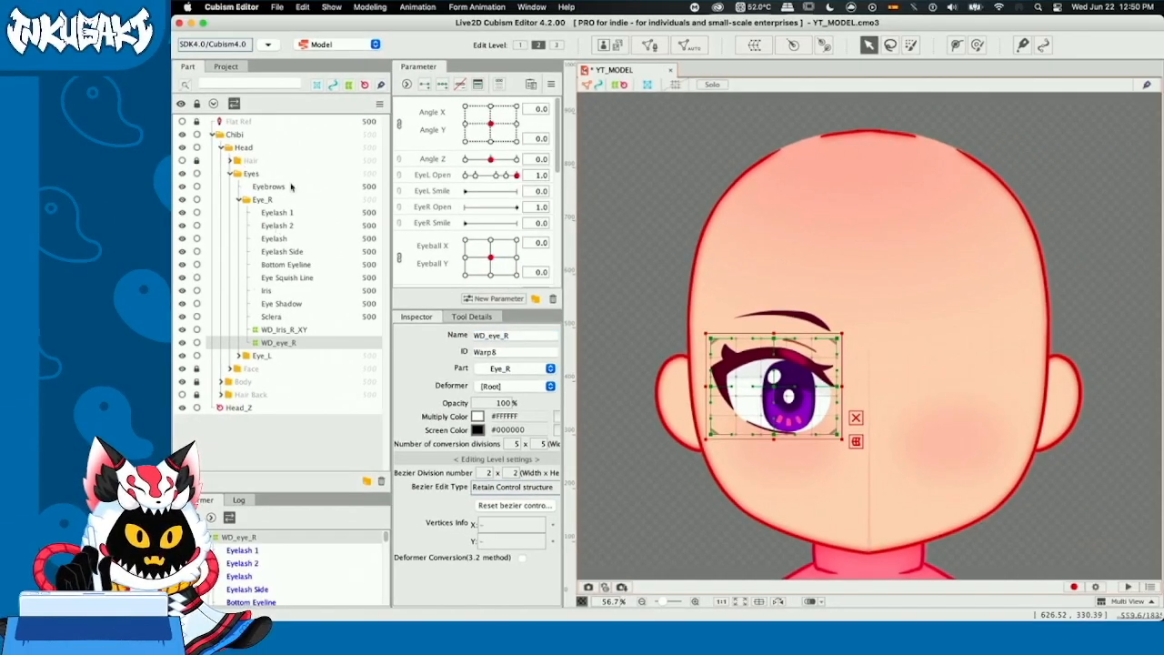
Step: Lock the Eye_L part and reflect all objects of the Eye_R part horizontally onto the opposite side of the face
click(236, 200)
click(196, 212)
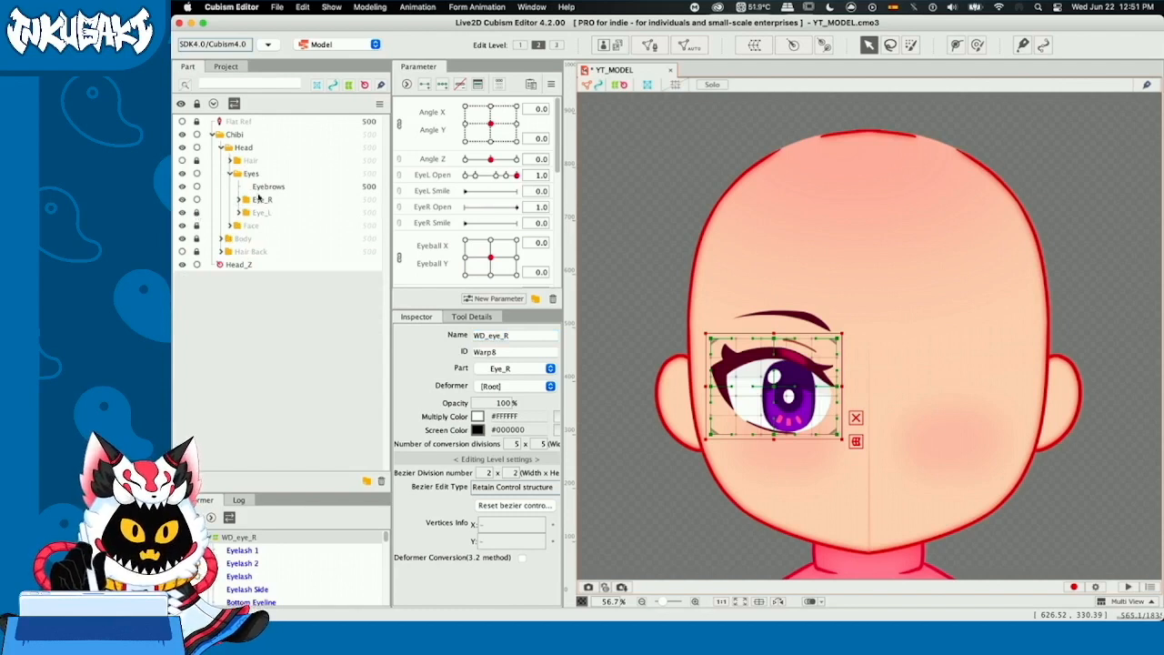
click(628, 337)
drag(647, 338, 876, 409)
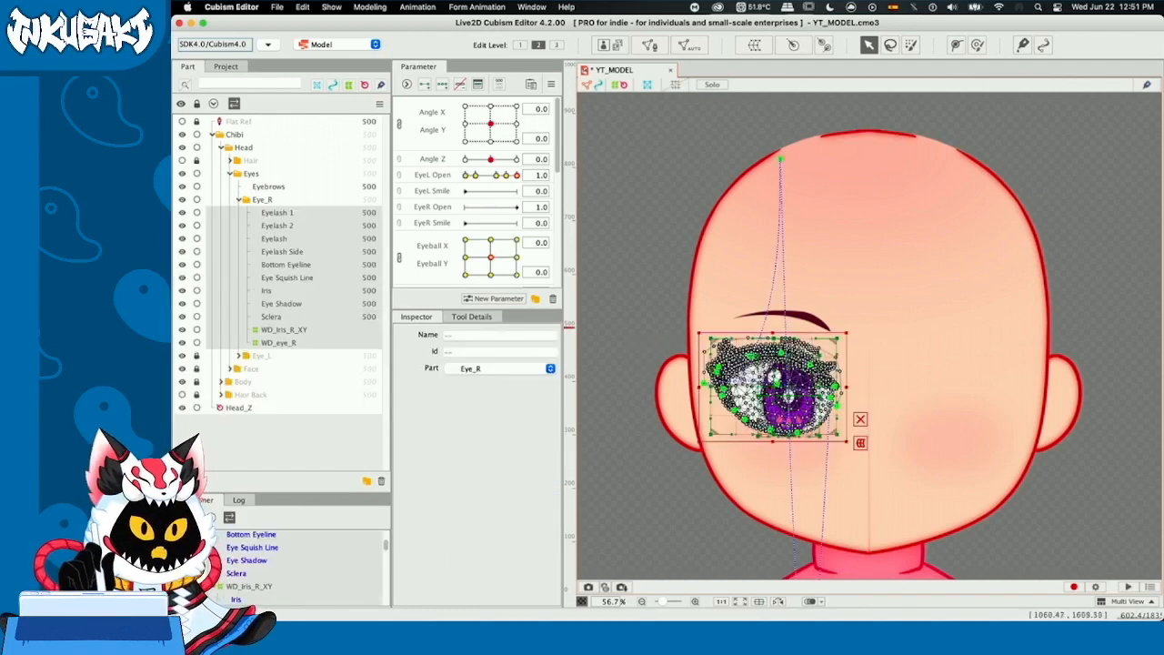
right_click(750, 393)
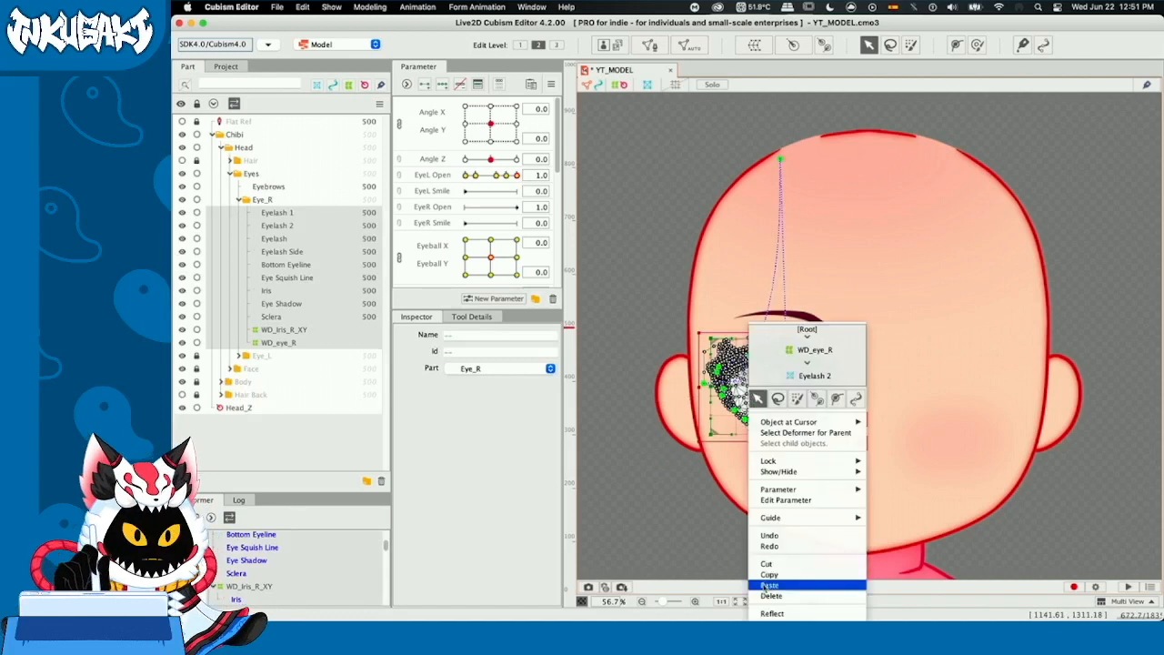
click(771, 613)
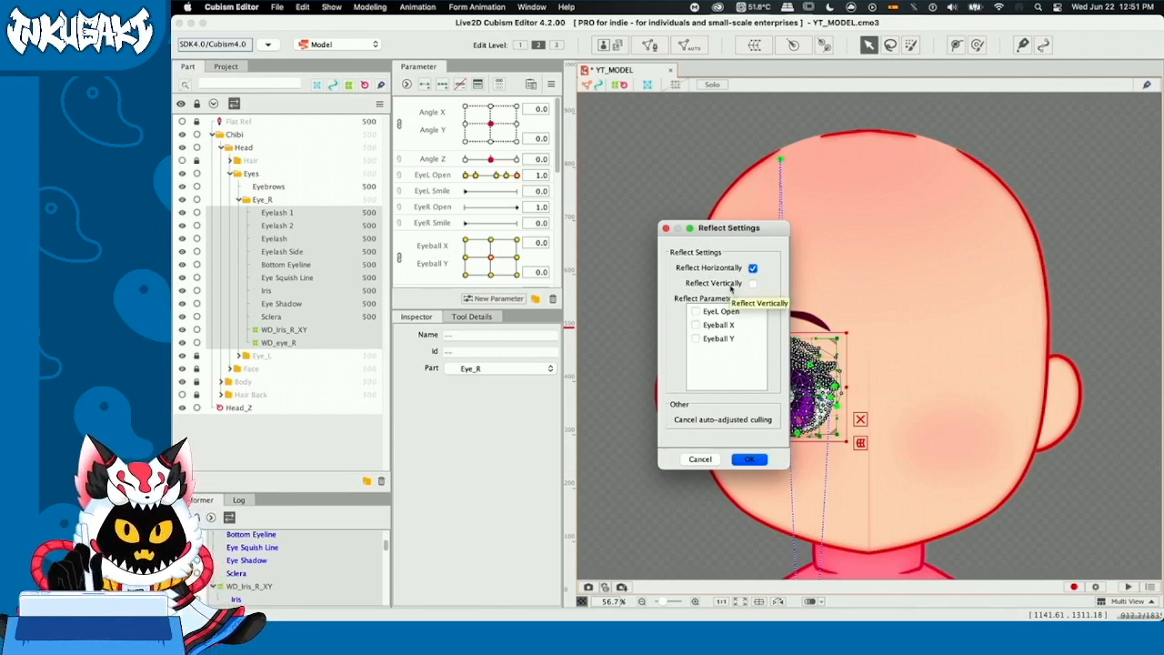
click(749, 460)
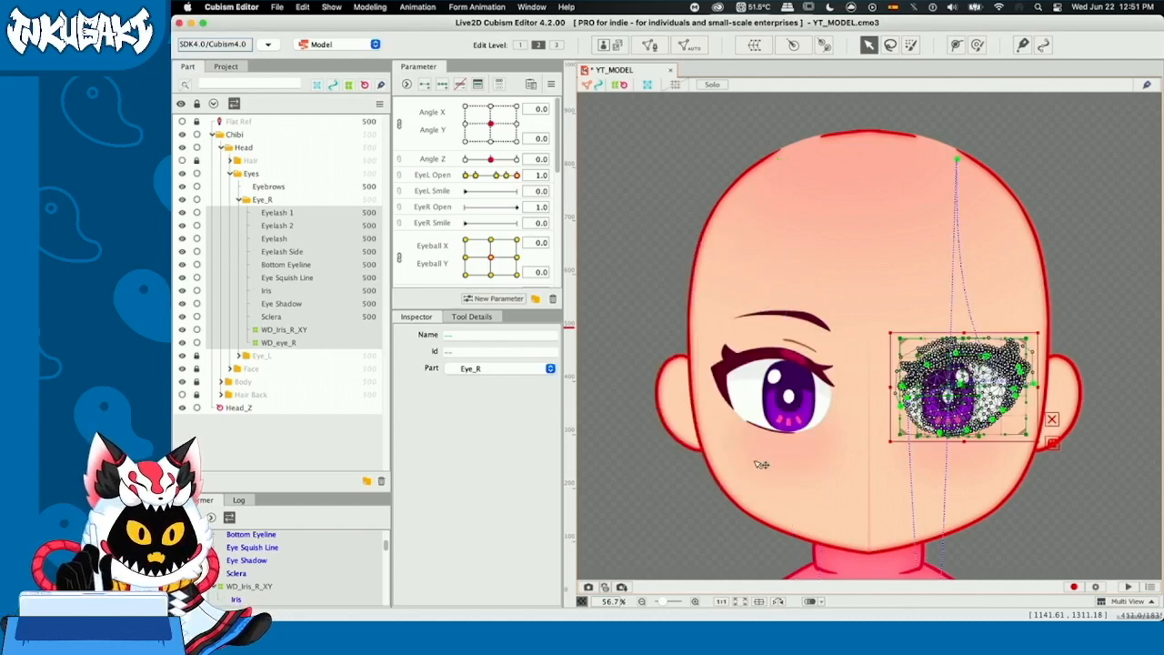
drag(689, 534, 625, 481)
click(625, 481)
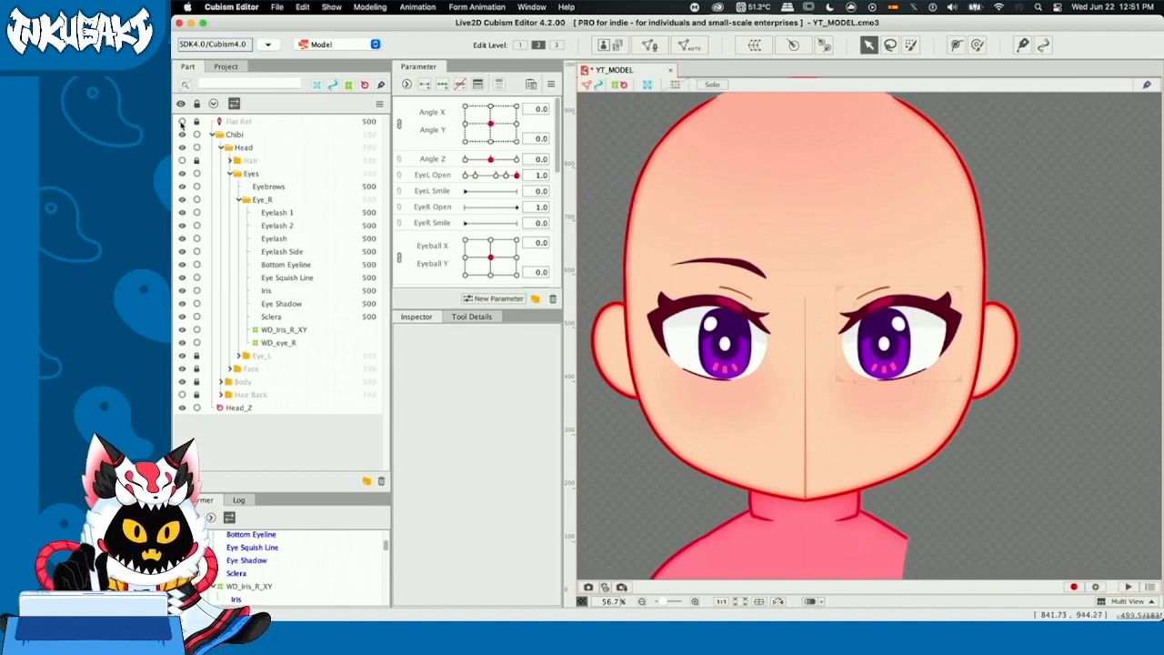
Step: Inspect the placement of the mirrored eye and its WD_eye_R deformer on the face
scroll(916, 297, up, 3)
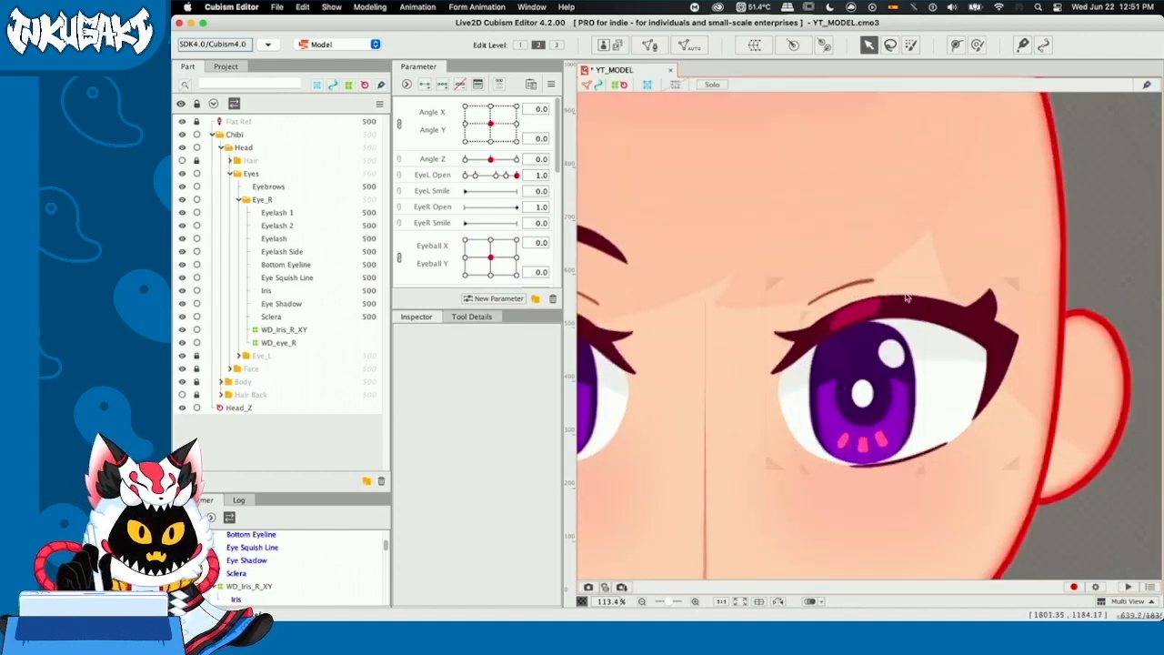
click(773, 286)
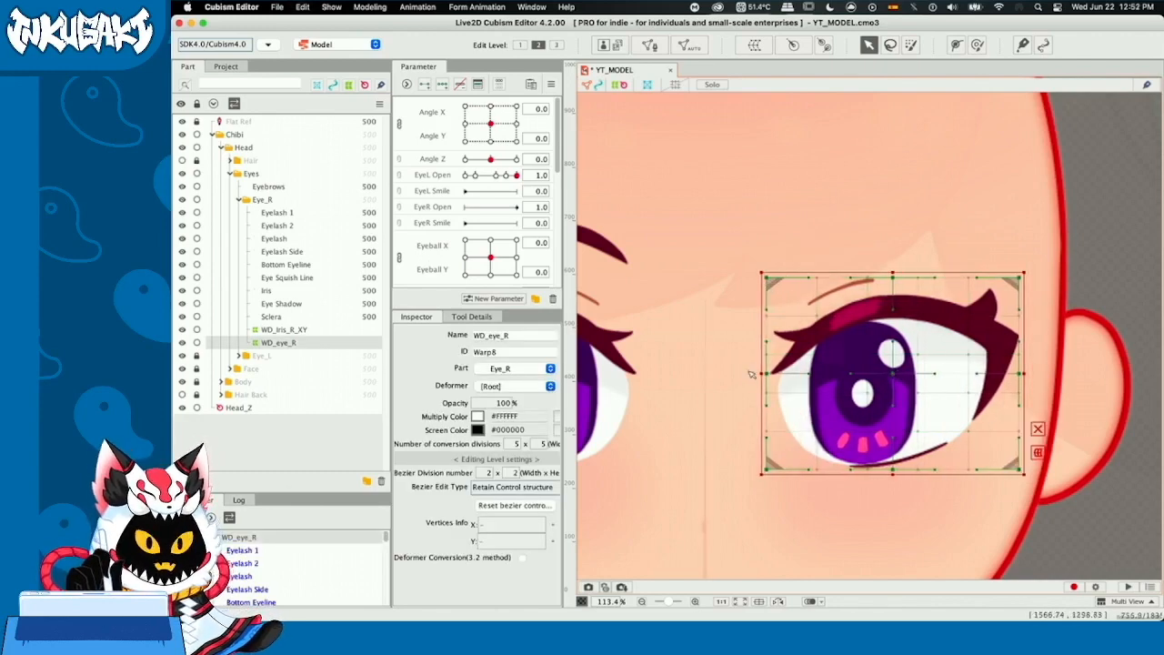
scroll(751, 380, down, 5)
scroll(800, 428, up, 3)
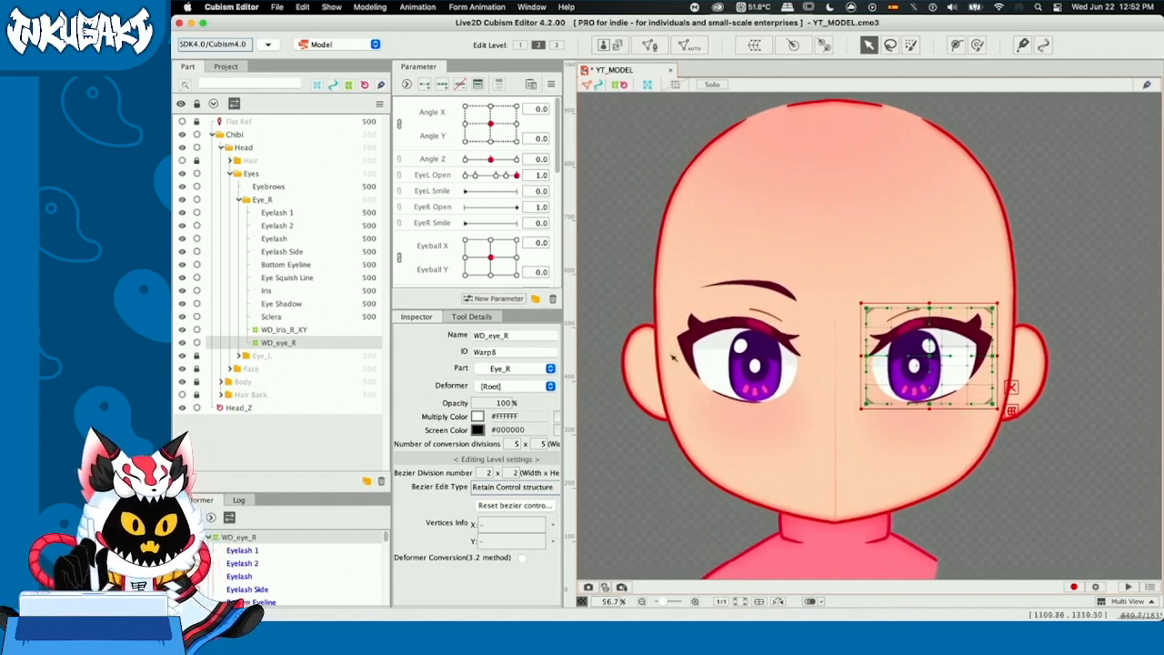
click(629, 250)
Step: Test the EyeL Open and Eyeball X/Y parameters to compare how both eyes blink and both irises move
drag(517, 176, 540, 187)
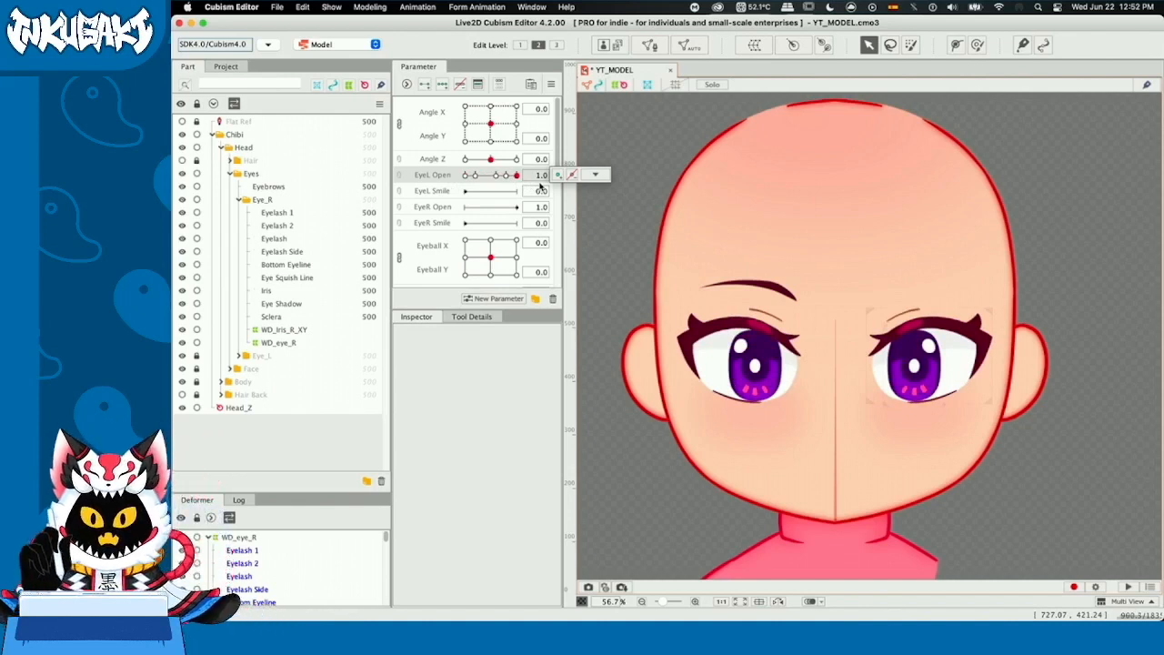
scroll(471, 221, down, 1)
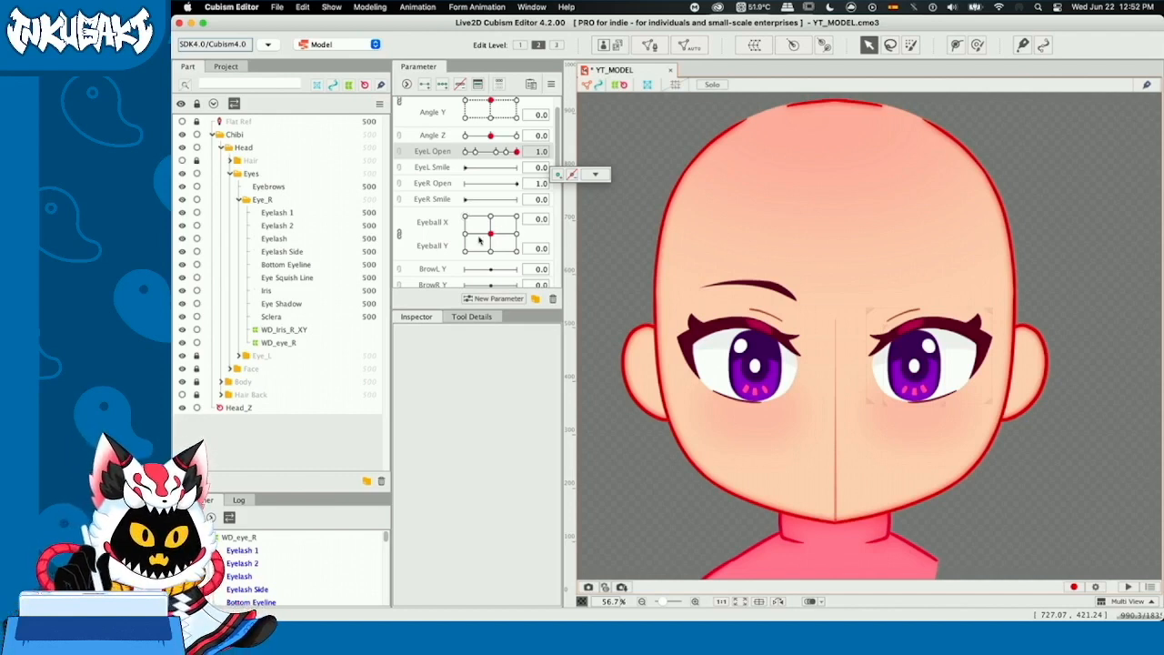
mouse_move(487, 233)
mouse_down()
mouse_move(476, 238)
mouse_move(521, 221)
mouse_move(473, 233)
mouse_move(485, 233)
mouse_move(496, 227)
mouse_move(473, 223)
mouse_up()
click(490, 234)
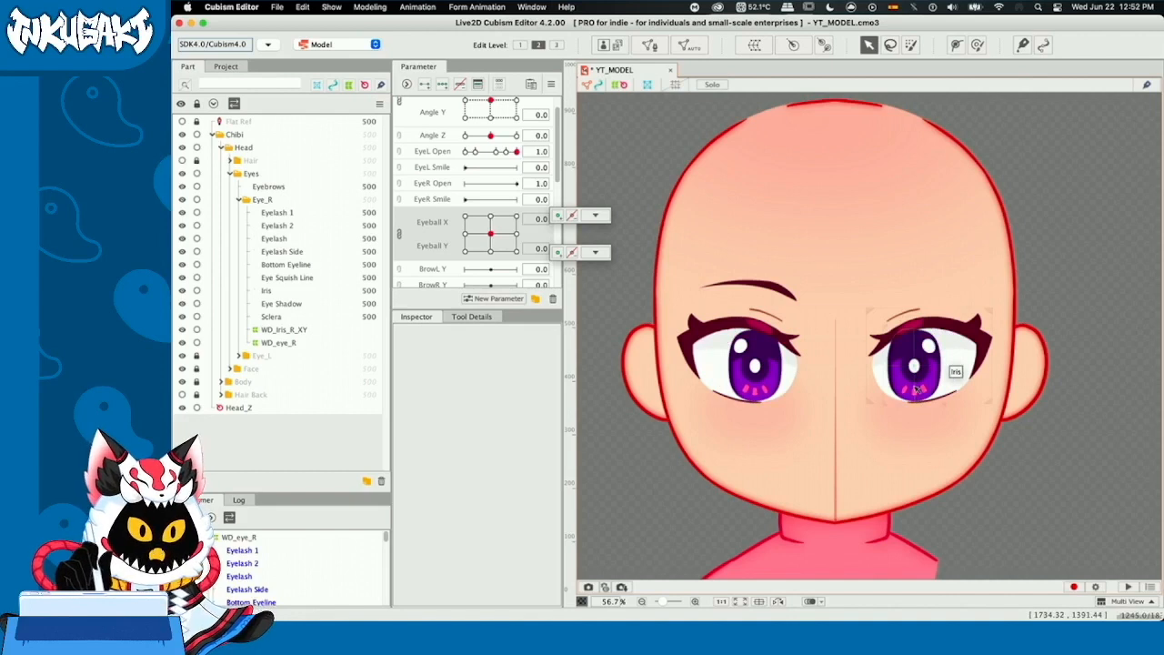
scroll(917, 389, up, 3)
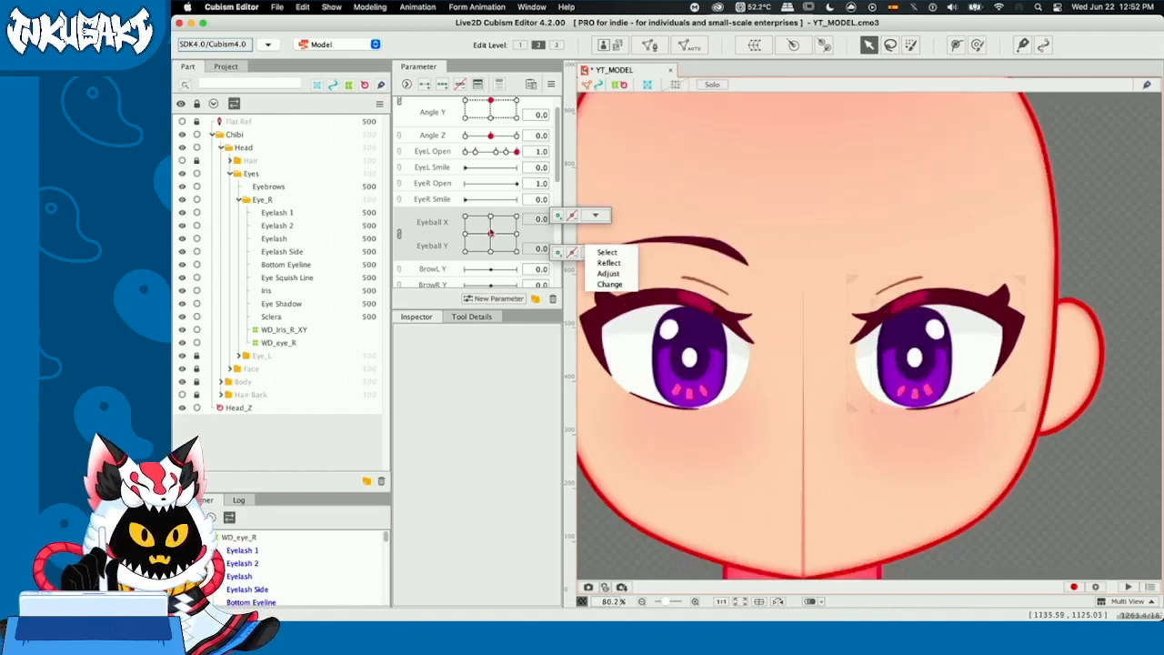
drag(727, 461, 760, 450)
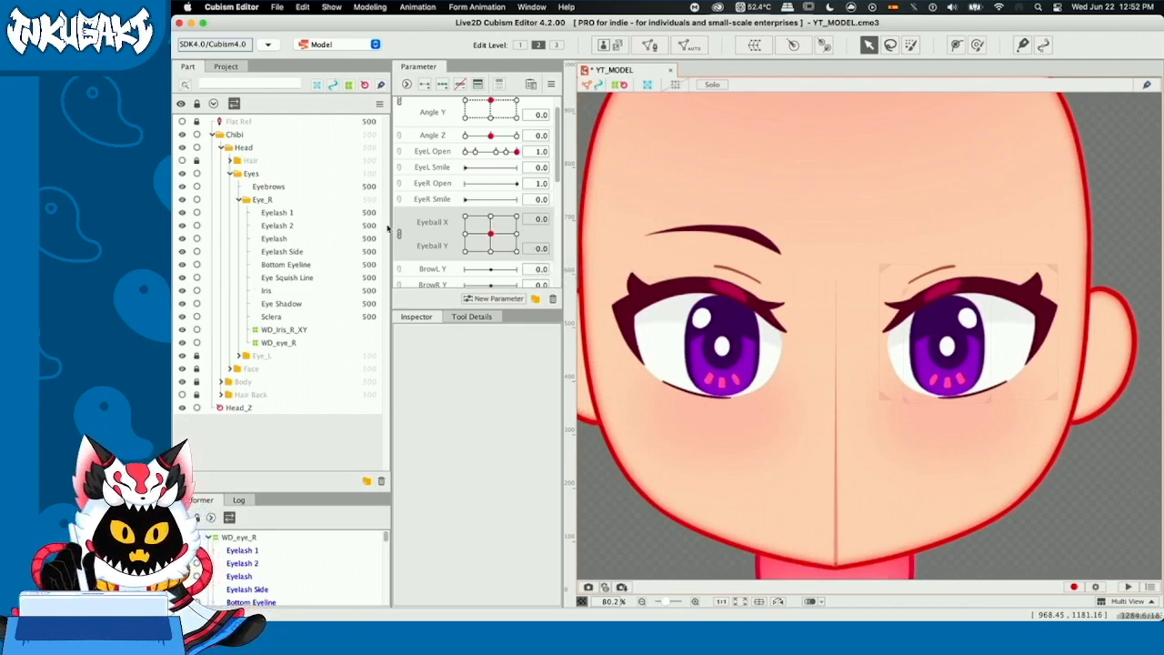
mouse_move(500, 236)
mouse_down()
mouse_move(515, 235)
mouse_move(466, 234)
mouse_move(511, 235)
mouse_move(490, 235)
mouse_up()
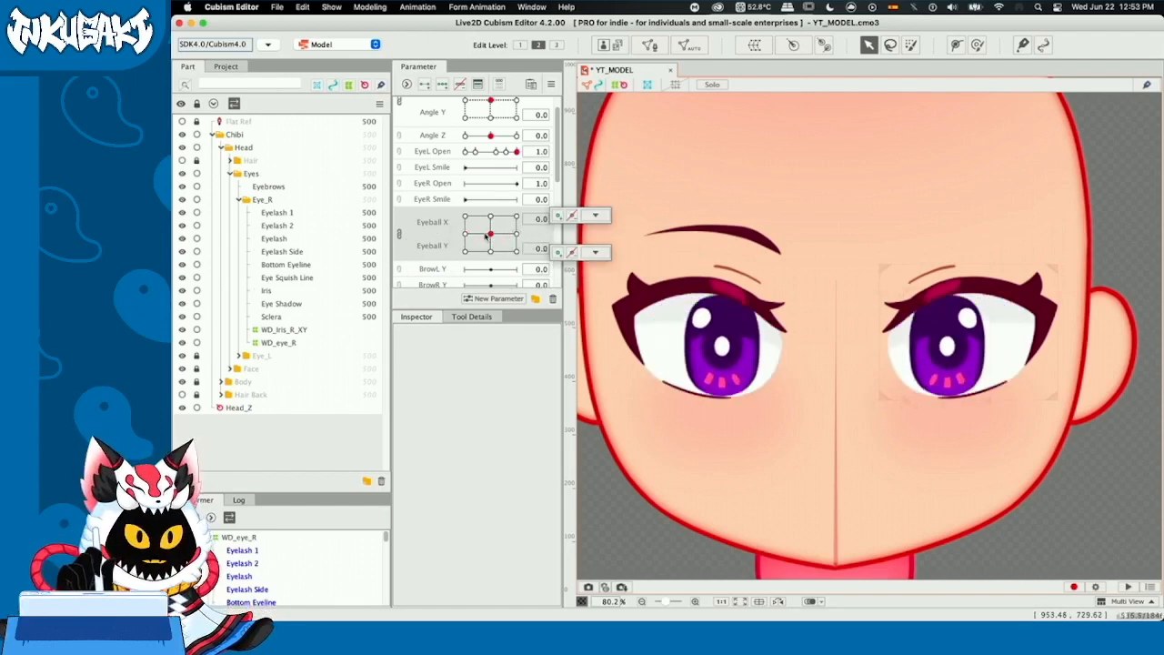
Step: Reflect only the Eyeball X parameter of the WD_Iris_R_XY deformer, with Reflect Horizontally turned off
drag(284, 493, 302, 345)
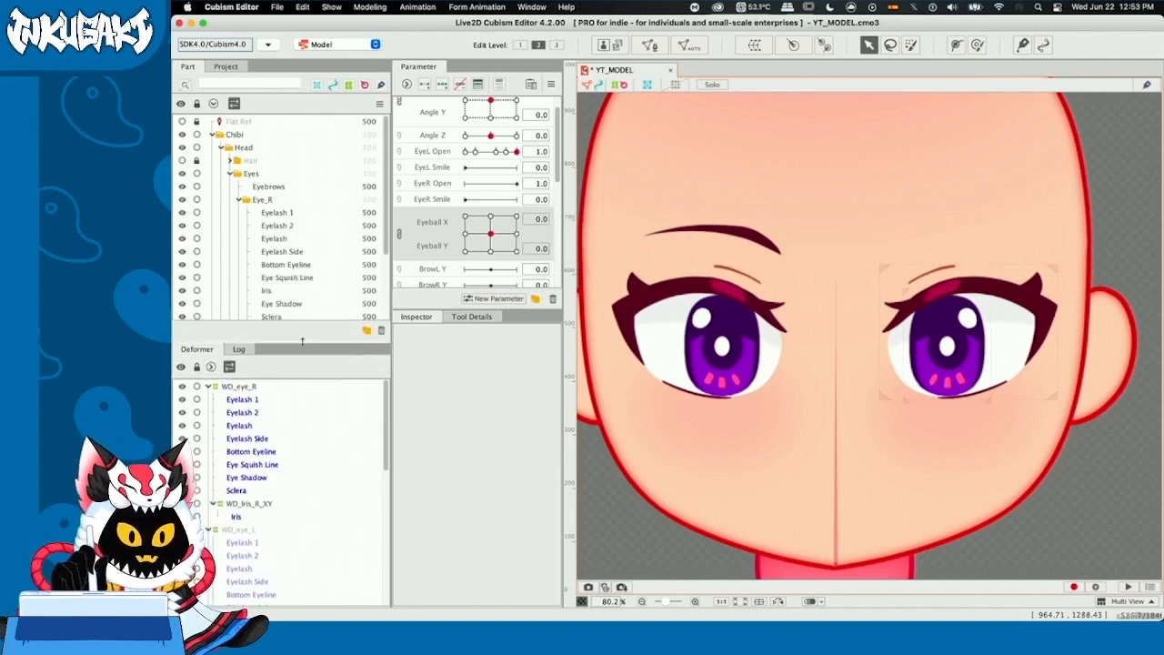
click(240, 504)
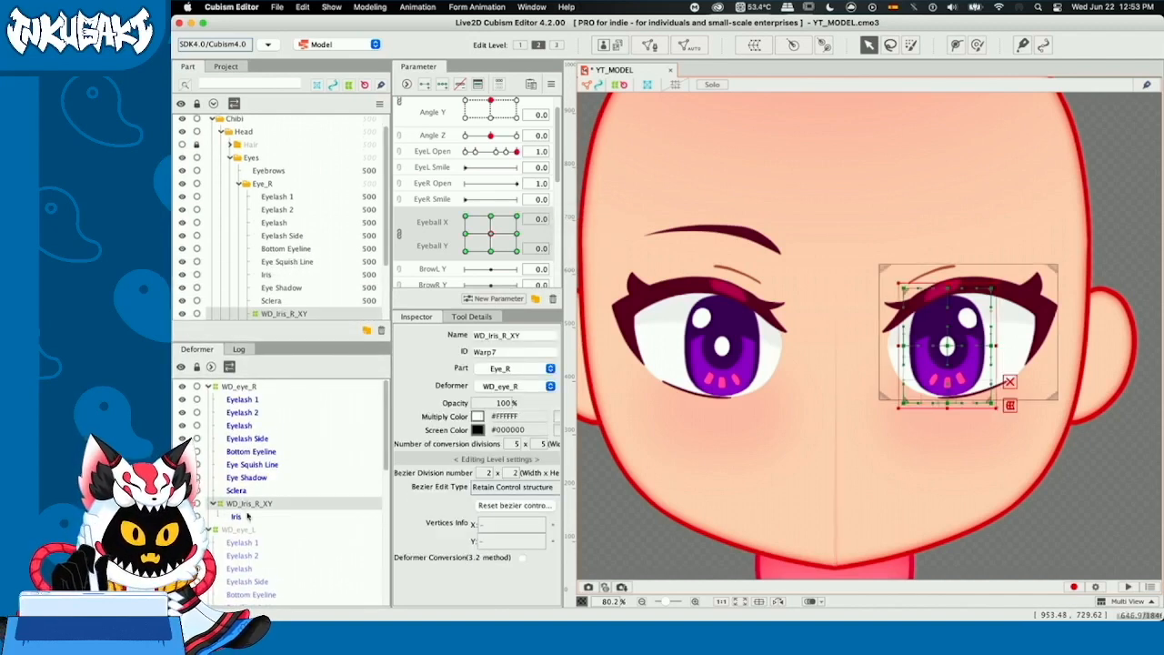
mouse_move(490, 235)
mouse_down()
mouse_move(516, 222)
mouse_move(490, 234)
mouse_up()
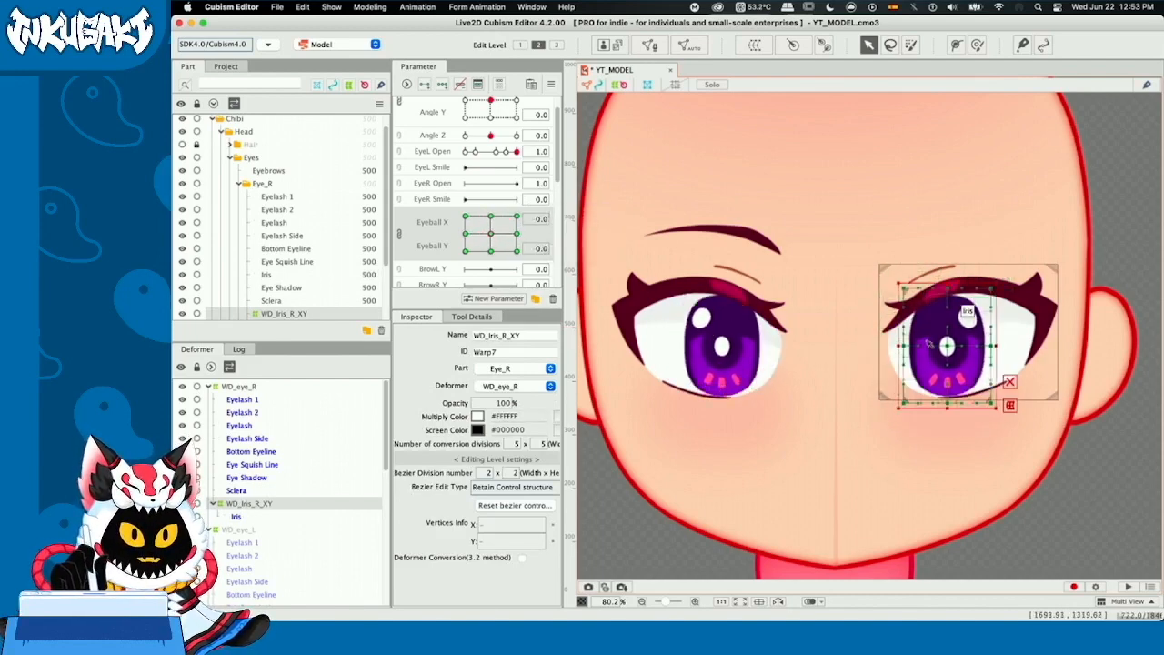
right_click(920, 223)
click(946, 571)
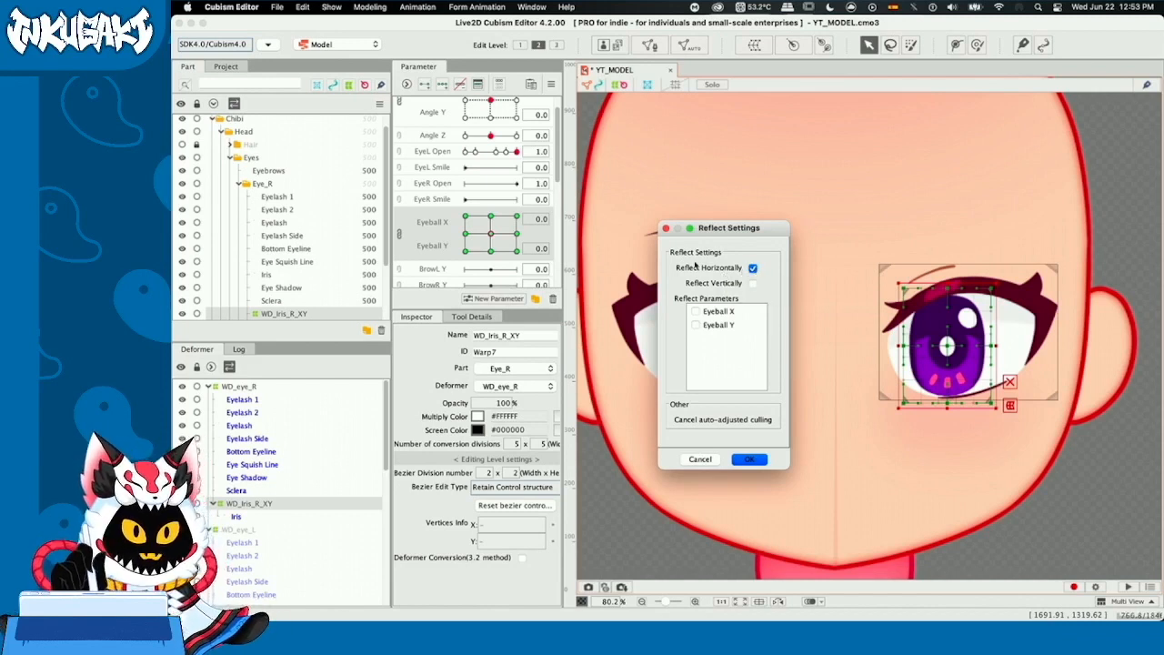
click(752, 269)
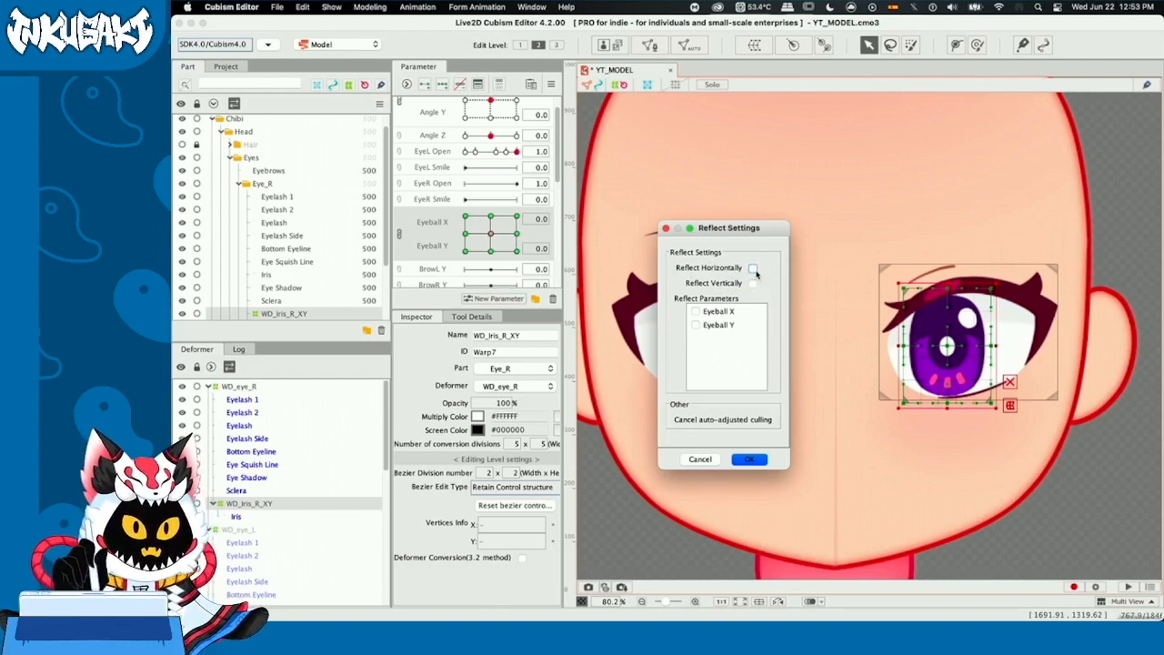
click(696, 312)
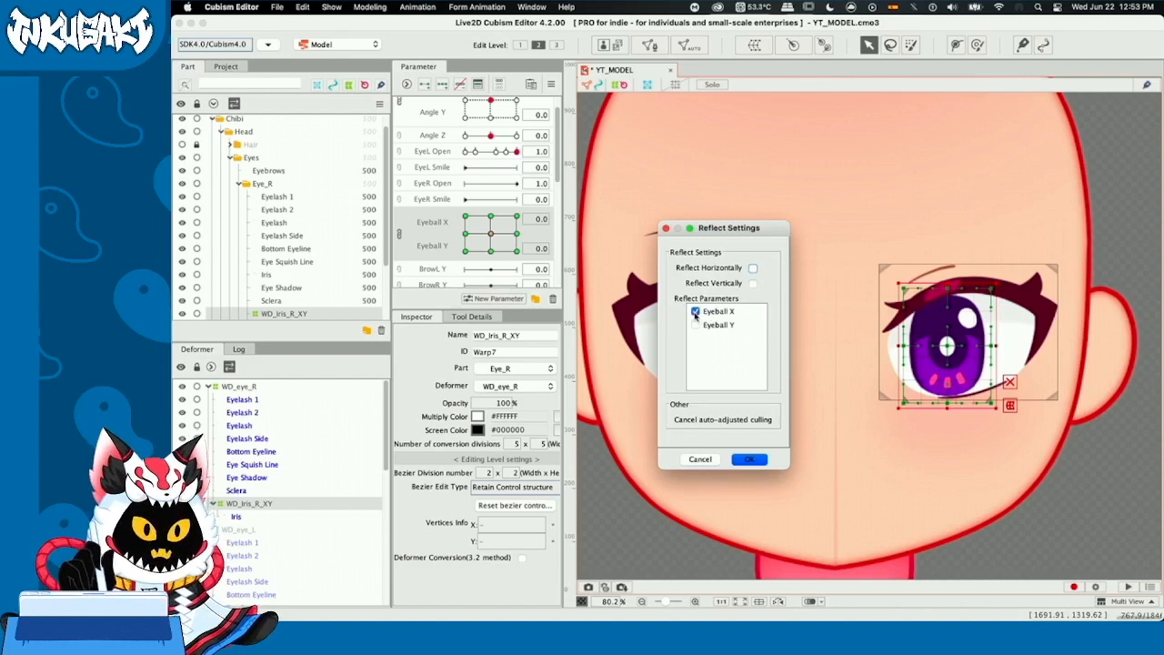
click(750, 459)
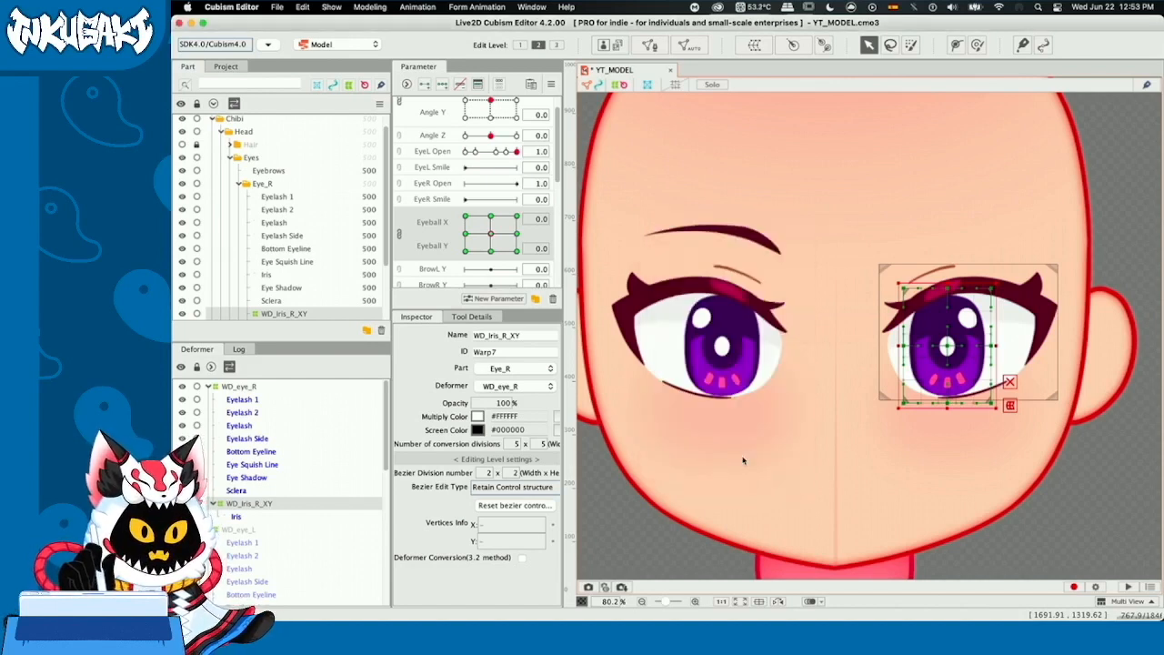
Step: Test the Eyeball X/Y parameter to check that both irises move in the same direction
click(490, 237)
mouse_move(479, 236)
mouse_down()
mouse_move(489, 234)
mouse_move(472, 230)
mouse_move(491, 238)
mouse_up()
click(712, 489)
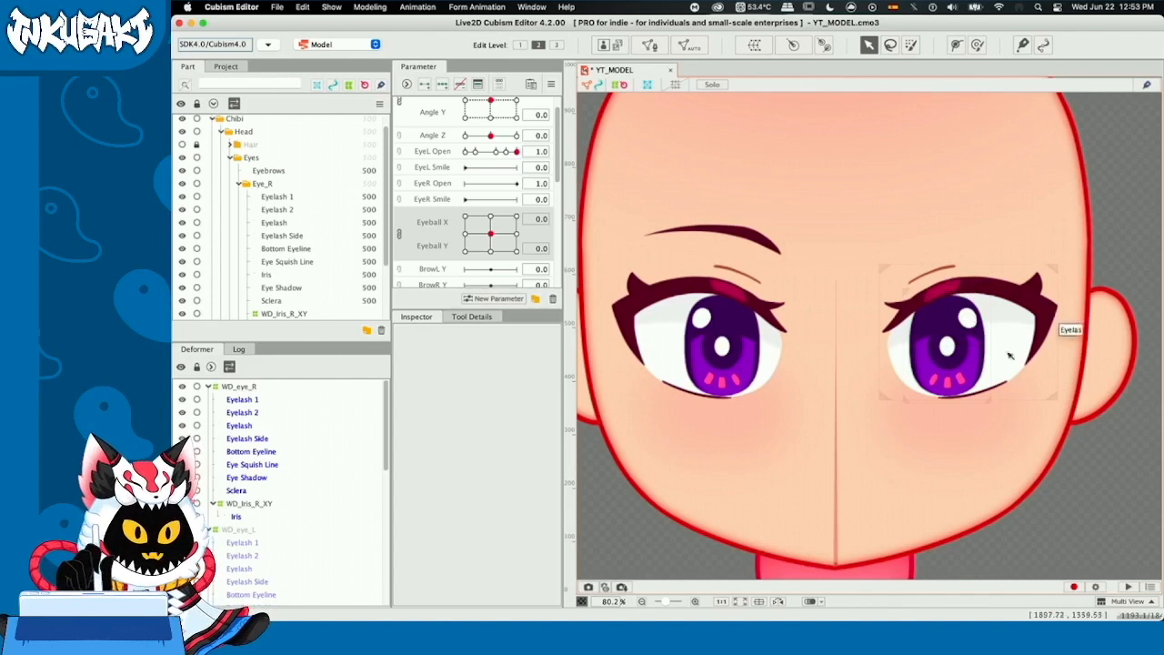
Step: Reflect the Iris mesh of Eye_R horizontally so its highlight sits on the same side as in the other eye
click(924, 361)
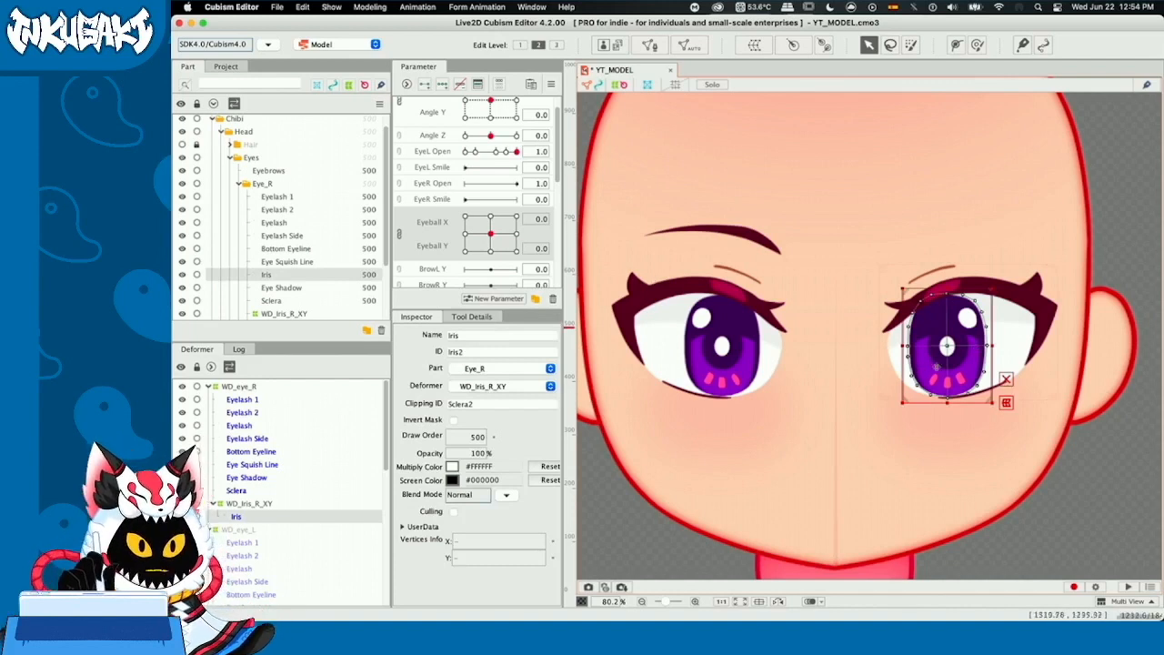
right_click(962, 370)
click(991, 582)
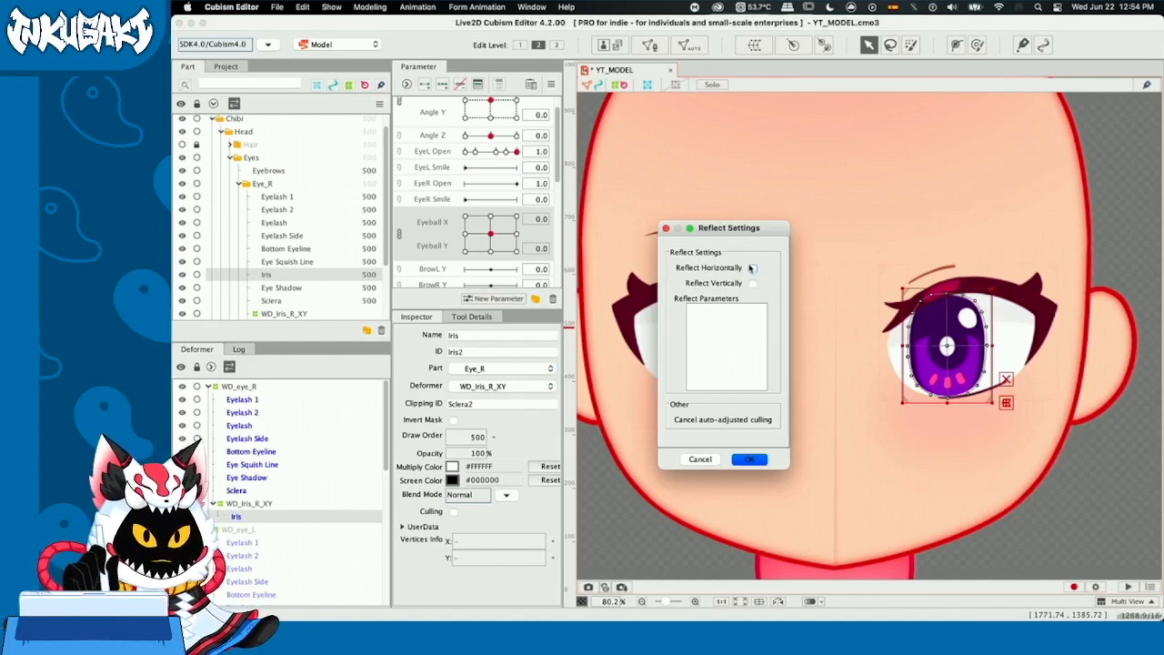
click(751, 268)
click(749, 459)
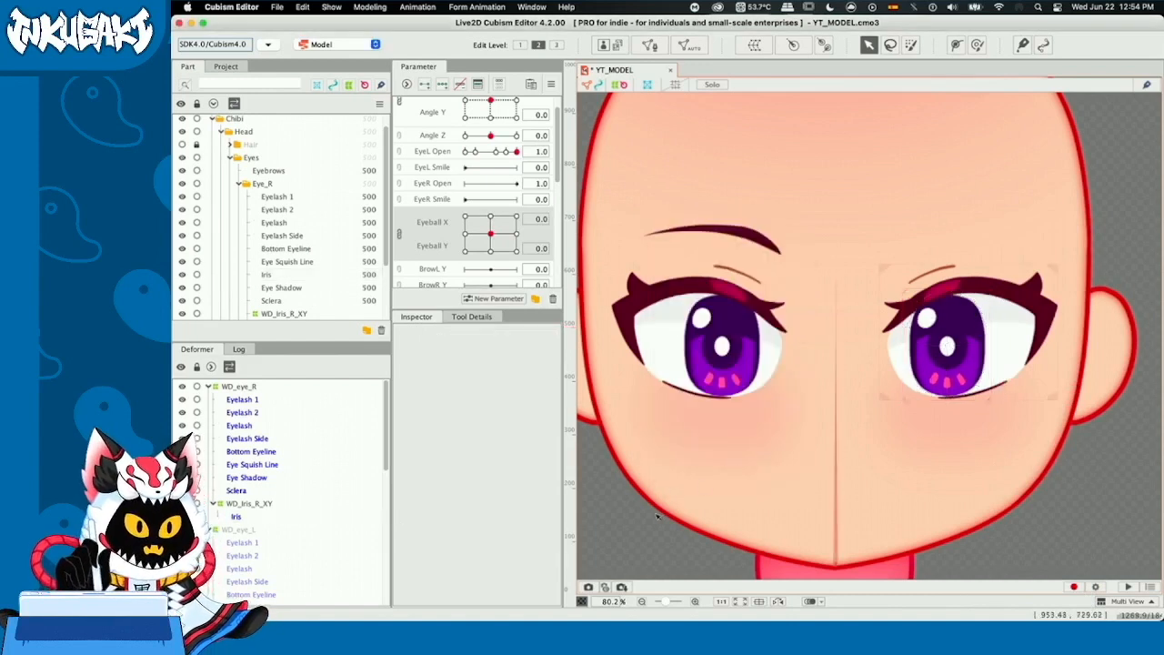
Step: Test the Eyeball X/Y parameter with the whole face in view to compare the movement of both irises
scroll(704, 342, down, 2)
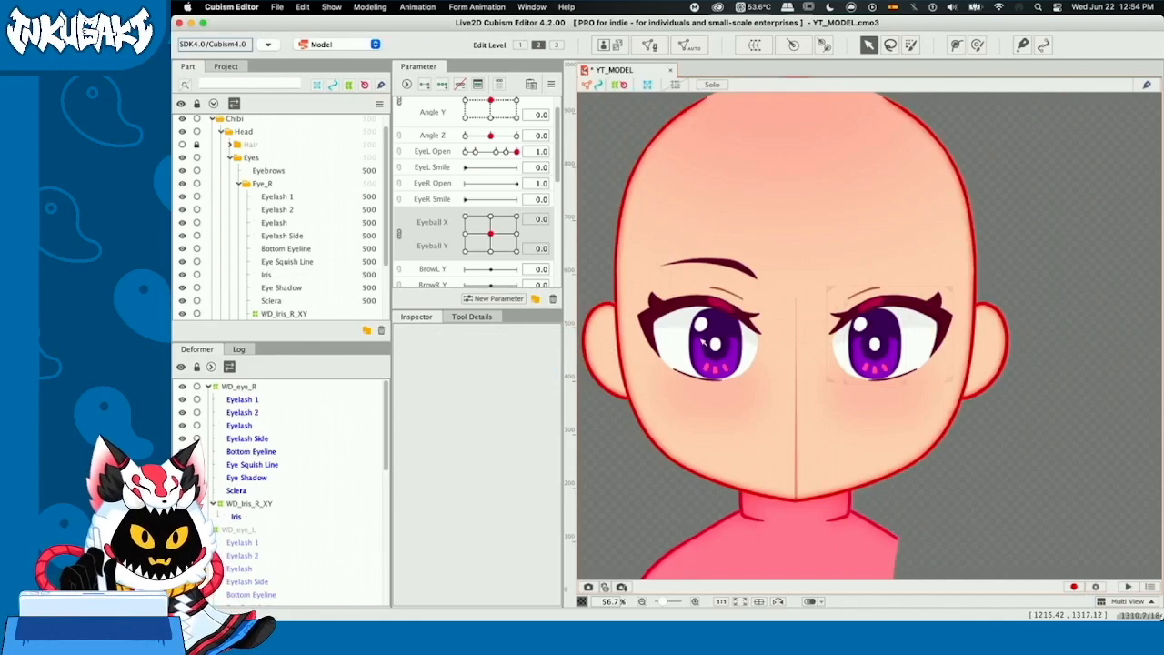
drag(701, 330, 733, 332)
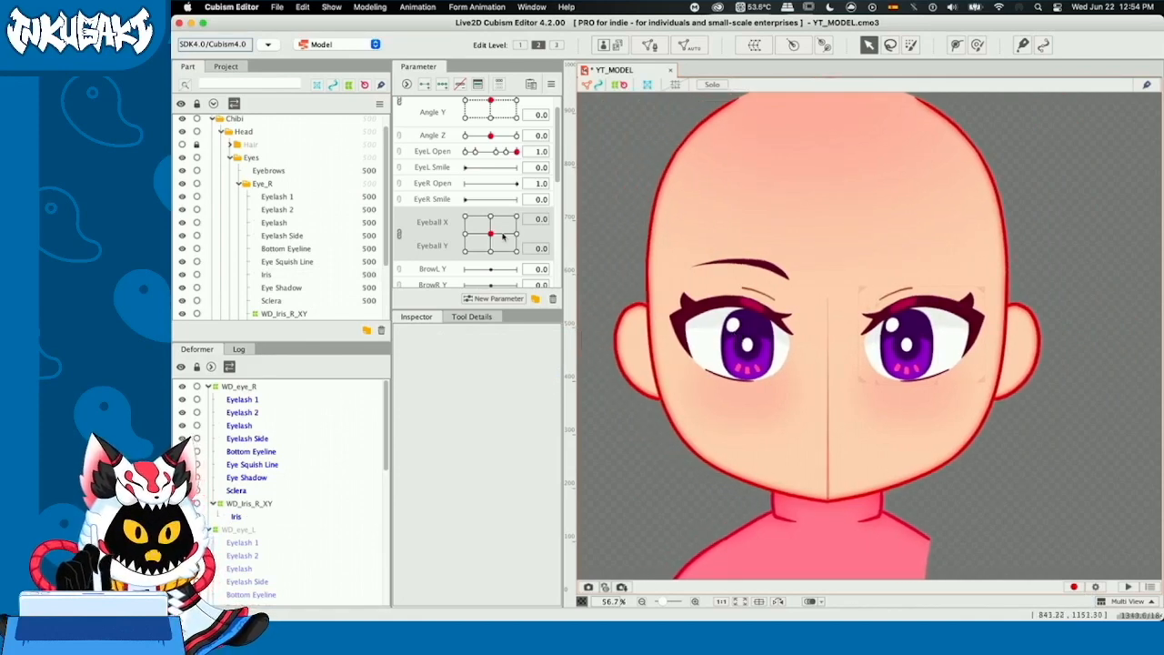
drag(488, 232, 508, 246)
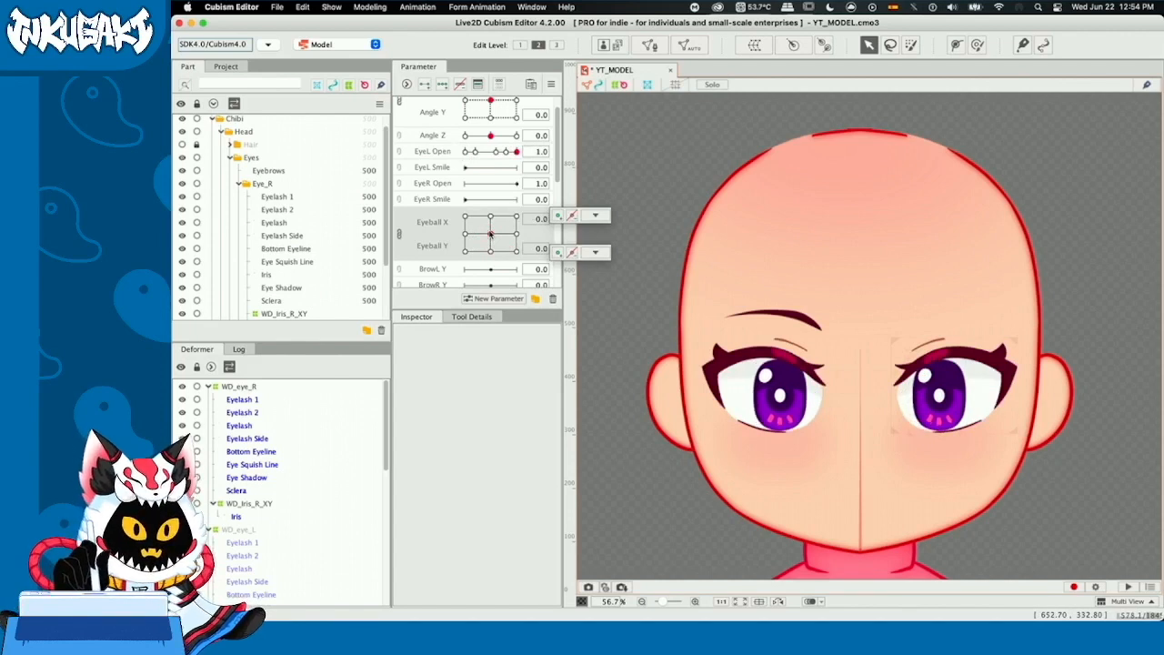
Step: Inspect the Eyeball X/Y keys of the WD_Iris_R_XY deformer and try the parameter around its centre again
click(234, 504)
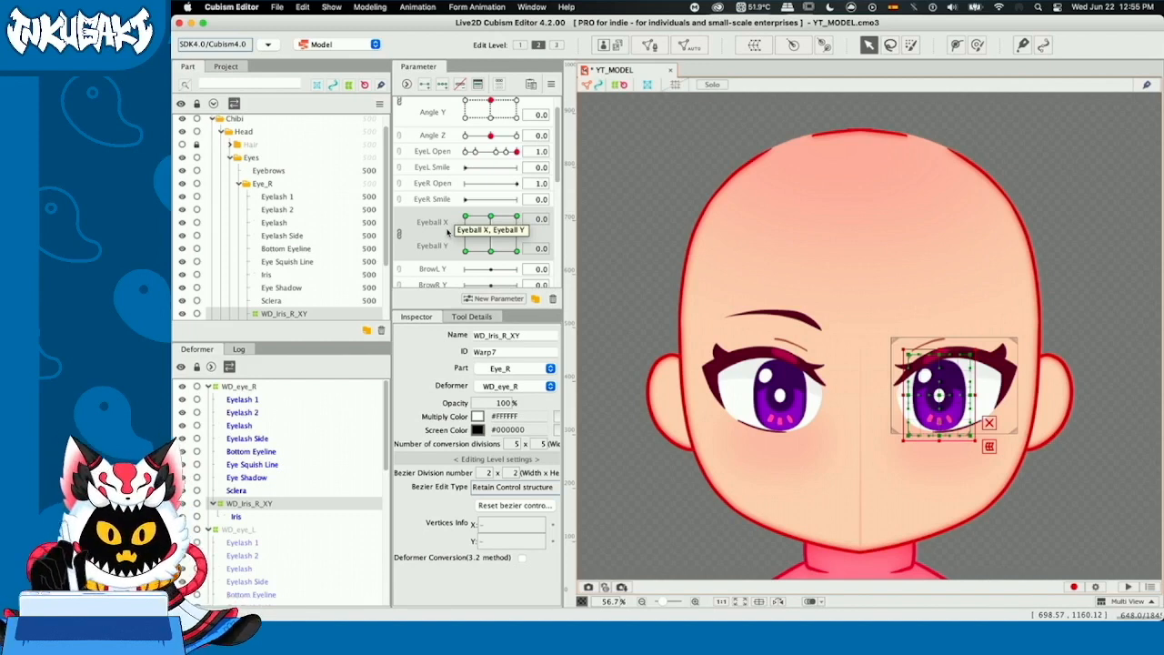
click(637, 209)
drag(638, 209, 638, 186)
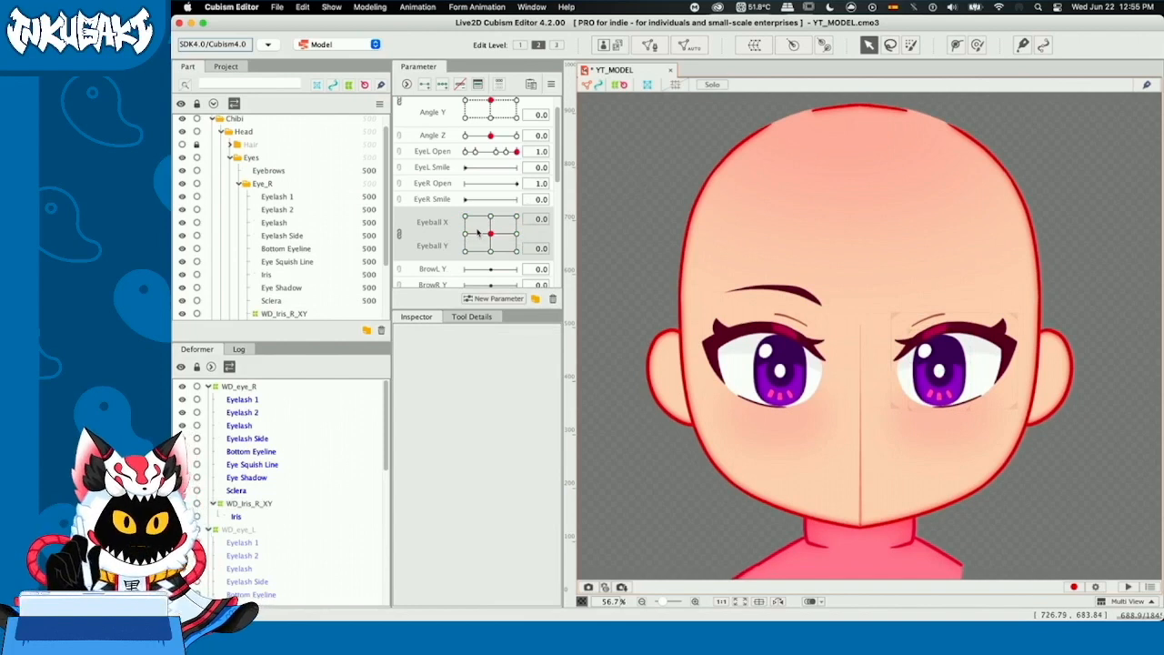
mouse_move(490, 235)
mouse_down()
mouse_move(464, 241)
mouse_move(489, 236)
mouse_up()
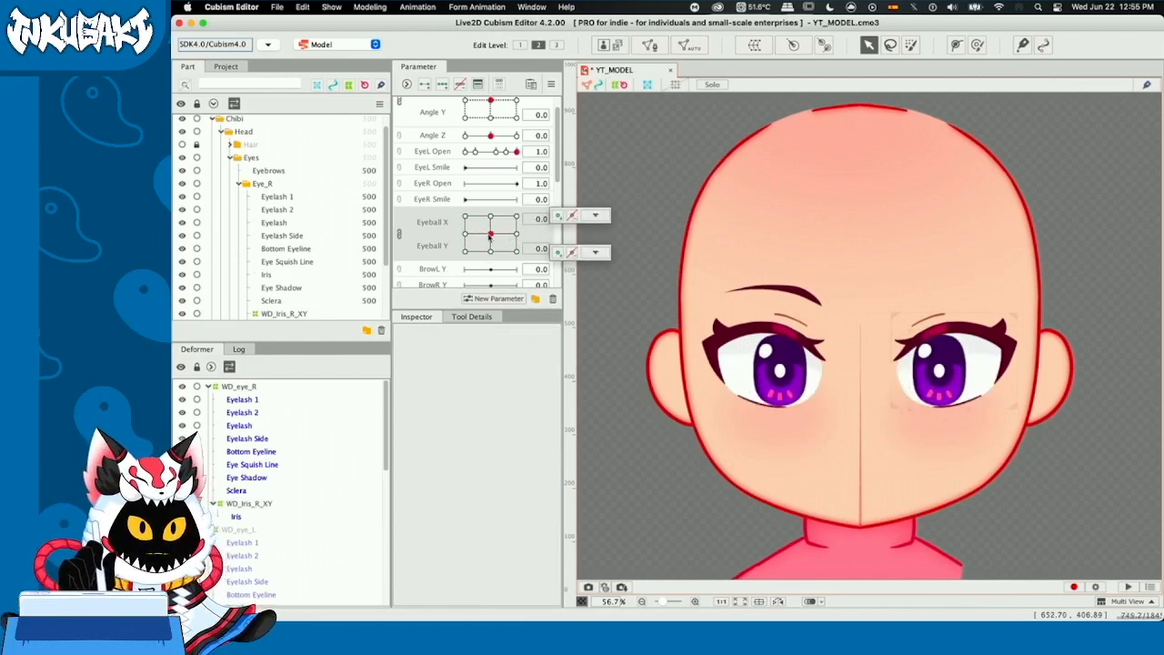
mouse_move(490, 234)
mouse_down()
mouse_move(514, 231)
mouse_move(491, 237)
mouse_up()
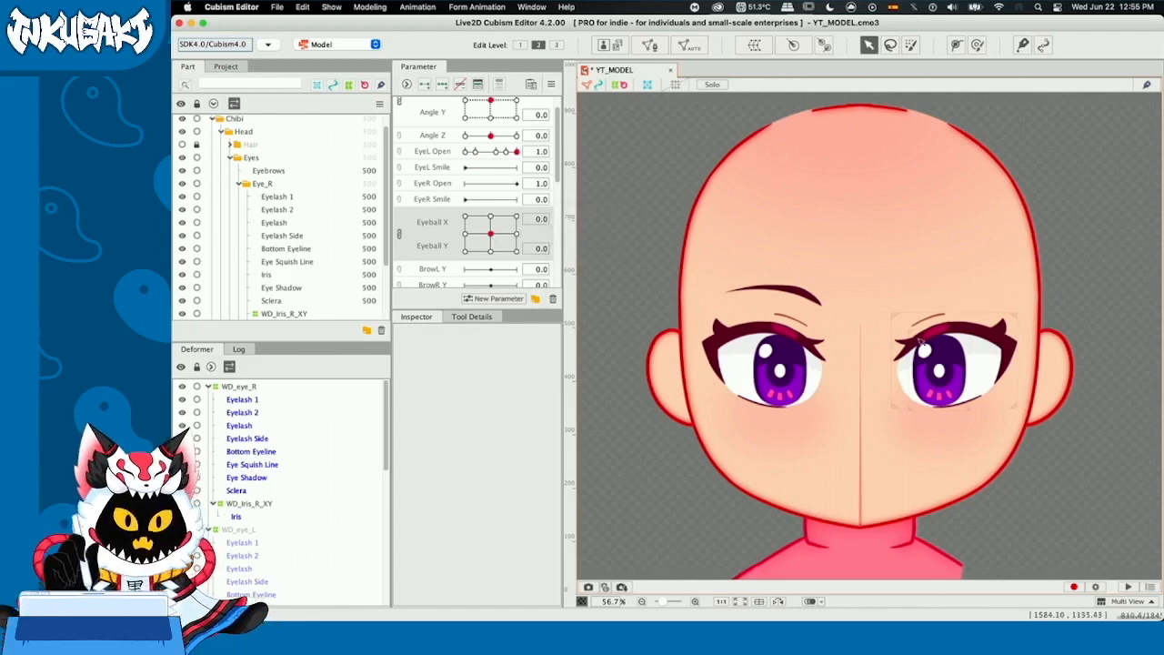
Step: Select all art meshes and deformers of the mirrored Eye_R together on the canvas
drag(880, 289, 1023, 440)
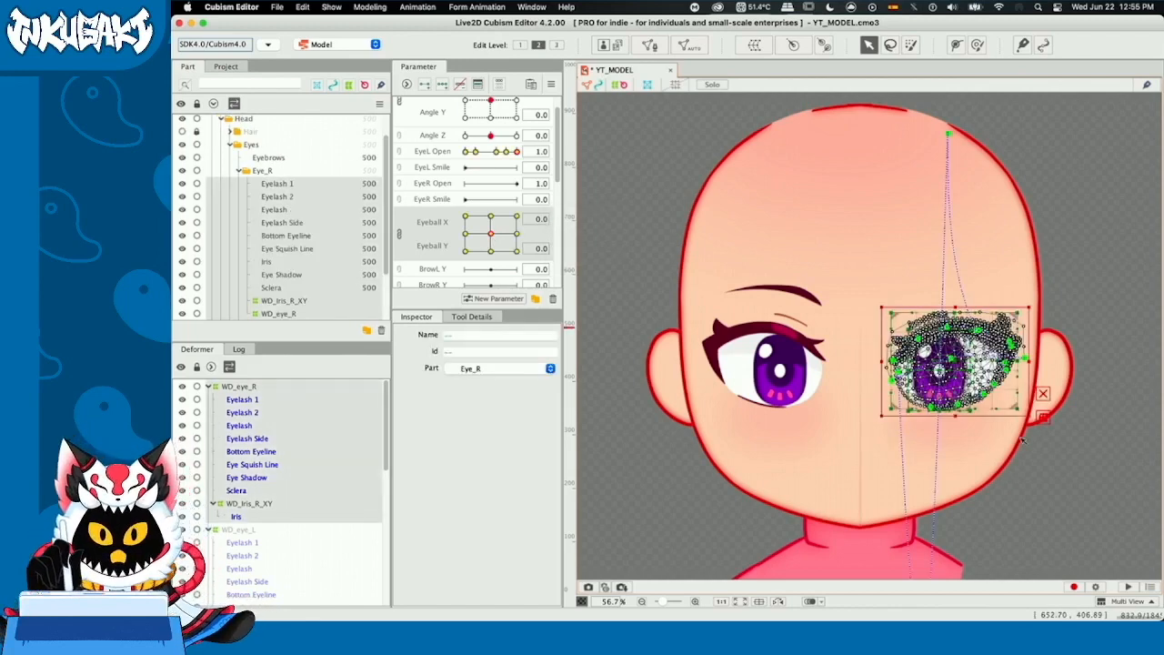